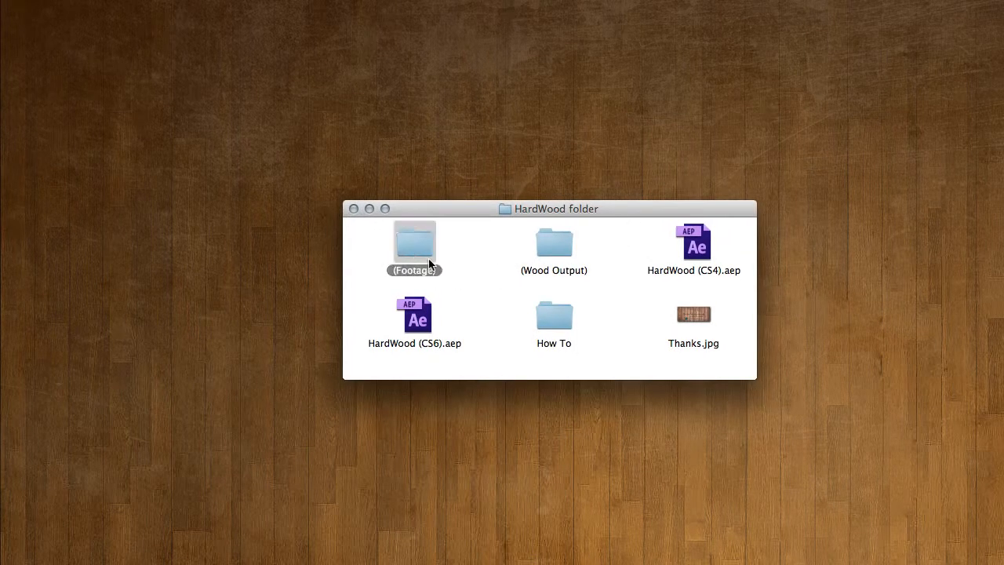
# Look over the contents of the HardWood folder and open the HardWood (CS6).aep project.
pyautogui.click(555, 248)
pyautogui.click(706, 248)
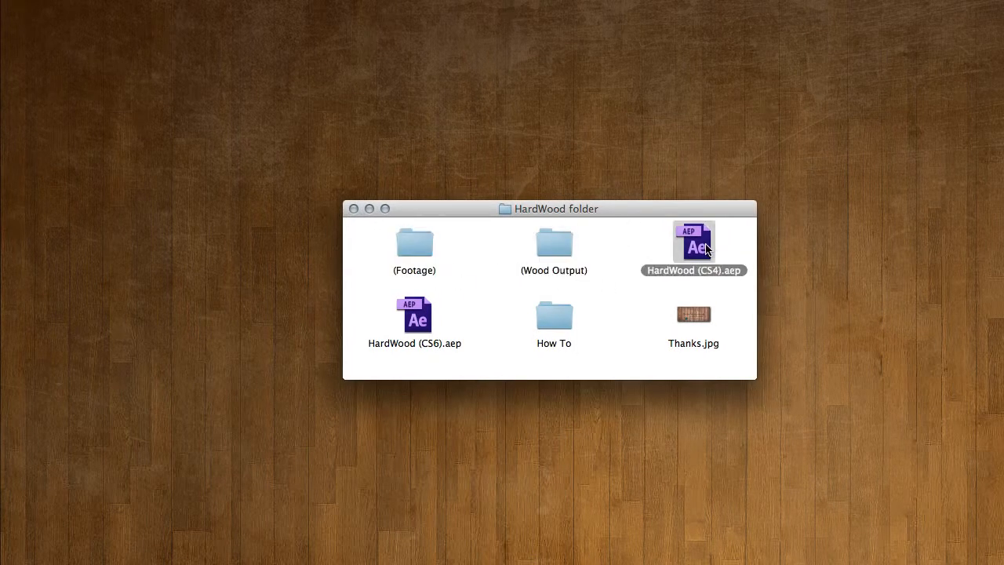
pyautogui.click(424, 323)
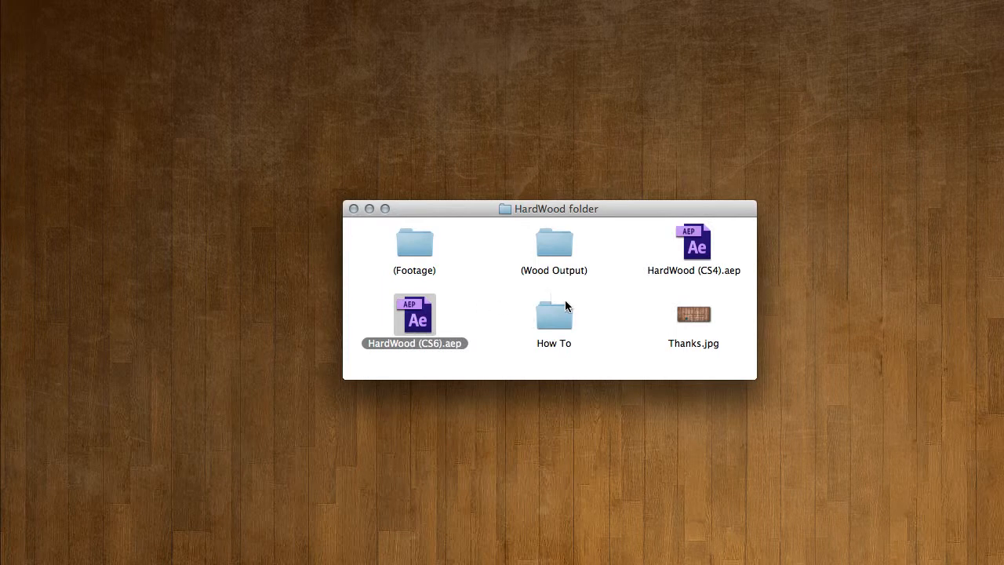
pyautogui.click(559, 307)
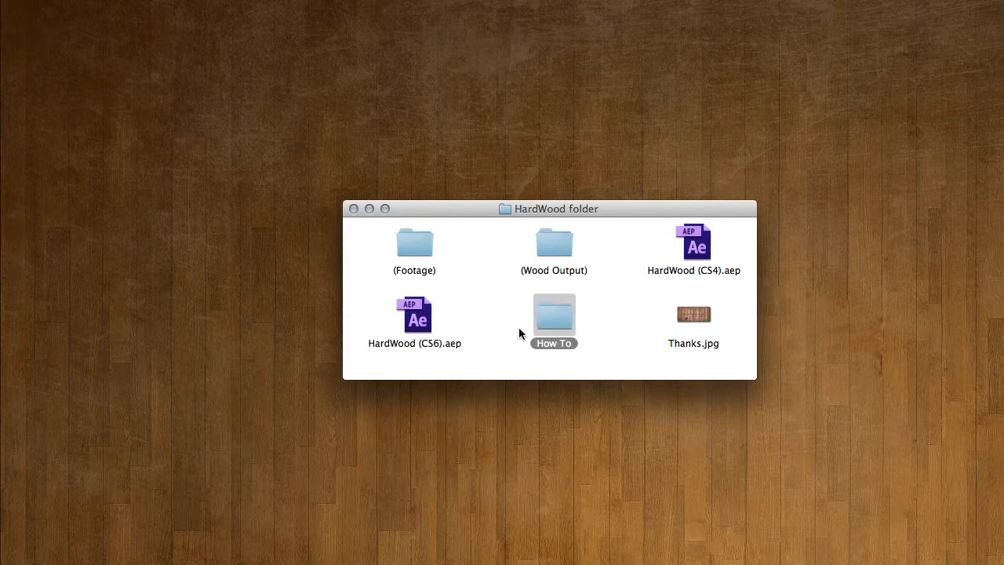
pyautogui.click(420, 325)
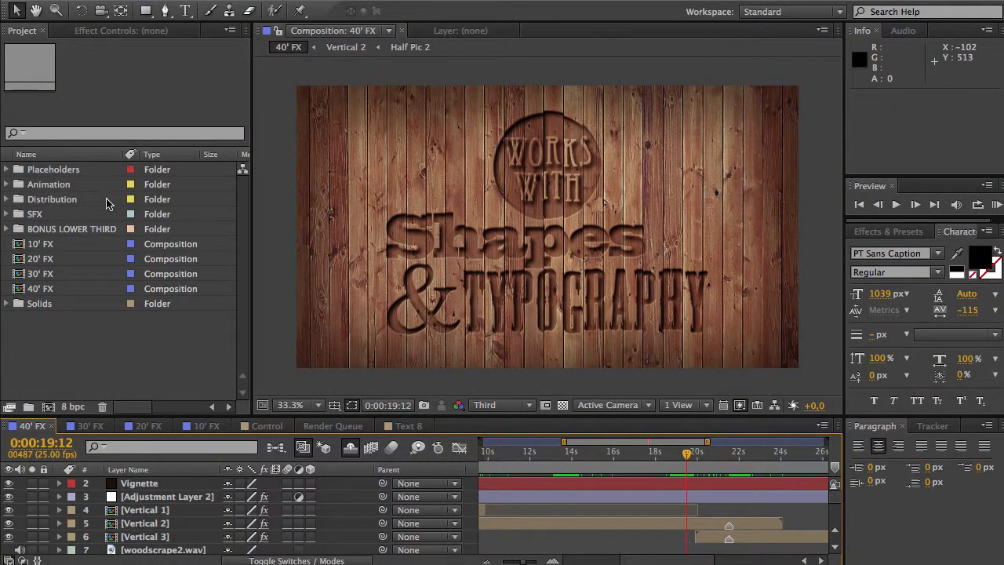
# Look through the project's Placeholders, Animation, Distribution, SFX and BONUS LOWER THIRD folders, checking the sound files inside SFX.
pyautogui.click(68, 173)
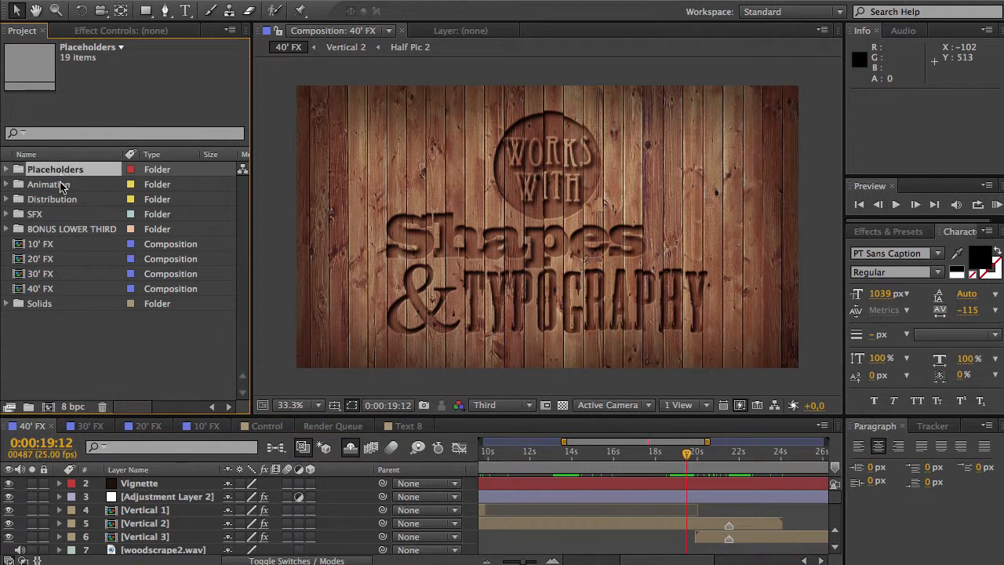
pyautogui.click(61, 184)
pyautogui.click(60, 200)
pyautogui.click(67, 215)
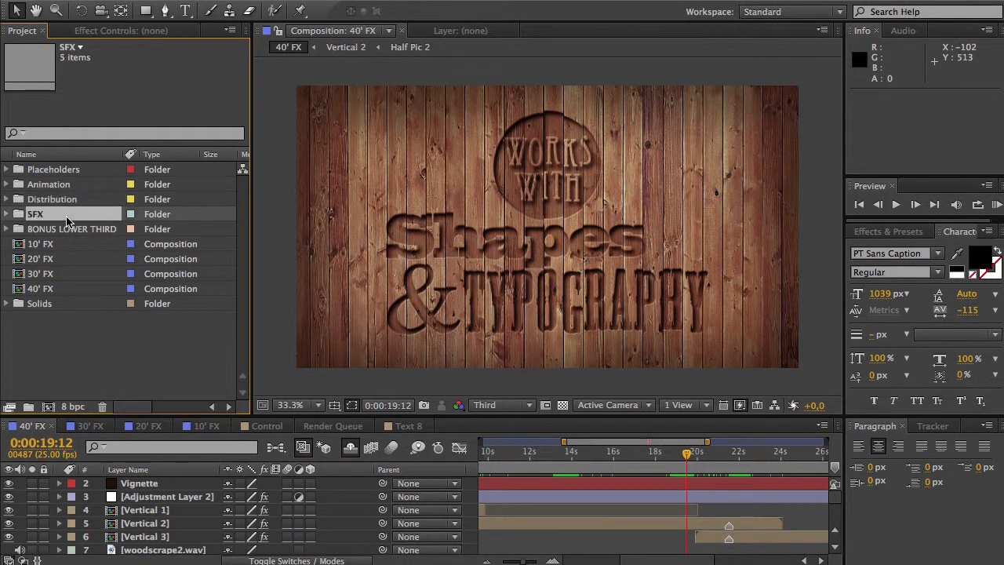
pyautogui.click(6, 214)
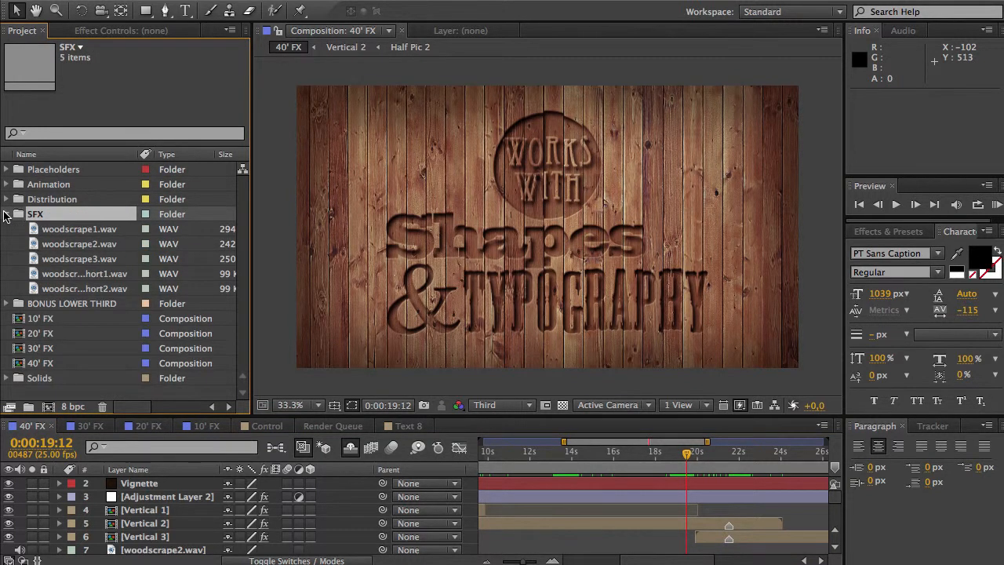
pyautogui.click(7, 215)
pyautogui.click(72, 228)
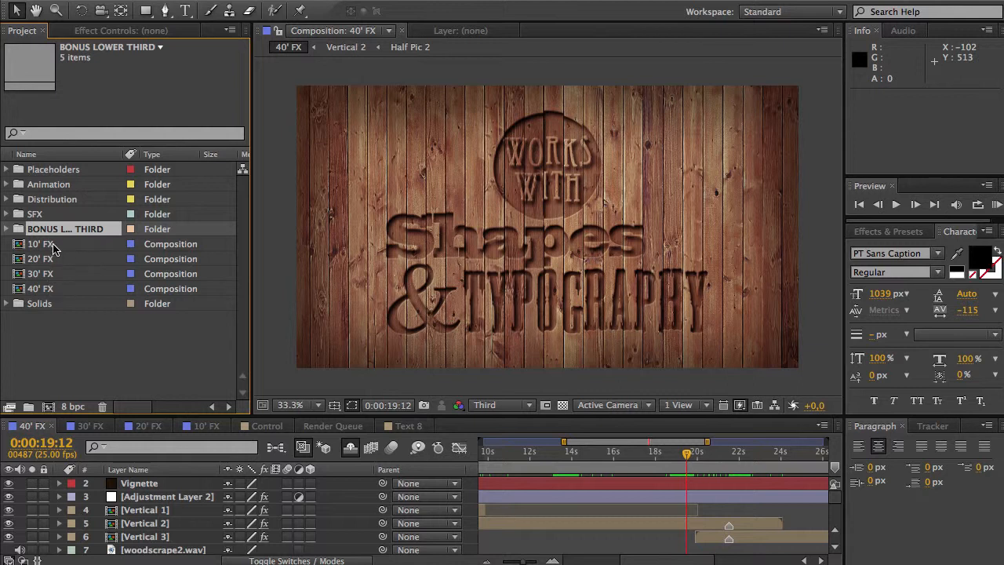
# Check the details of the 40' FX, 30' FX, 20' FX and 10' FX compositions in the project.
pyautogui.click(55, 289)
pyautogui.click(56, 274)
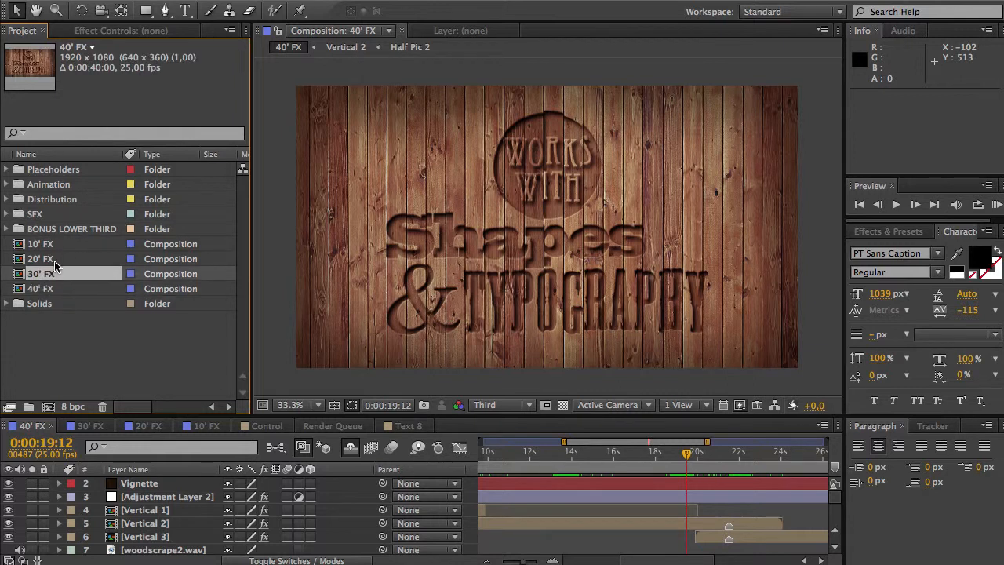
pyautogui.click(56, 259)
pyautogui.click(56, 247)
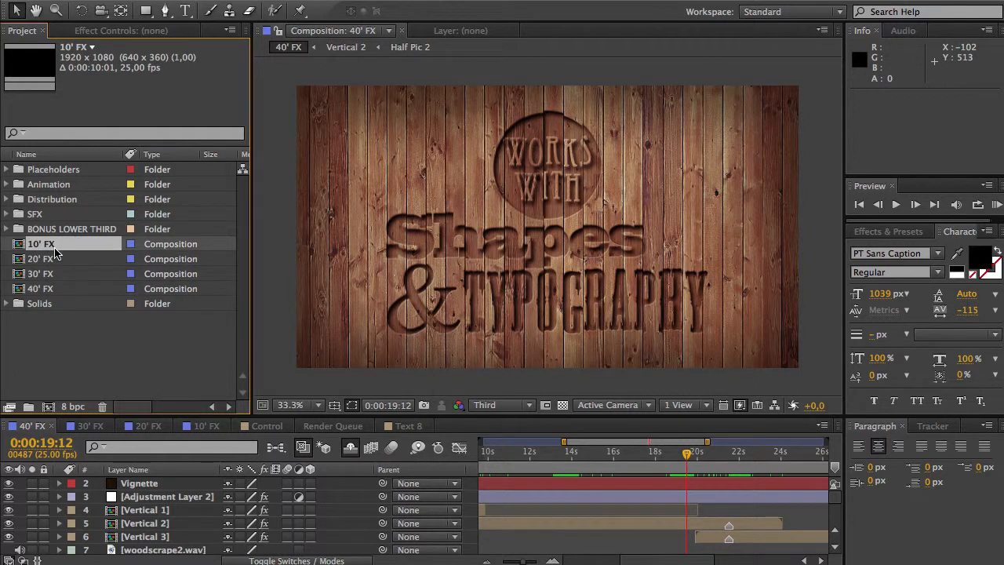
# Close the Text 8 composition and return to the 40' FX timeline.
pyautogui.click(428, 426)
pyautogui.click(430, 426)
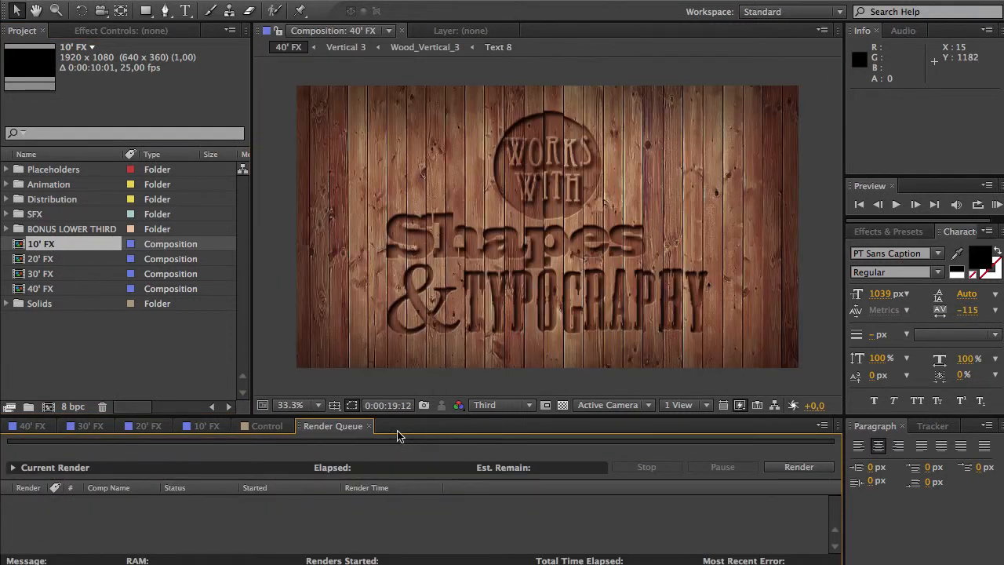
pyautogui.click(44, 427)
# Look through the timelines of the 30' FX, 10' FX, 40' FX and 20' FX compositions.
pyautogui.click(90, 426)
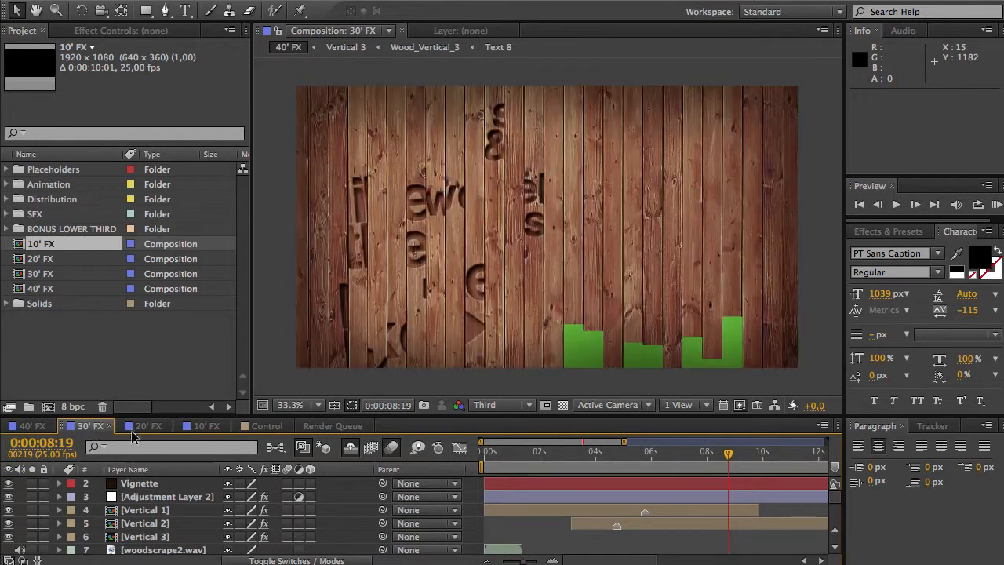
pyautogui.click(202, 426)
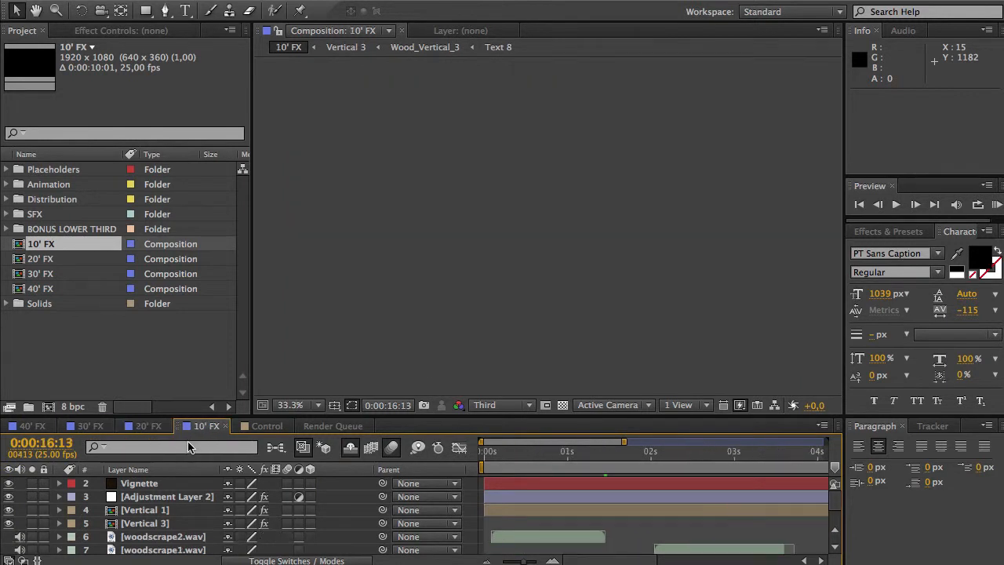
pyautogui.click(35, 426)
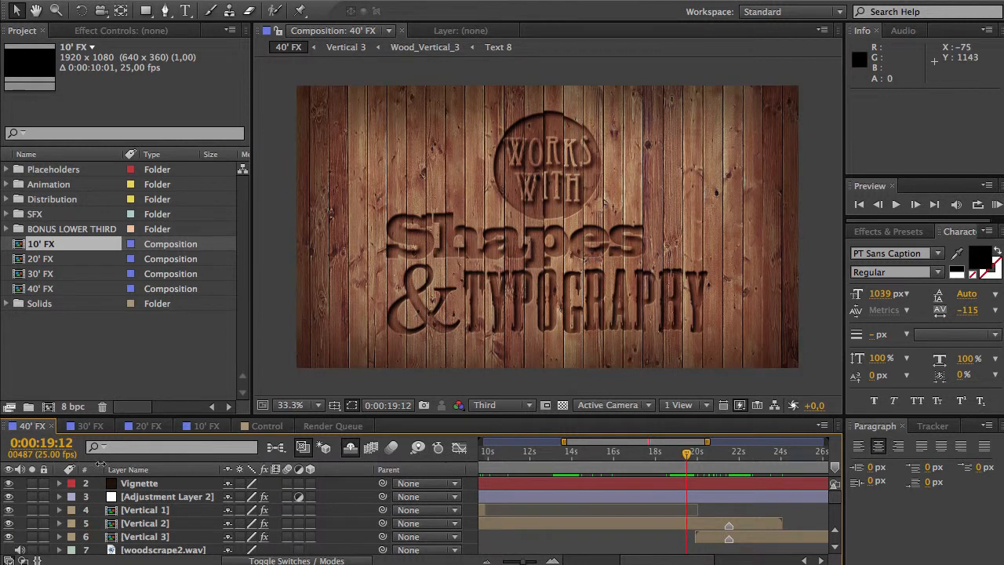
pyautogui.click(148, 426)
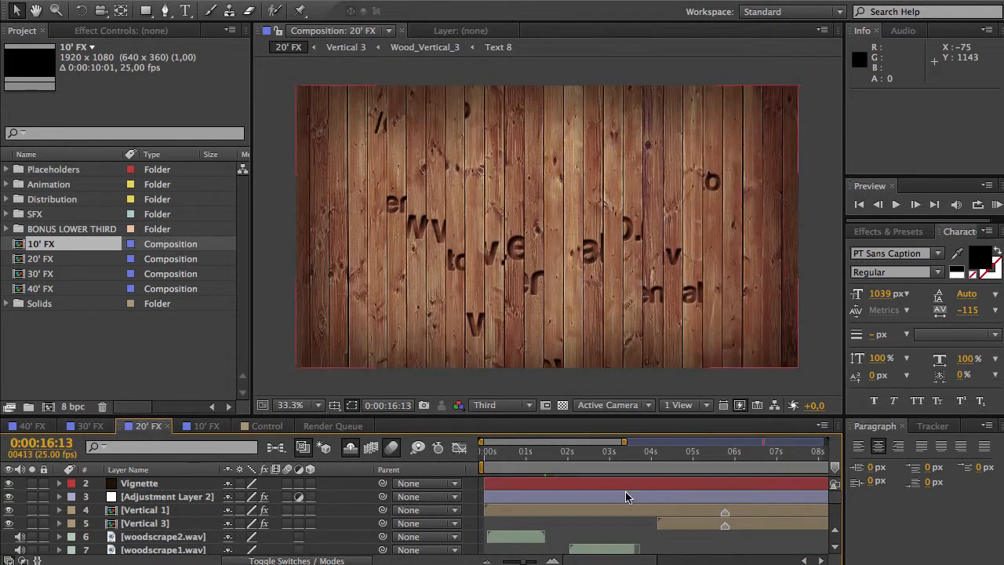
# Preview the 10' FX composition by scrubbing through its full ten-second timeline.
pyautogui.click(202, 427)
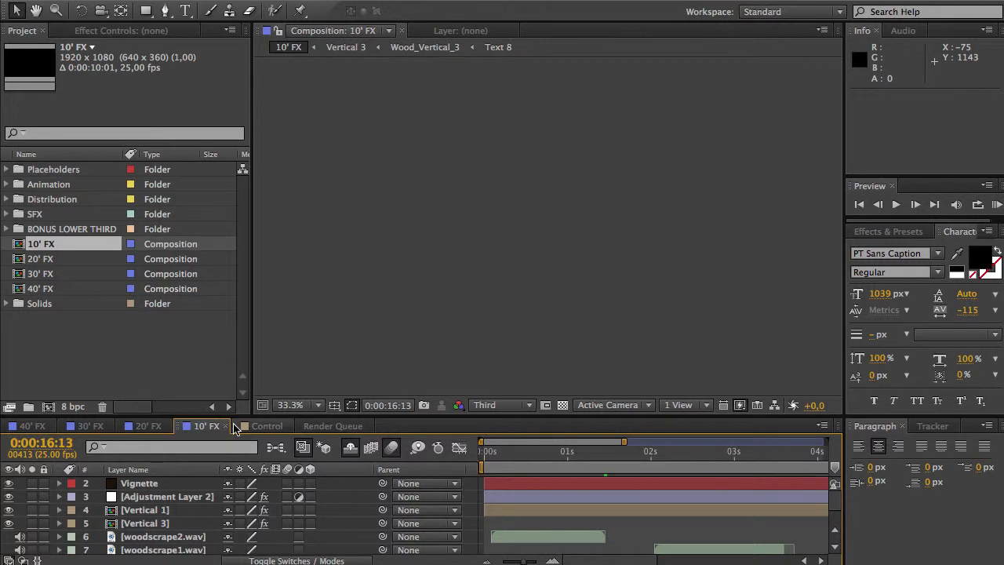
pyautogui.moveTo(519, 561); pyautogui.dragTo(501, 561)
pyautogui.click(511, 449)
pyautogui.moveTo(511, 453); pyautogui.dragTo(669, 466)
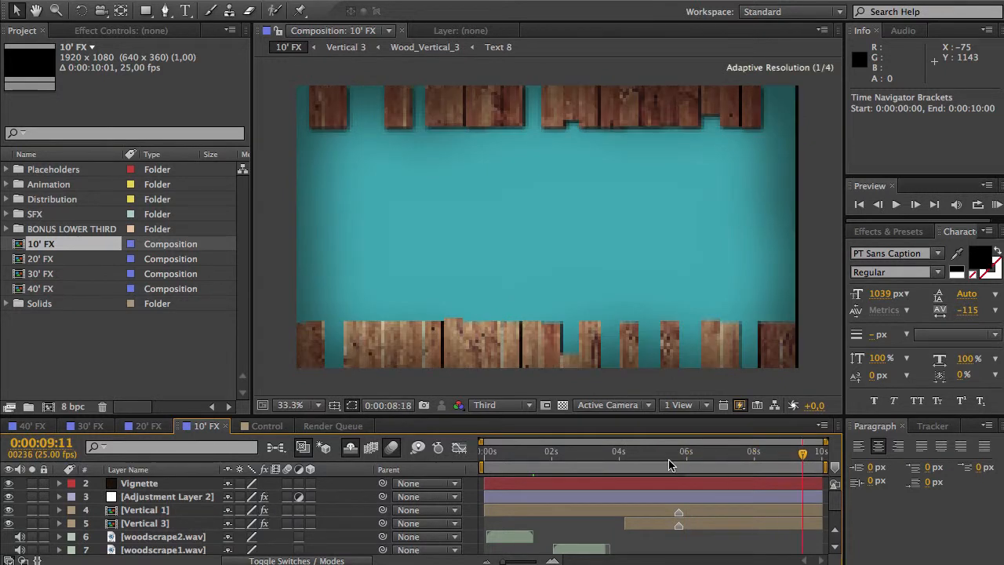
pyautogui.moveTo(575, 463); pyautogui.dragTo(562, 463)
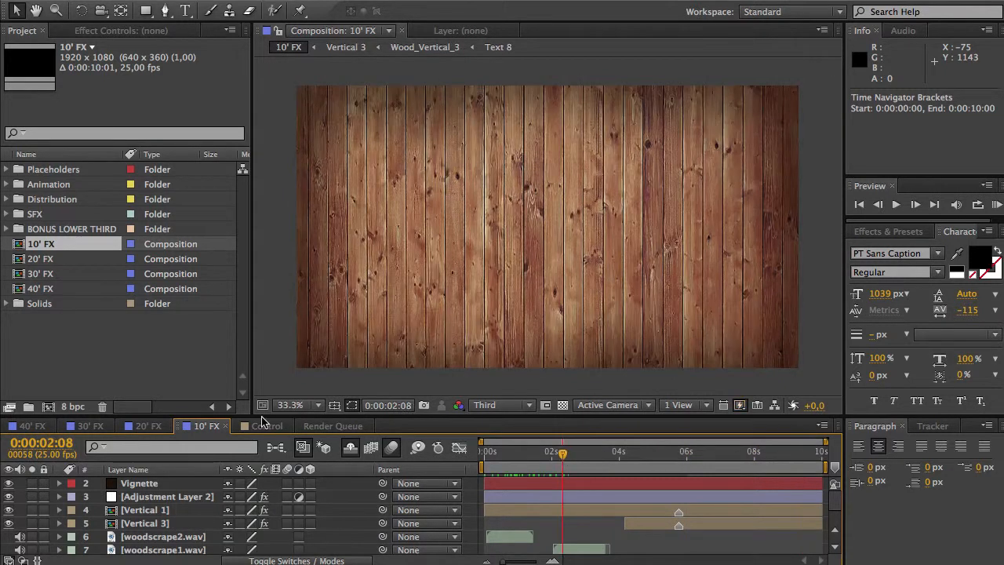
# Preview the 20' FX composition by scrubbing through its full twenty-second timeline.
pyautogui.click(143, 428)
pyautogui.click(514, 458)
pyautogui.moveTo(514, 459); pyautogui.dragTo(641, 469)
pyautogui.moveTo(743, 470); pyautogui.dragTo(815, 471)
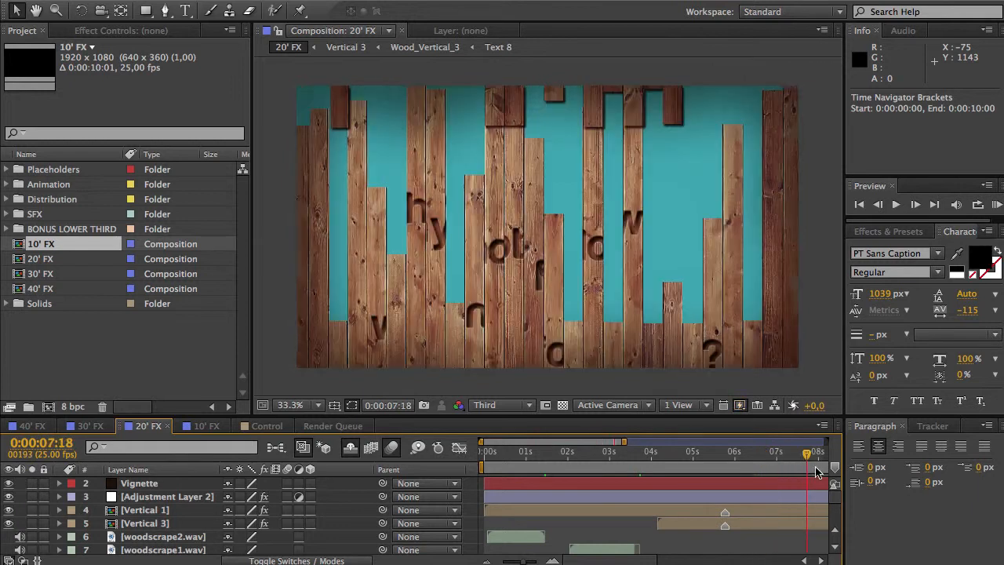
pyautogui.click(487, 561)
pyautogui.click(487, 561)
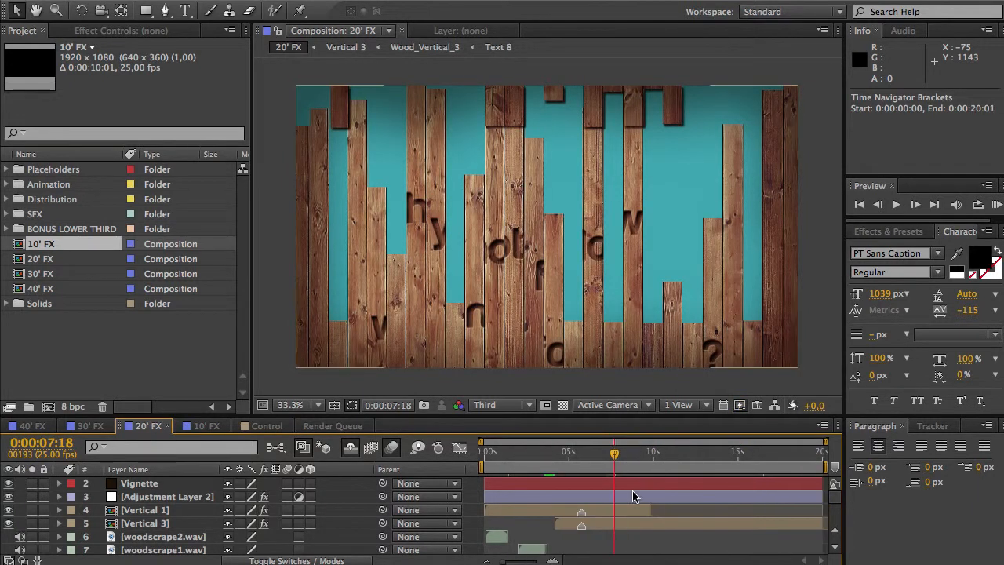
pyautogui.moveTo(634, 467)
pyautogui.mouseDown()
pyautogui.moveTo(795, 468)
pyautogui.moveTo(536, 468)
pyautogui.moveTo(627, 468)
pyautogui.moveTo(685, 481)
pyautogui.moveTo(512, 454)
pyautogui.moveTo(641, 457)
pyautogui.mouseUp()
# Compare the 30' FX and 40' FX compositions, ending on 40' FX with the Placeholders folder selected.
pyautogui.click(89, 426)
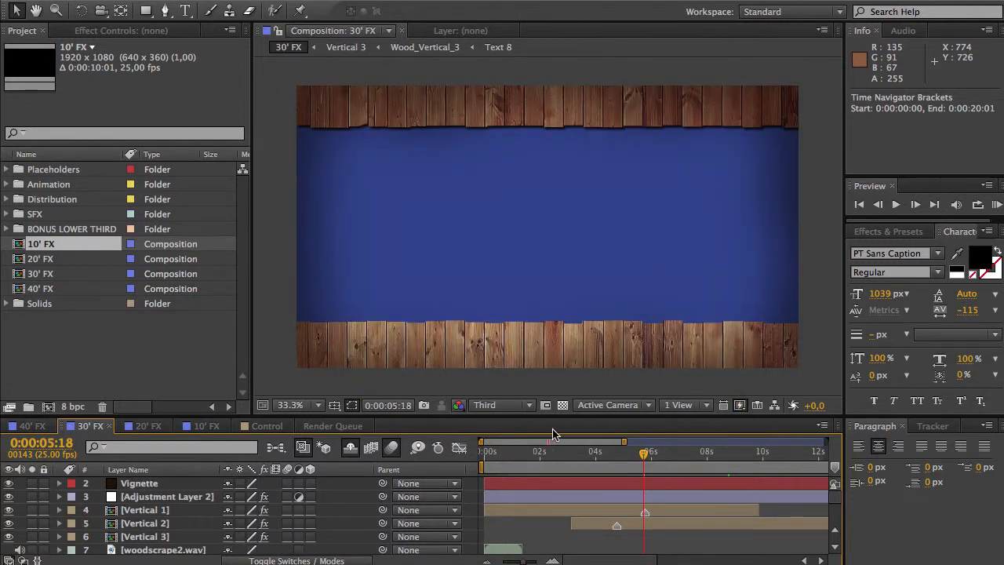
pyautogui.click(33, 430)
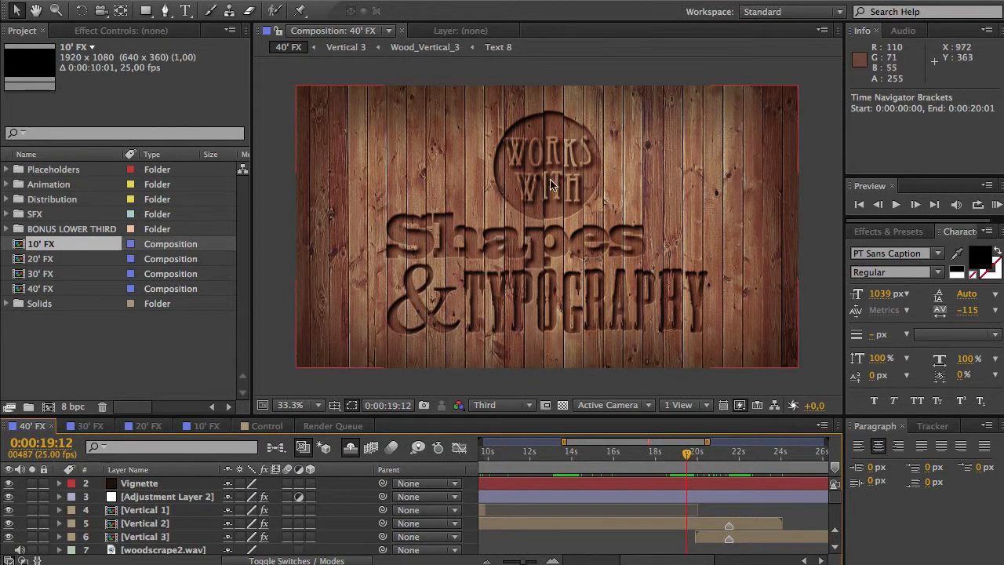
pyautogui.click(91, 426)
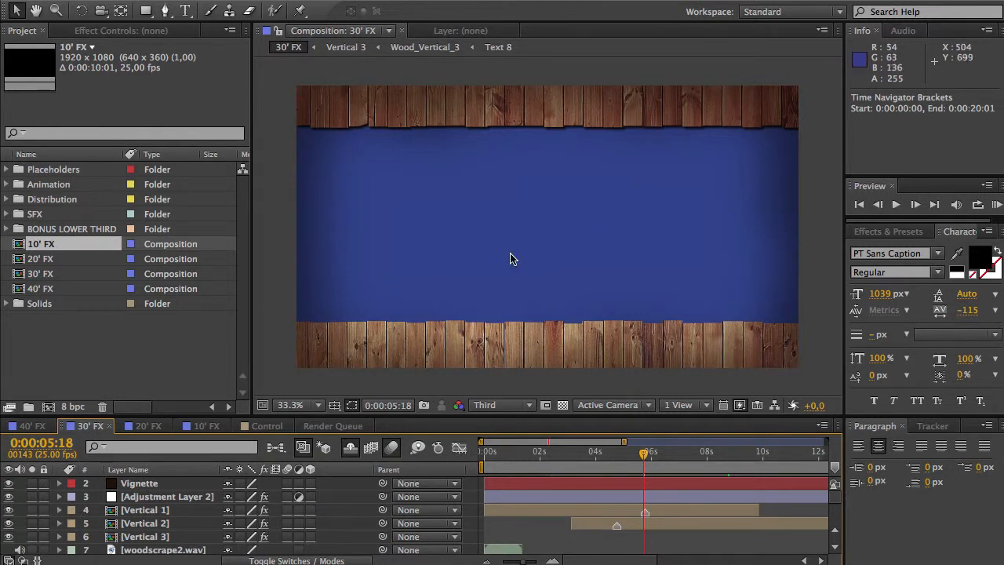
pyautogui.click(32, 426)
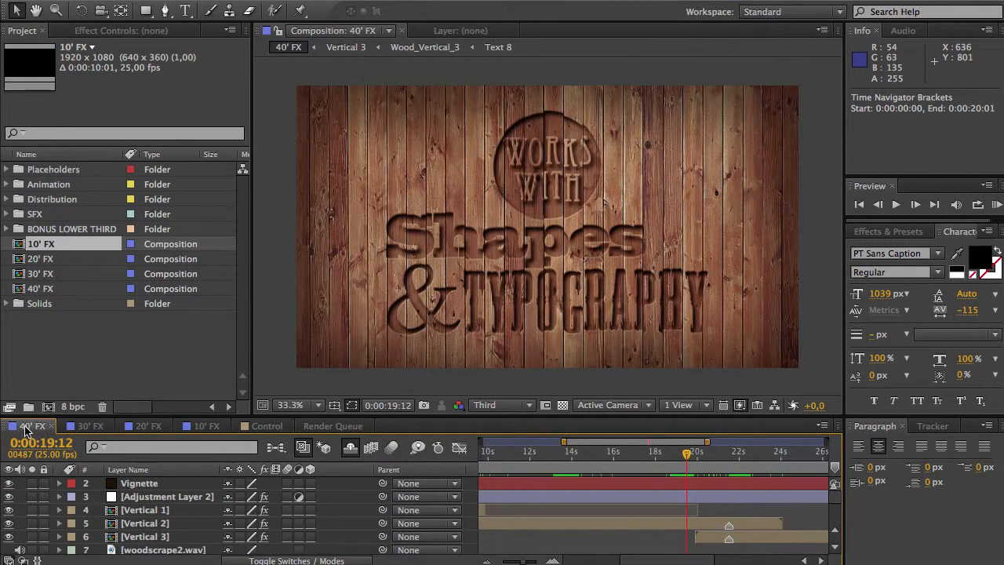
pyautogui.click(71, 170)
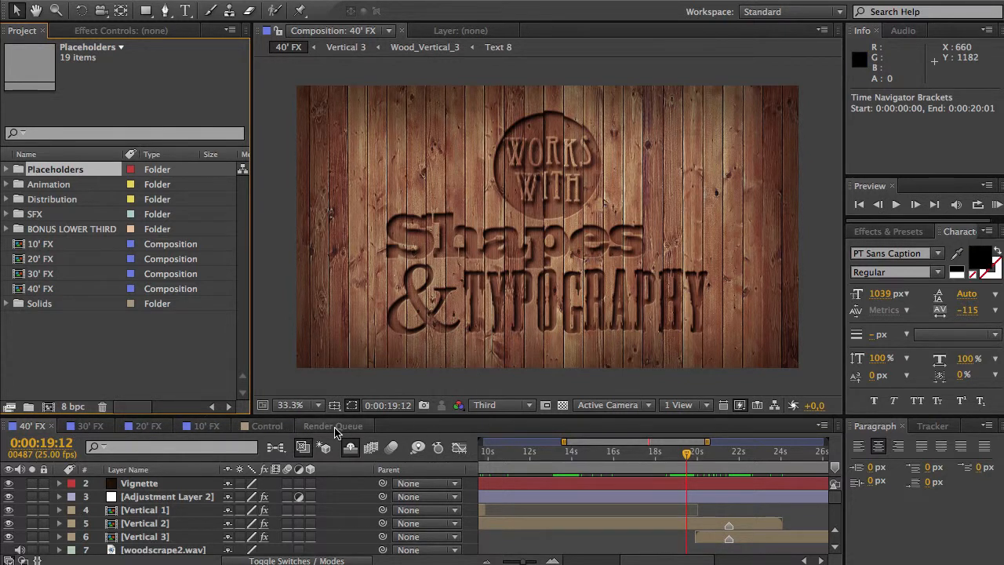
pyautogui.click(71, 427)
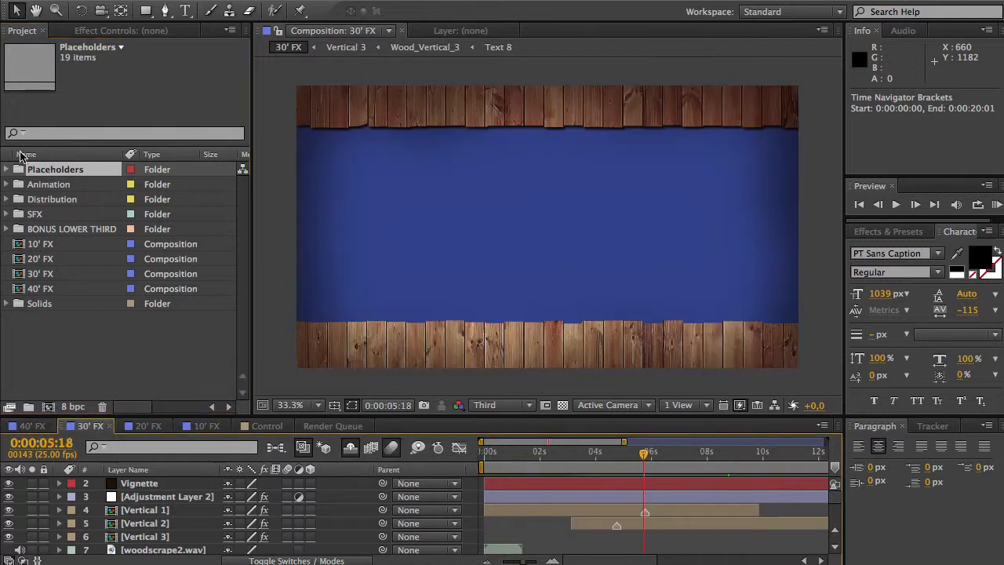
pyautogui.click(31, 426)
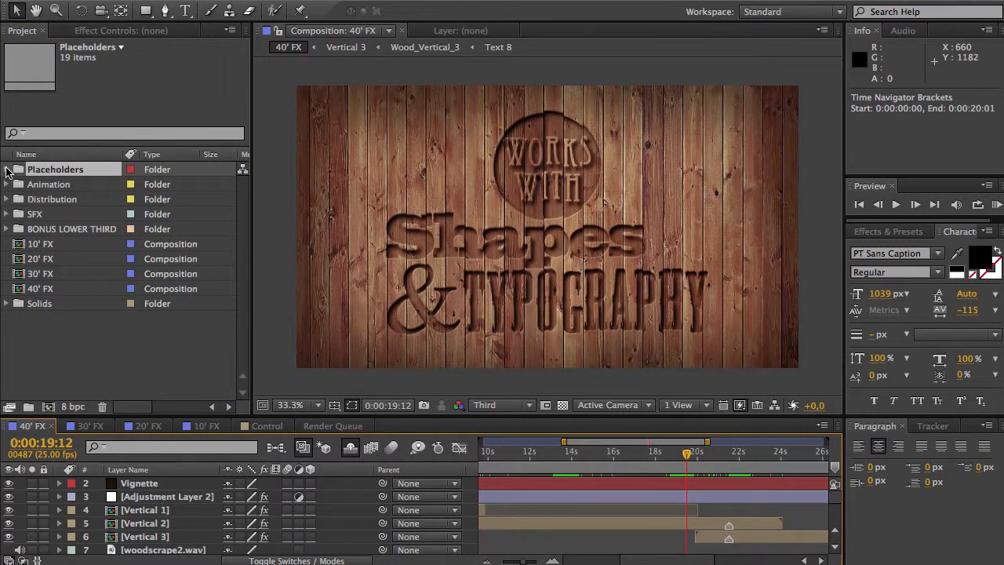
# Expand the Placeholders and Texts folders and open the Text 1 composition.
pyautogui.click(6, 171)
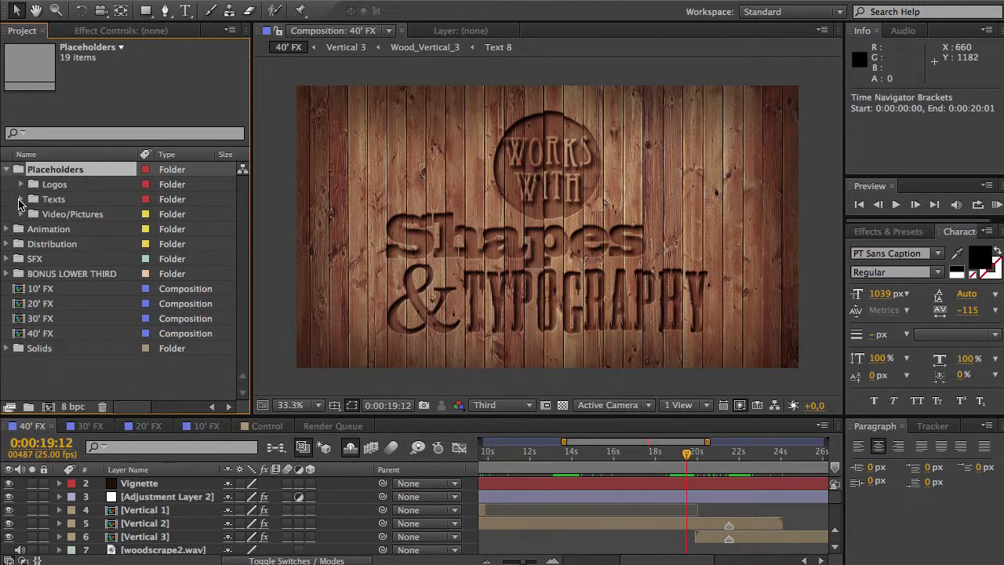
pyautogui.click(22, 200)
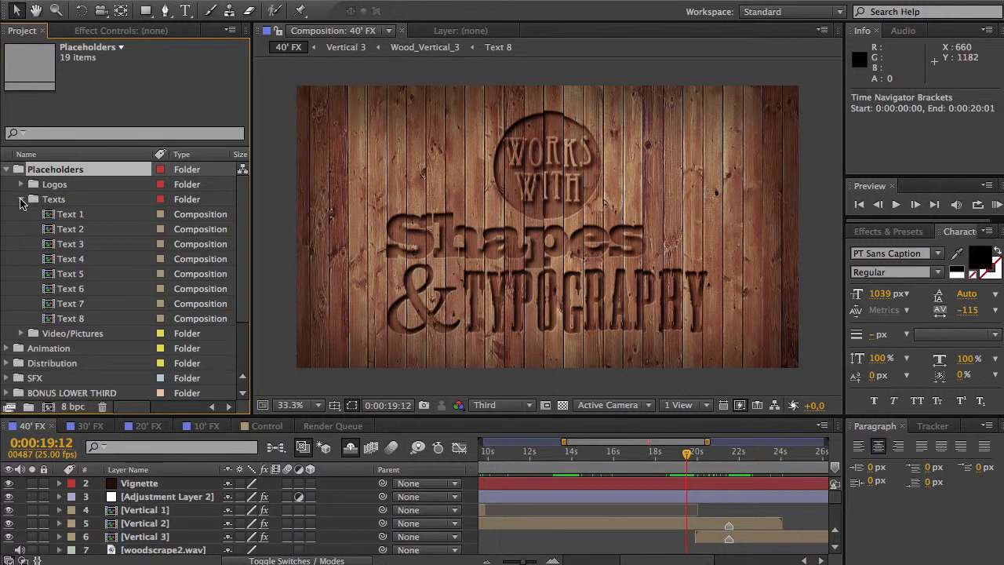
pyautogui.click(85, 218)
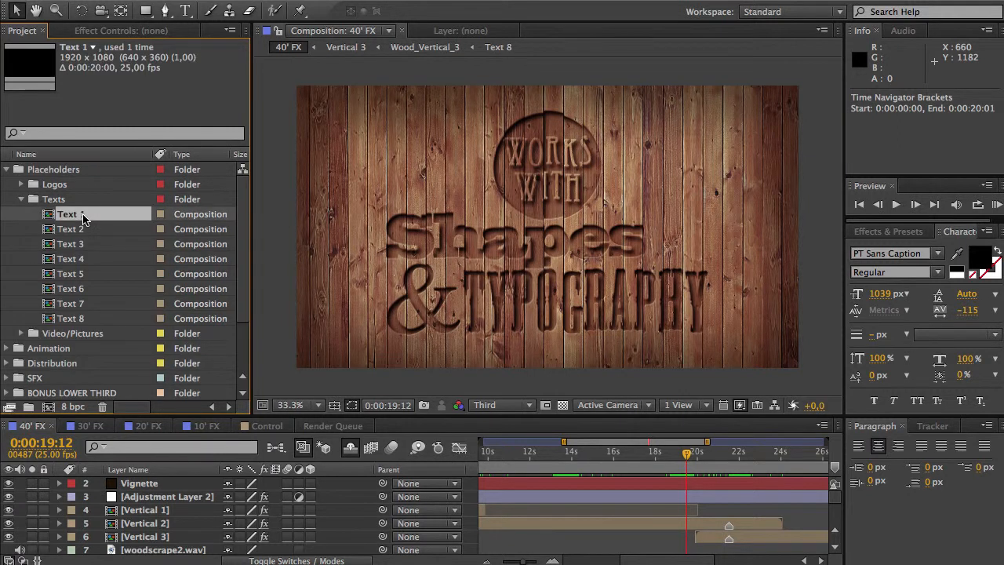
pyautogui.click(108, 321)
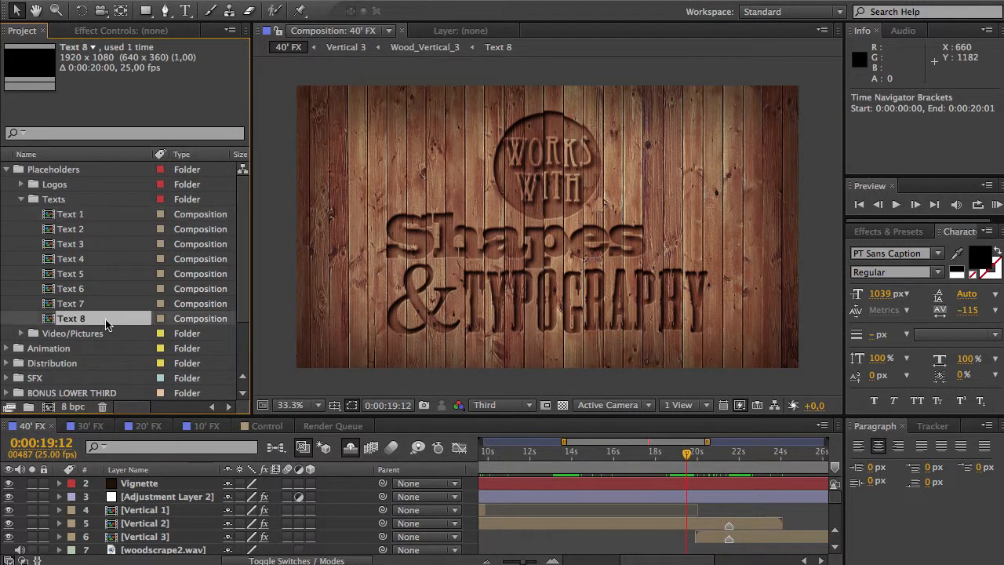
pyautogui.doubleClick(86, 218)
# Go to 0:00:00:24 in Text 1, select the Hello text layer and make it visible.
pyautogui.moveTo(511, 464); pyautogui.dragTo(502, 463)
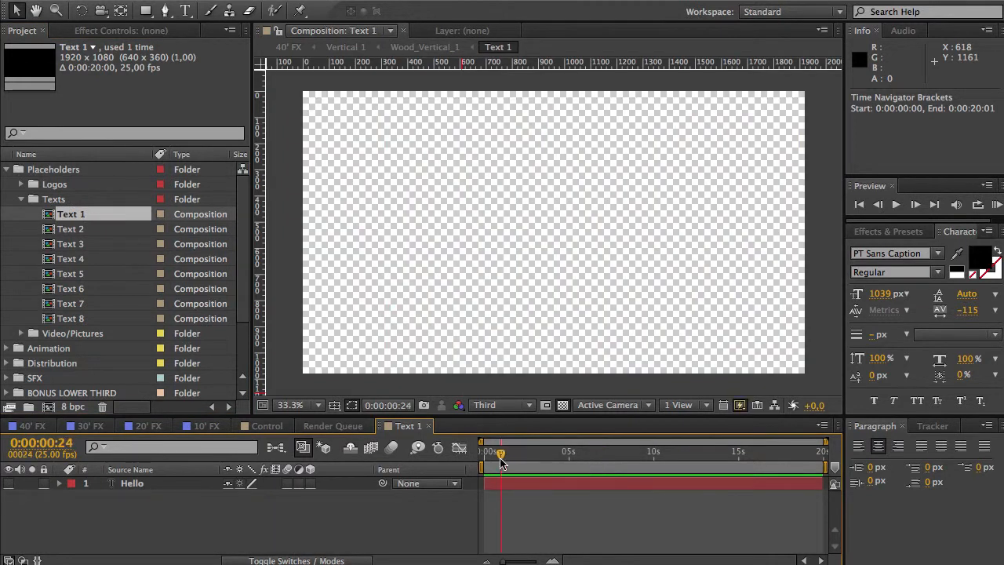
pyautogui.click(9, 483)
pyautogui.click(166, 483)
pyautogui.click(10, 483)
pyautogui.click(10, 483)
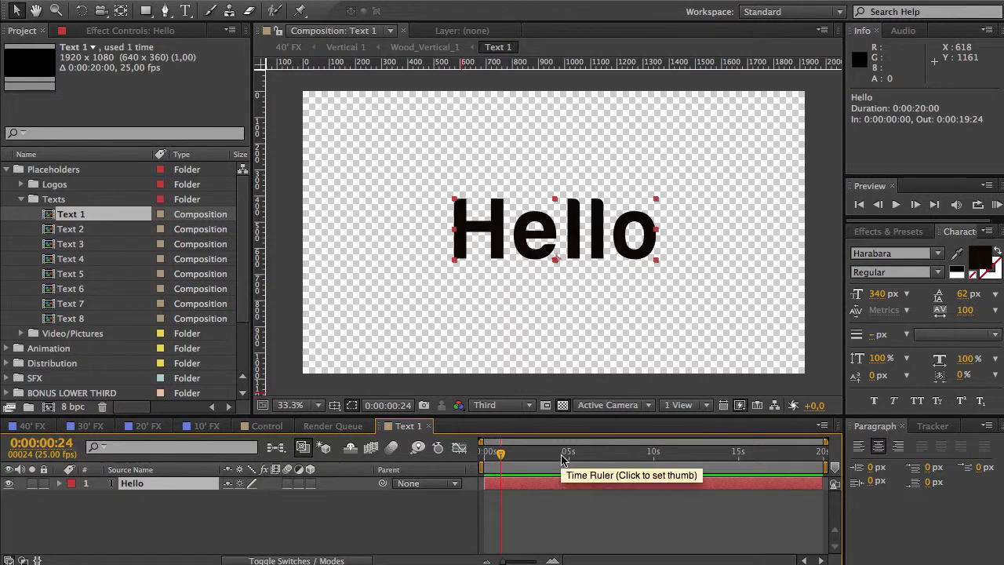
# Set the Hello text's font size to 555 px and reposition it to about 1028, 733 in the frame.
pyautogui.click(876, 293)
pyautogui.moveTo(877, 294); pyautogui.dragTo(1003, 295)
pyautogui.moveTo(627, 209); pyautogui.dragTo(643, 233)
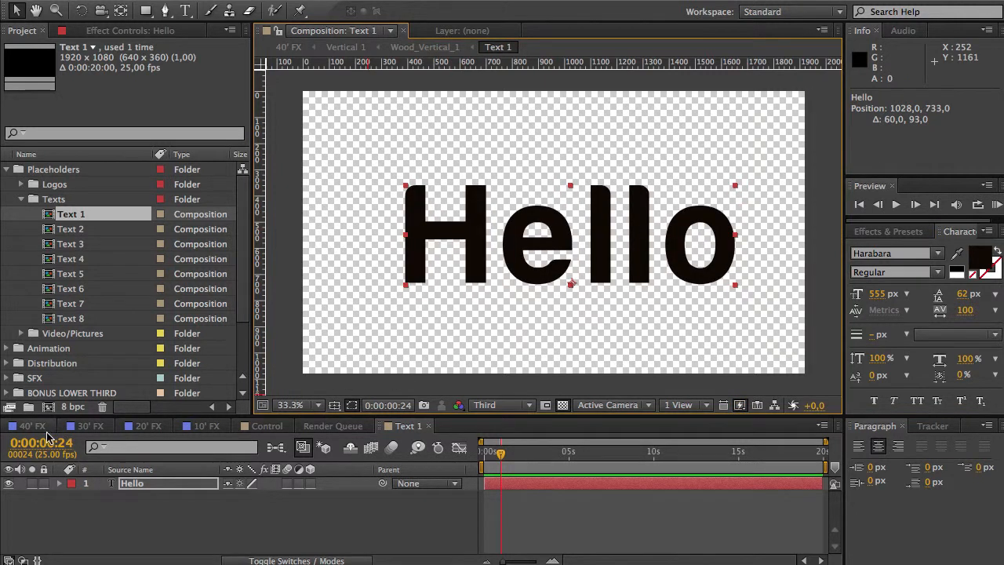
# Check the carved Hello text in the 40' FX composition at 0:00:02:03, with the whole timeline in view.
pyautogui.click(39, 426)
pyautogui.moveTo(515, 559); pyautogui.dragTo(495, 562)
pyautogui.moveTo(488, 458); pyautogui.dragTo(502, 457)
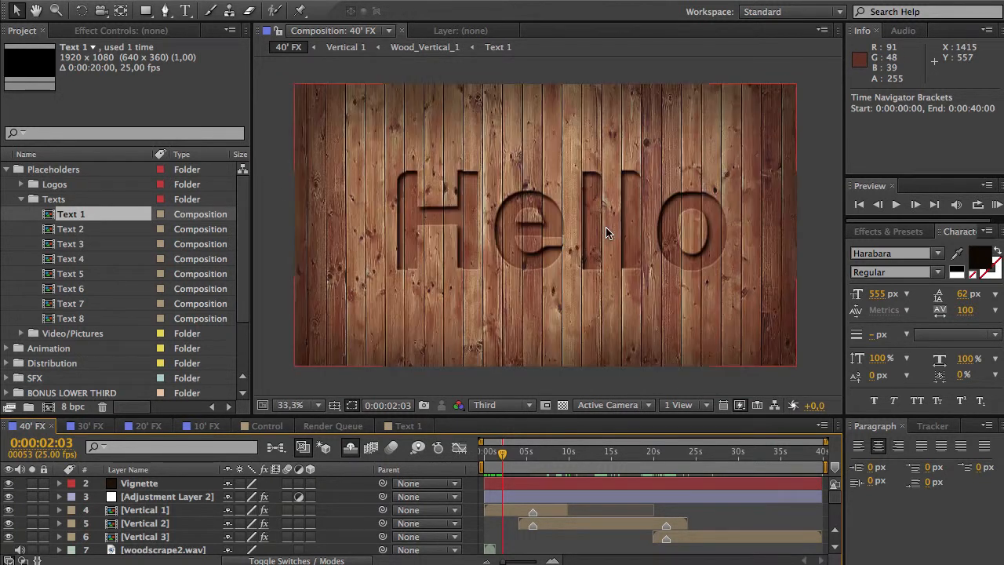
# Inspect the carved Hello text in 40' FX at 100% and 50% magnification, finishing at 33.3%.
pyautogui.scroll(2, 605, 233)
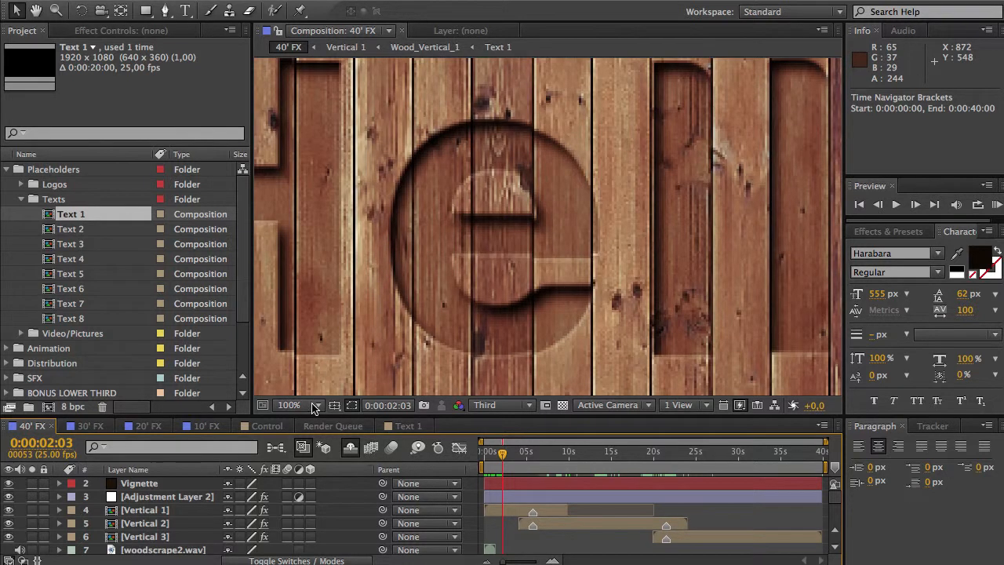
pyautogui.click(292, 405)
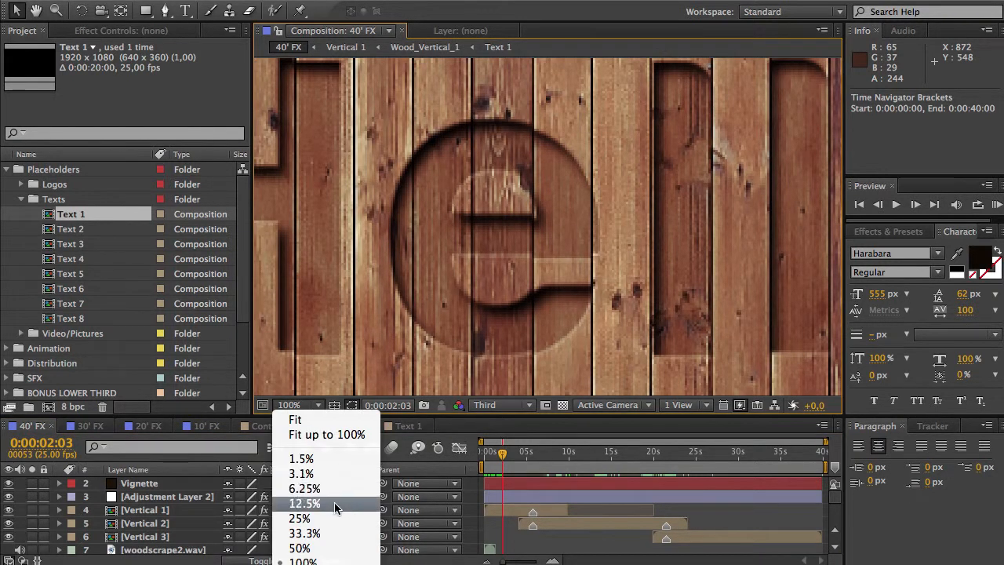
pyautogui.click(330, 547)
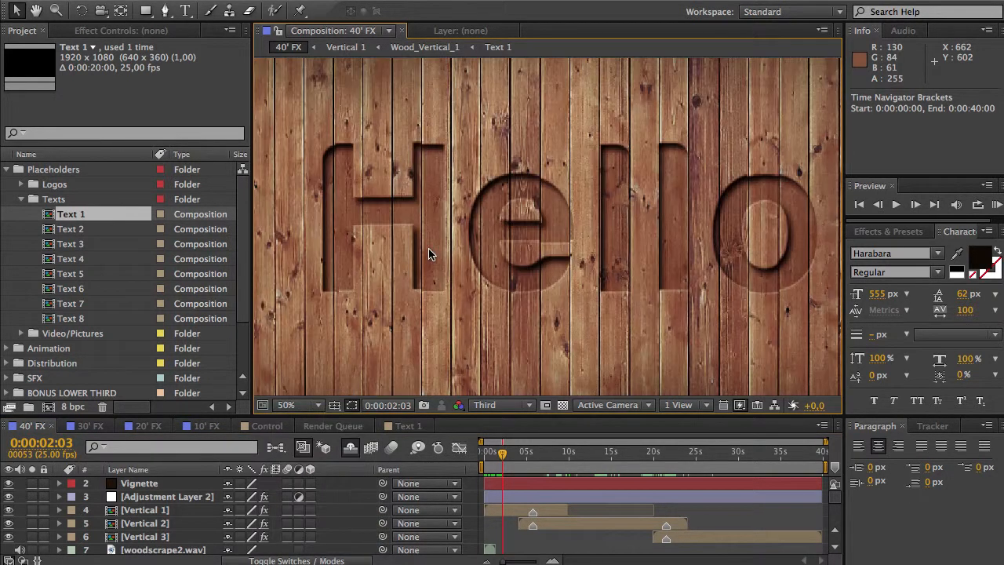
pyautogui.click(305, 407)
pyautogui.click(322, 533)
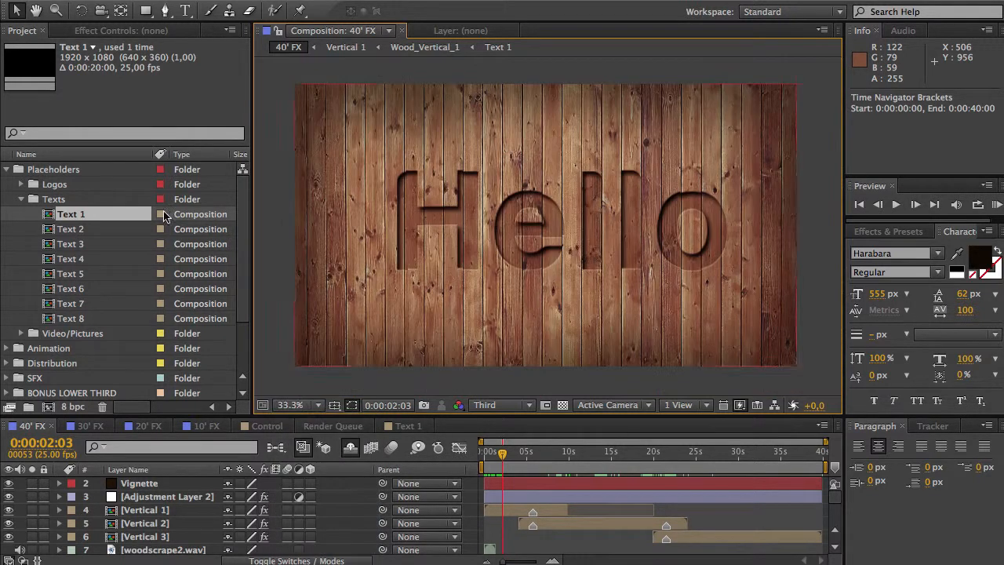
pyautogui.click(74, 188)
pyautogui.click(75, 200)
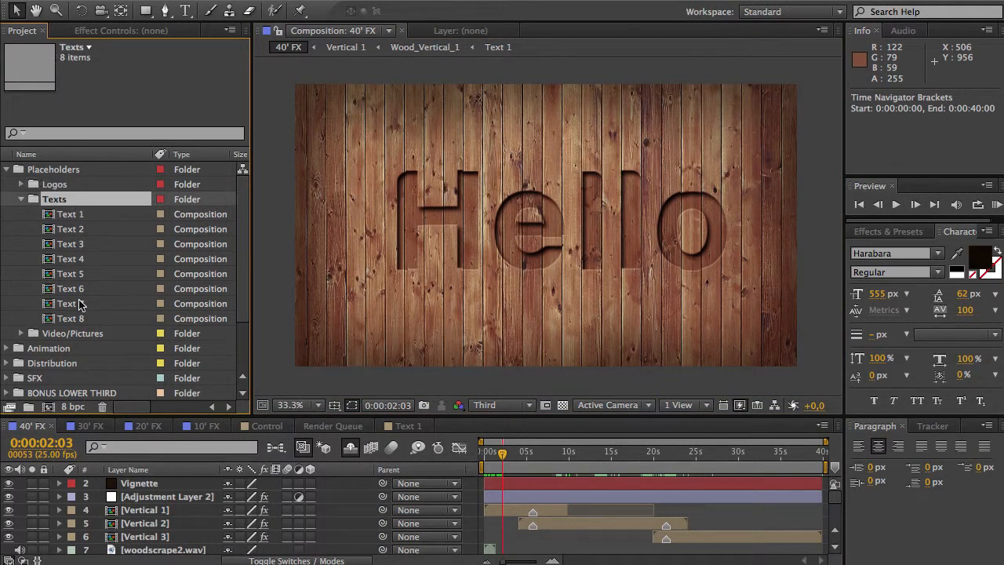
pyautogui.click(96, 334)
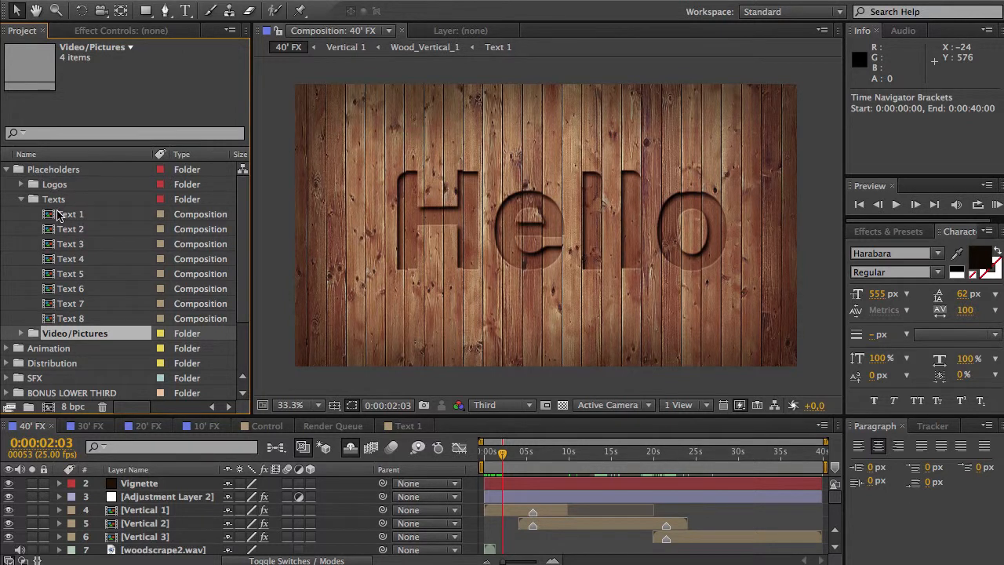
# Return to the Text 1 composition and import EnvatoLeaf.png from the example folder into the project.
pyautogui.click(409, 425)
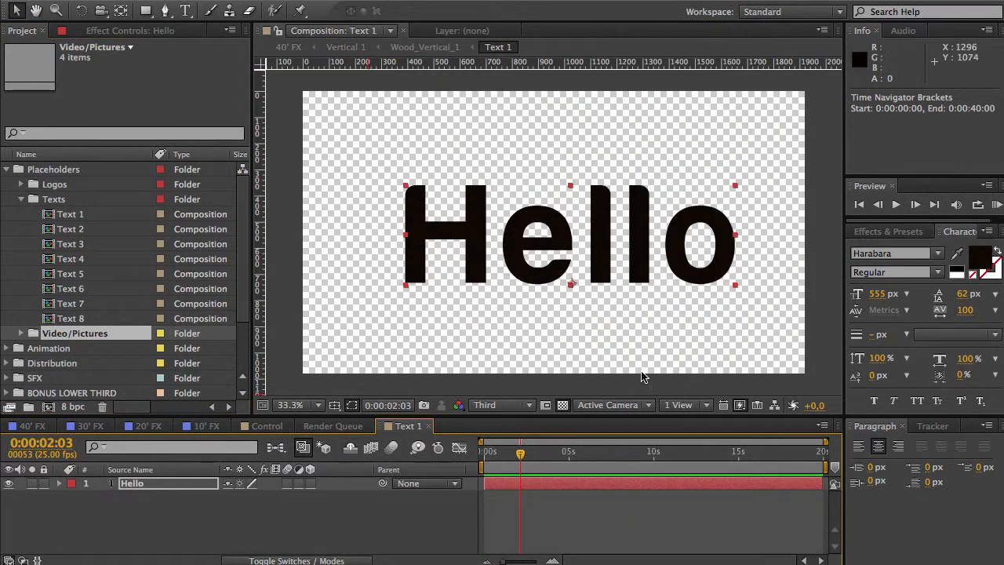
pyautogui.moveTo(899, 562); pyautogui.dragTo(742, 286)
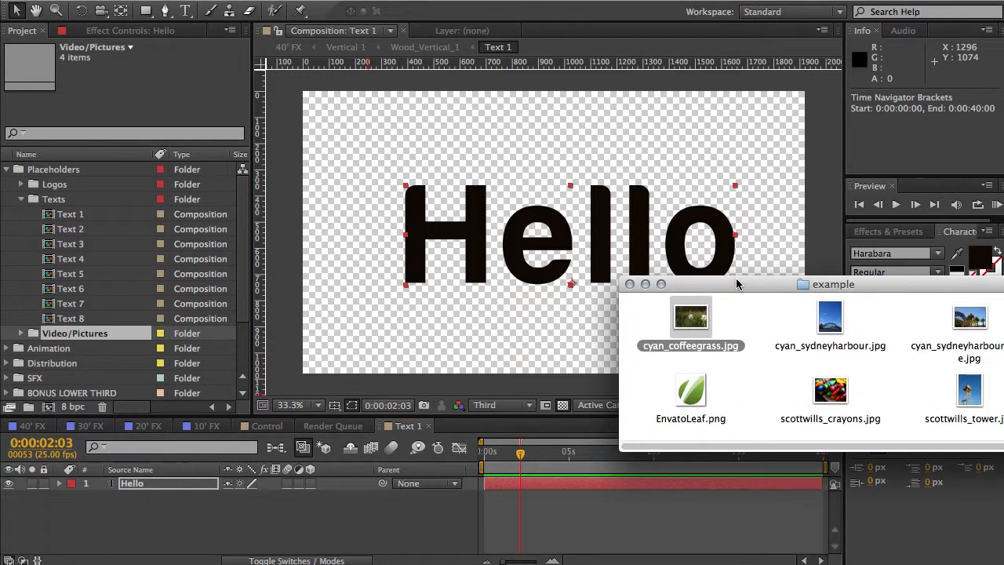
pyautogui.moveTo(736, 279); pyautogui.dragTo(695, 252)
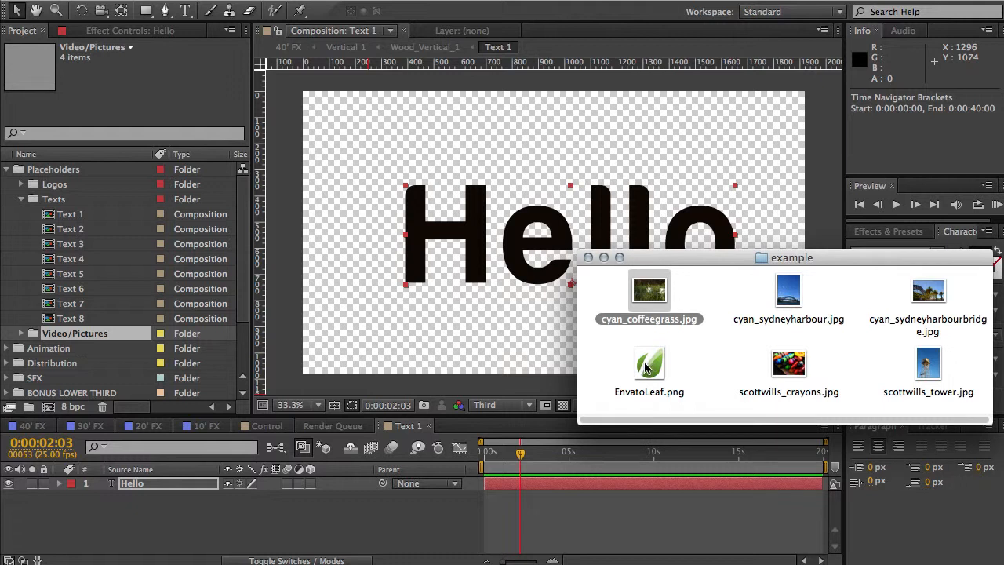
pyautogui.moveTo(637, 361); pyautogui.dragTo(14, 292)
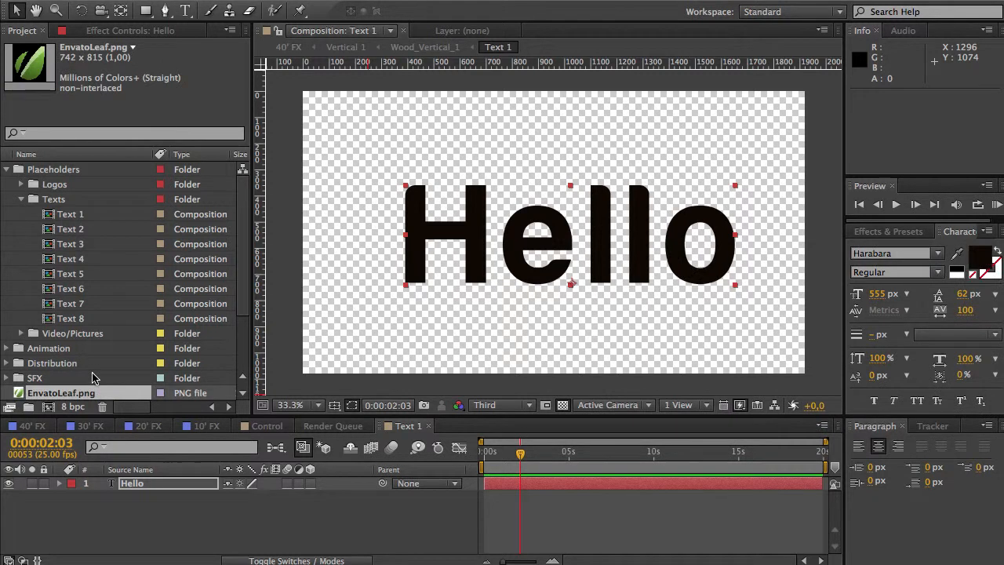
# Replace the visible Hello text in Text 1 with an EnvatoLeaf.png layer and check the carved logo in 40' FX.
pyautogui.moveTo(77, 399); pyautogui.dragTo(134, 486)
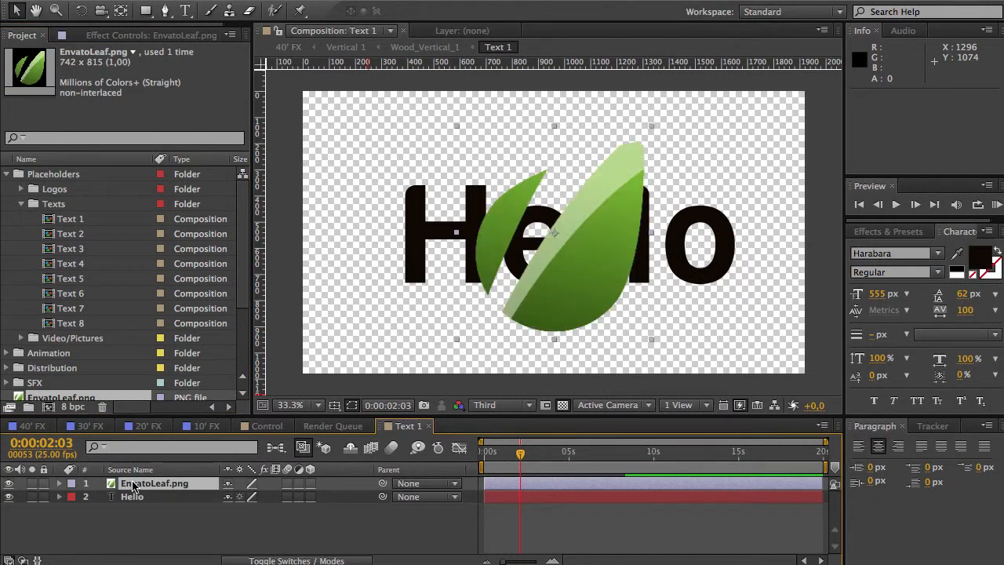
pyautogui.click(10, 498)
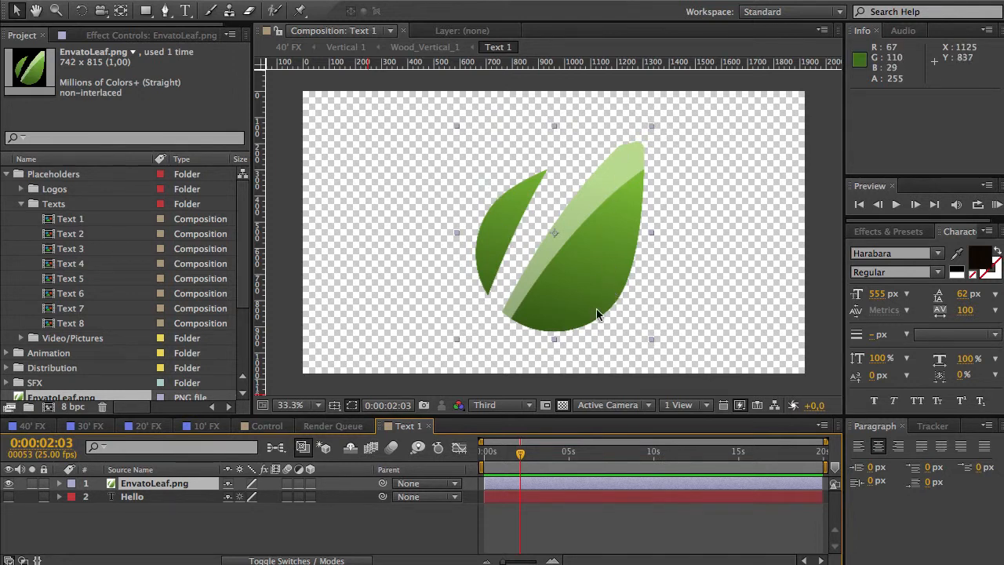
pyautogui.click(286, 331)
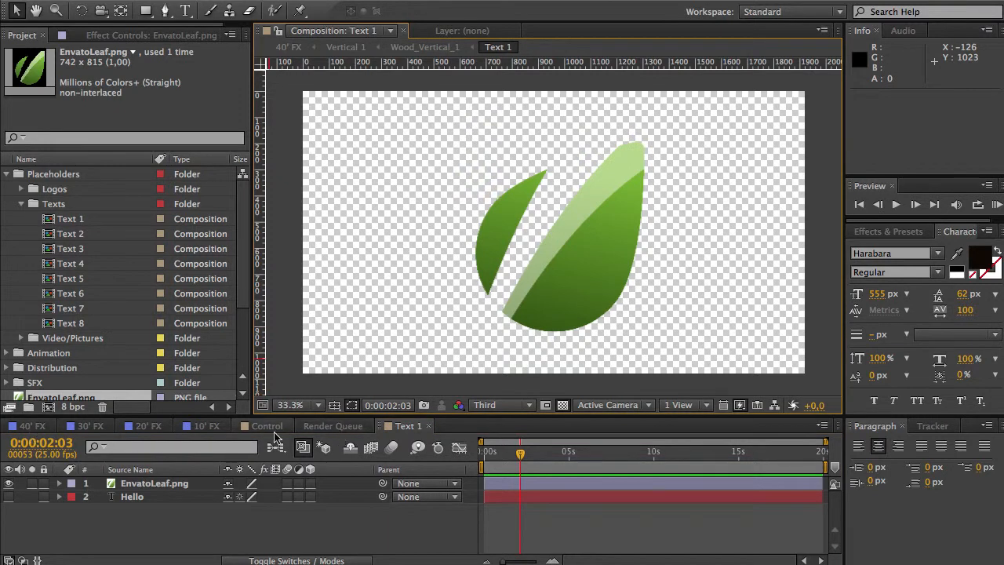
pyautogui.click(32, 429)
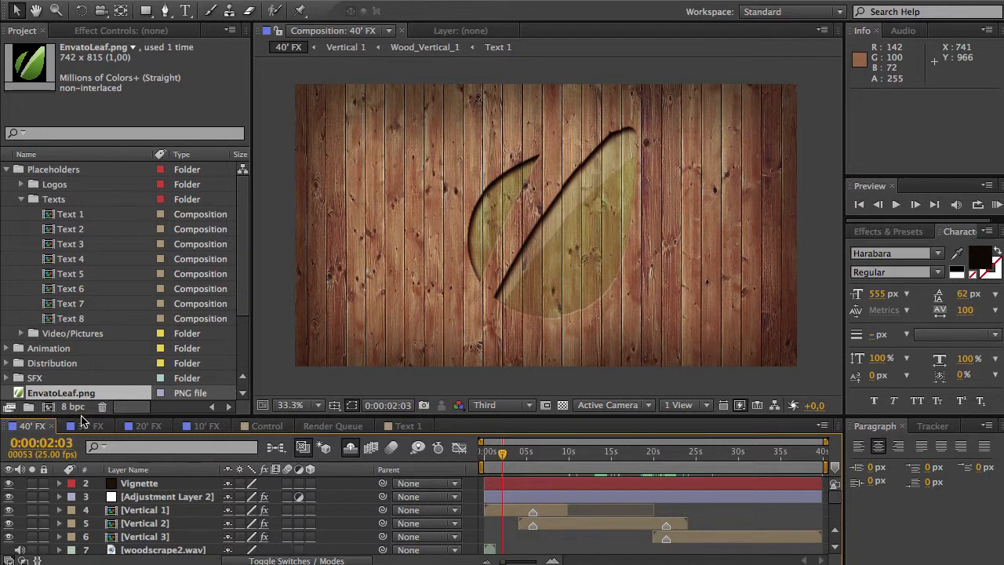
# Open the Text 2 composition, go to 0:00:03:00 and replace the word "envato" with "very happy".
pyautogui.doubleClick(69, 227)
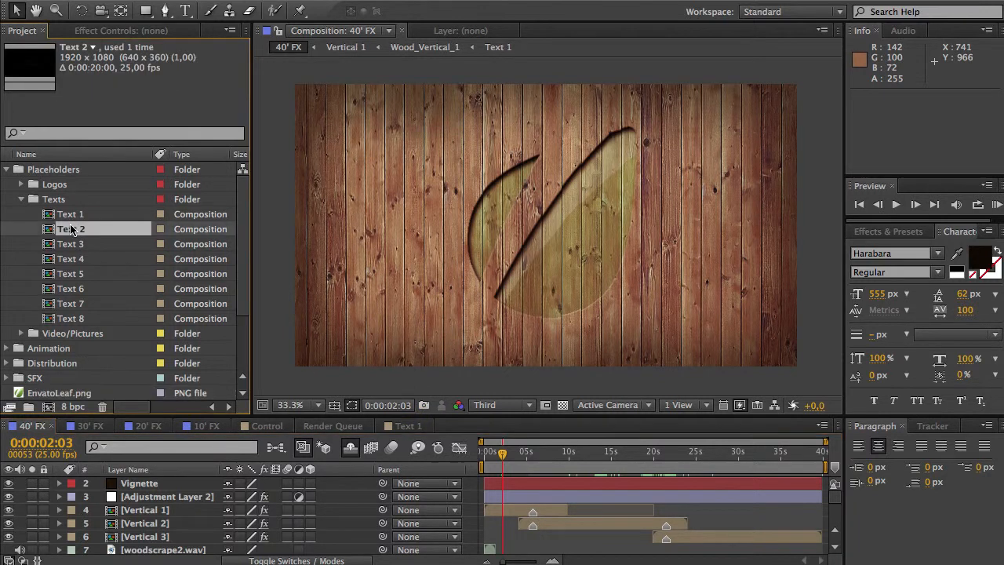
pyautogui.moveTo(516, 448); pyautogui.dragTo(535, 449)
pyautogui.doubleClick(559, 247)
pyautogui.click(559, 248)
pyautogui.moveTo(559, 248); pyautogui.dragTo(702, 257)
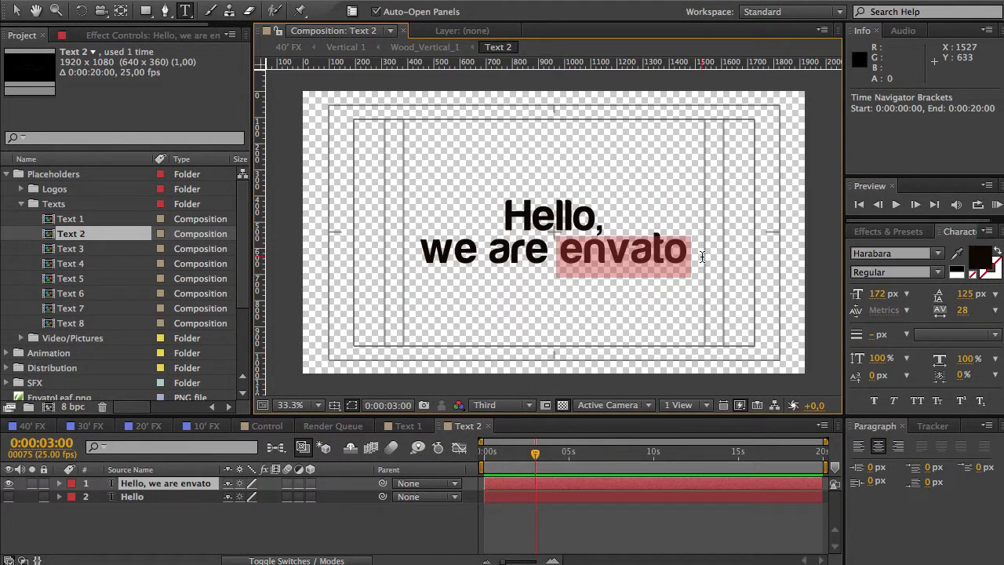
pyautogui.write('ve')
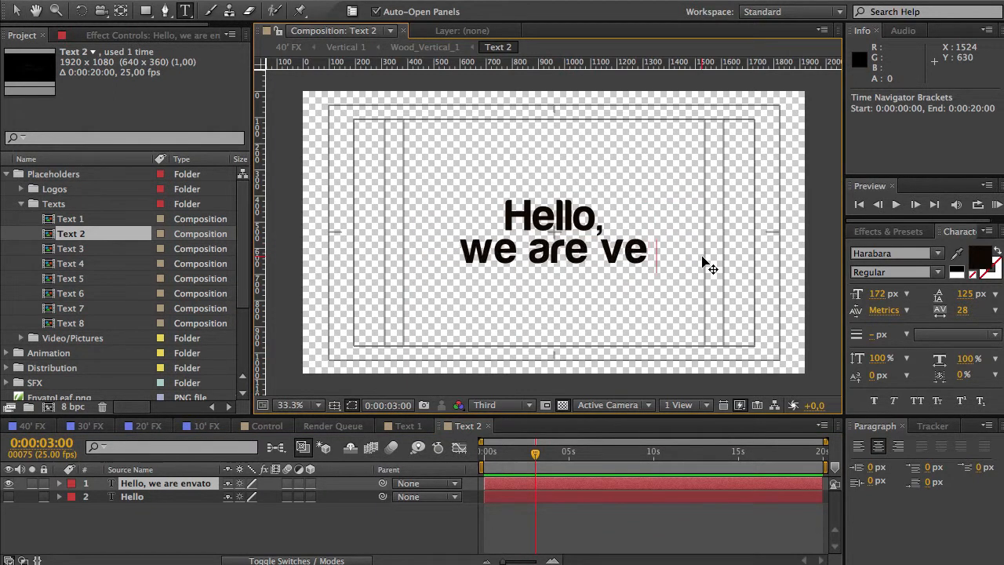
pyautogui.write('ry happy')
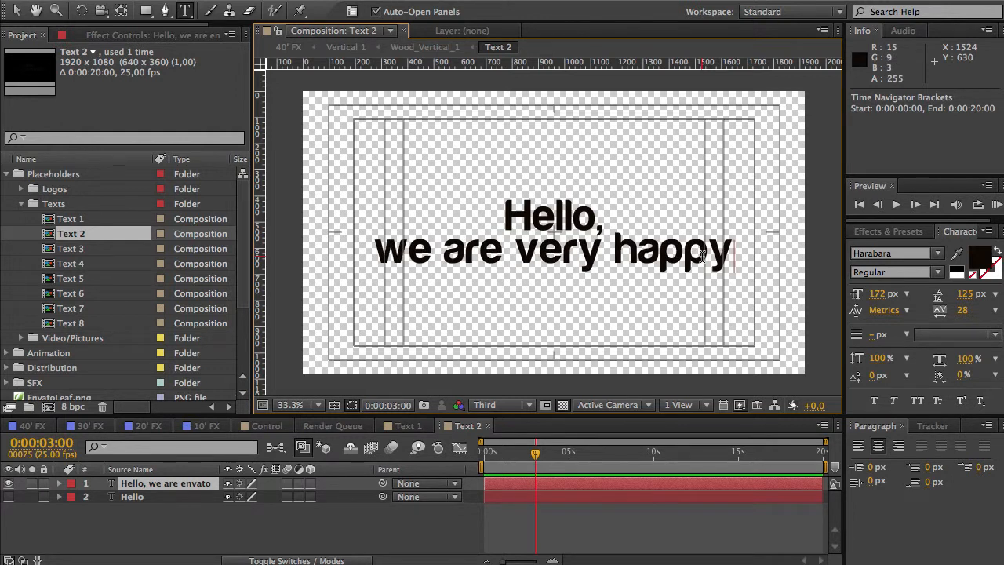
# View the blue picture placeholder in 40' FX at 0:00:06:03 and switch back to the Selection tool.
pyautogui.click(30, 426)
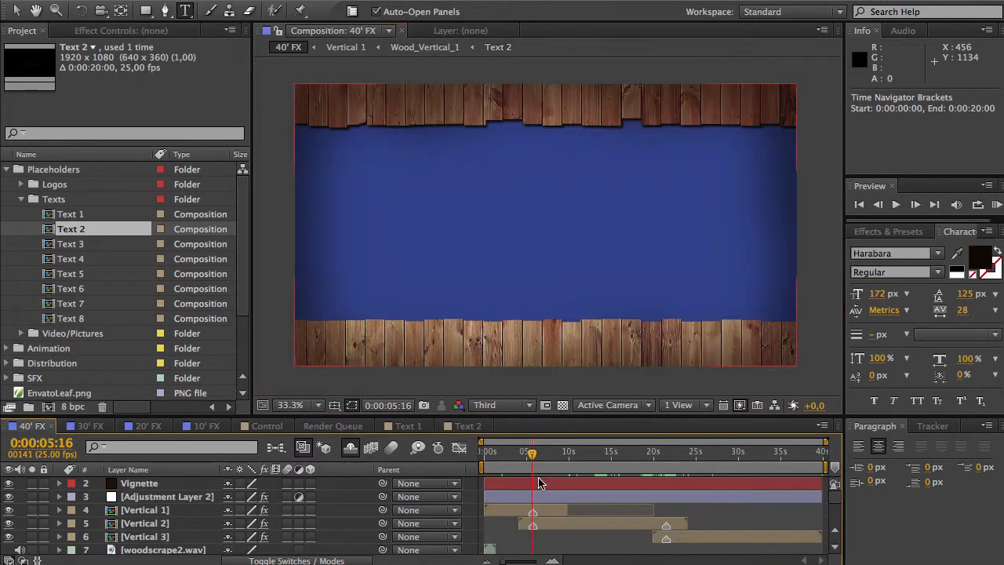
pyautogui.moveTo(529, 455)
pyautogui.mouseDown()
pyautogui.moveTo(518, 456)
pyautogui.moveTo(536, 456)
pyautogui.mouseUp()
pyautogui.scroll(-1, 517, 456)
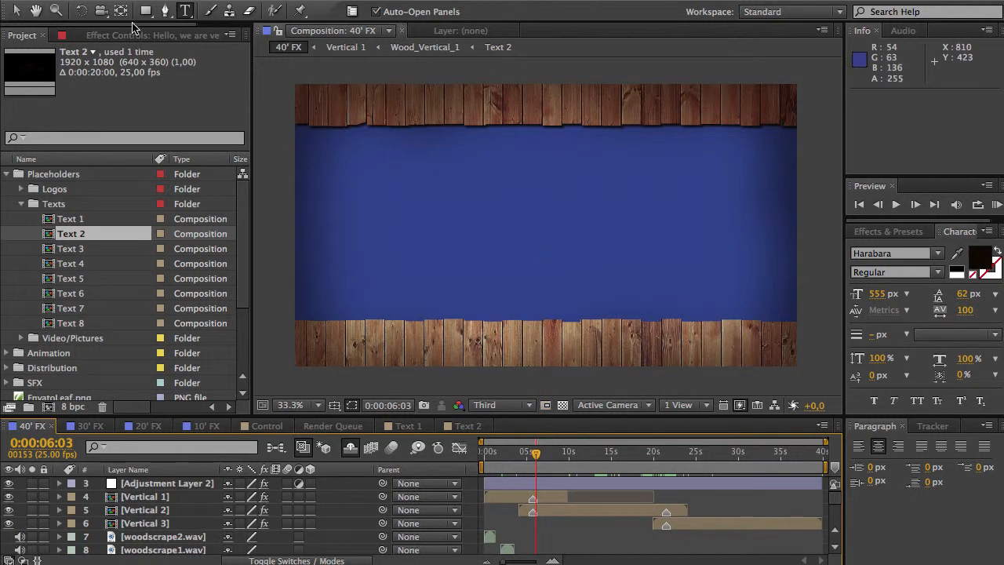
pyautogui.click(16, 11)
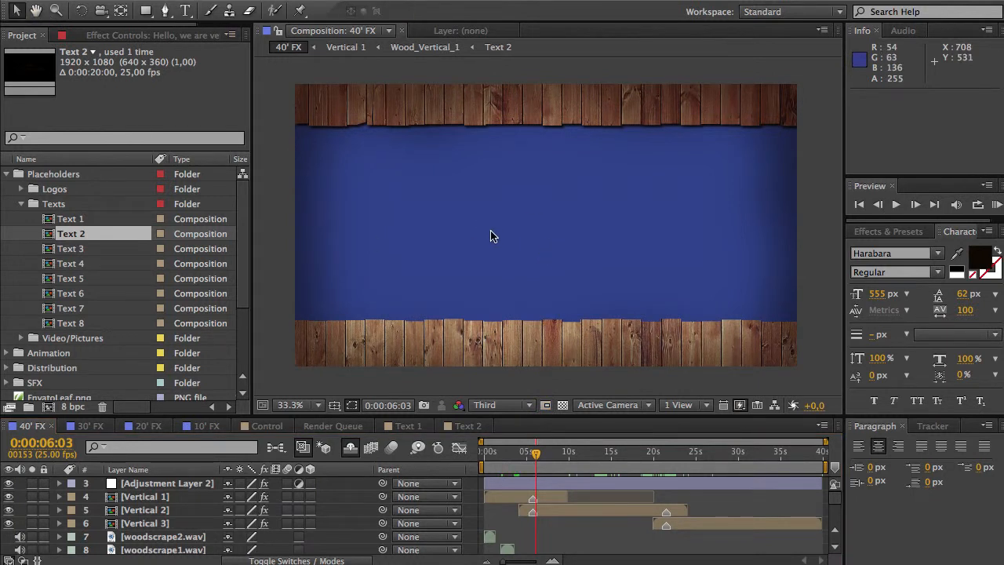
# Expand the Video/Pictures folder, open the Full Pic 1 composition and select its SAMPLE layer.
pyautogui.click(23, 338)
pyautogui.click(72, 343)
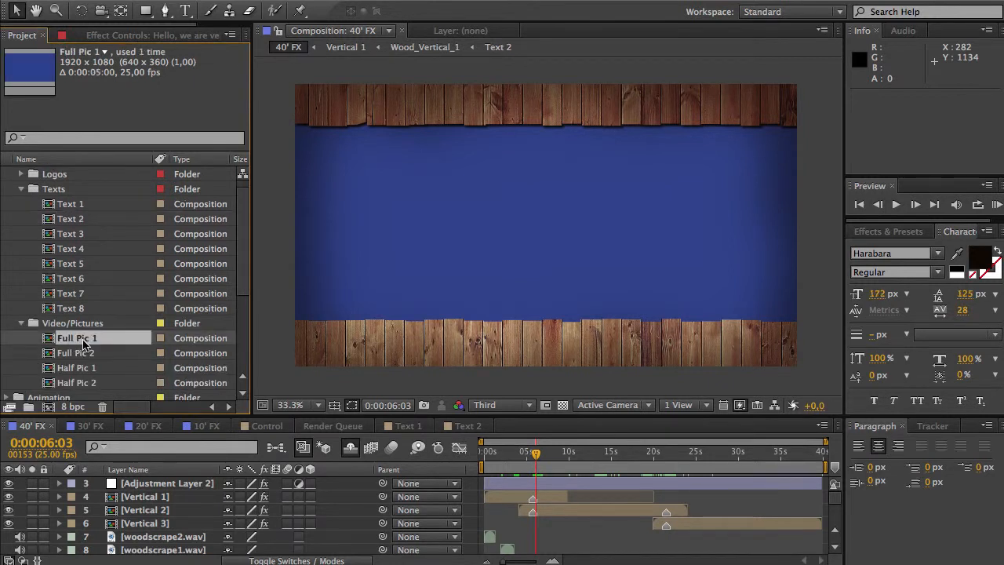
pyautogui.doubleClick(84, 343)
pyautogui.click(185, 483)
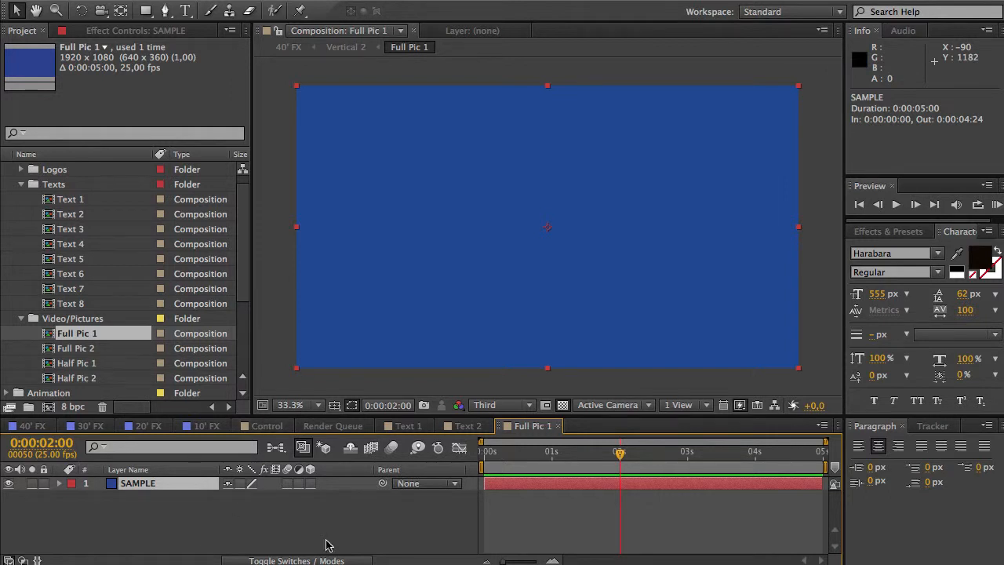
# Import cyan_sydneyharbourbridge.jpg from the example folder and place it above the SAMPLE layer in Full Pic 1.
pyautogui.press('super+Tab')
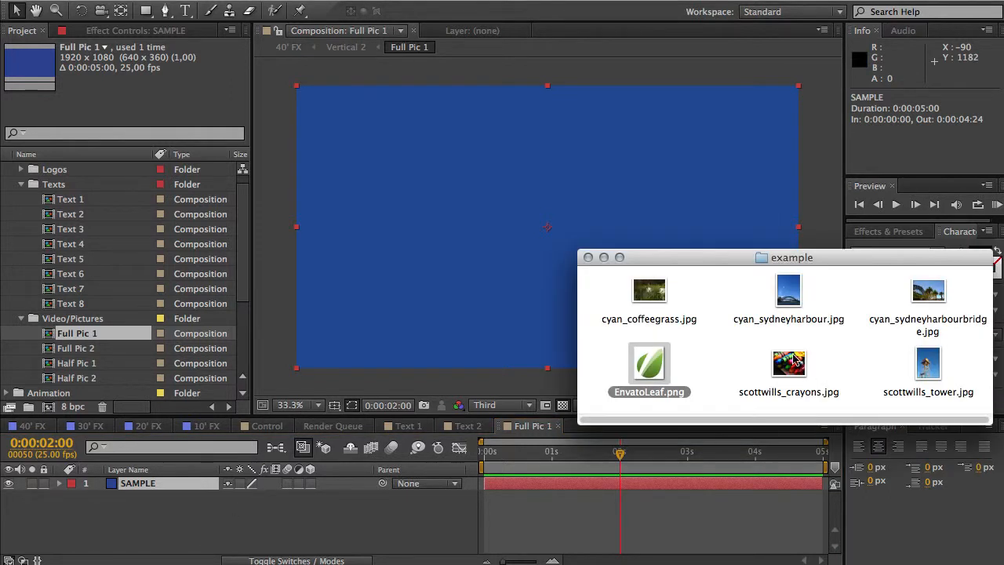
pyautogui.click(936, 308)
pyautogui.moveTo(931, 308); pyautogui.dragTo(26, 345)
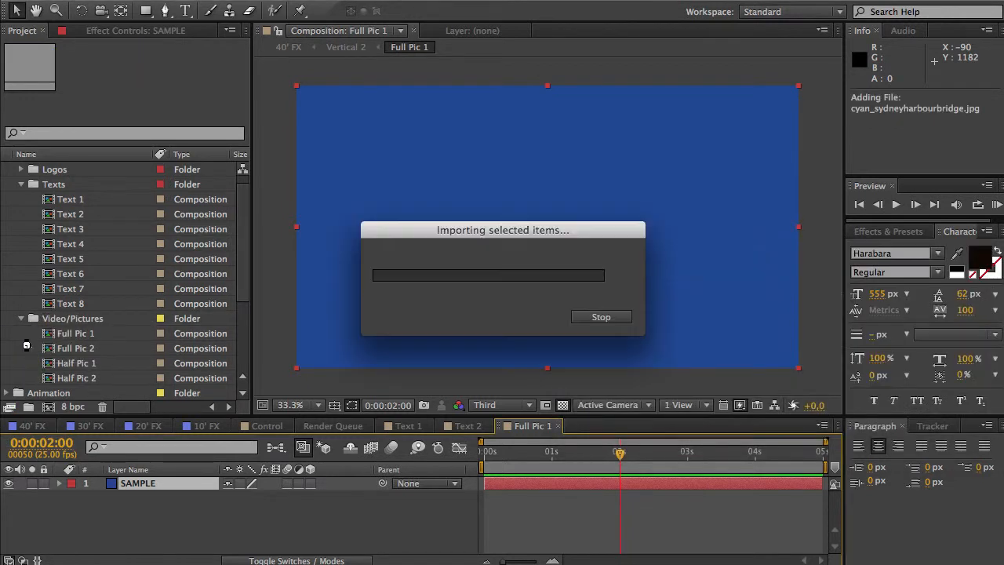
pyautogui.moveTo(68, 401); pyautogui.dragTo(119, 487)
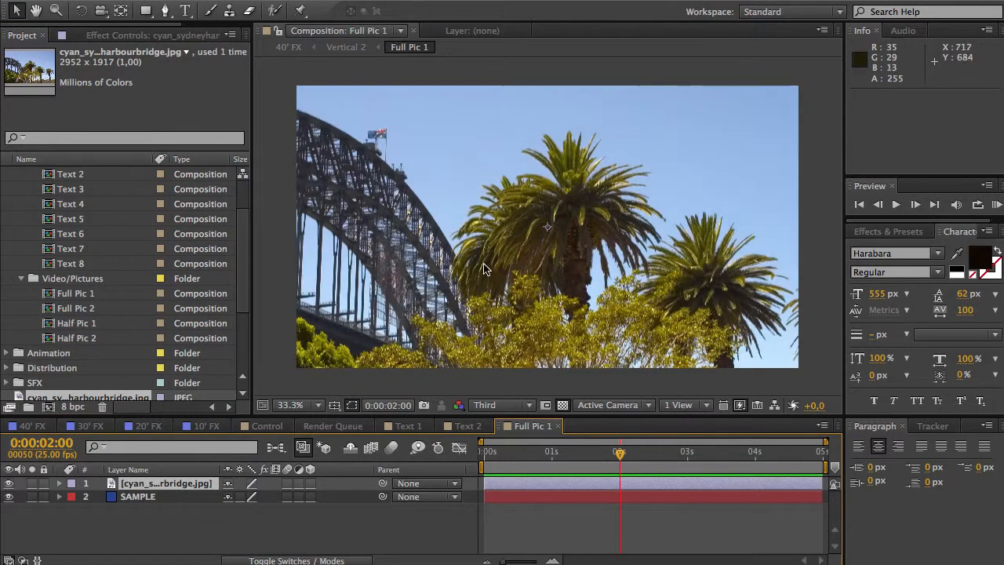
# Scale the harbour bridge picture layer to 77% and reposition it to about 1077, 591 in Full Pic 1.
pyautogui.click(196, 483)
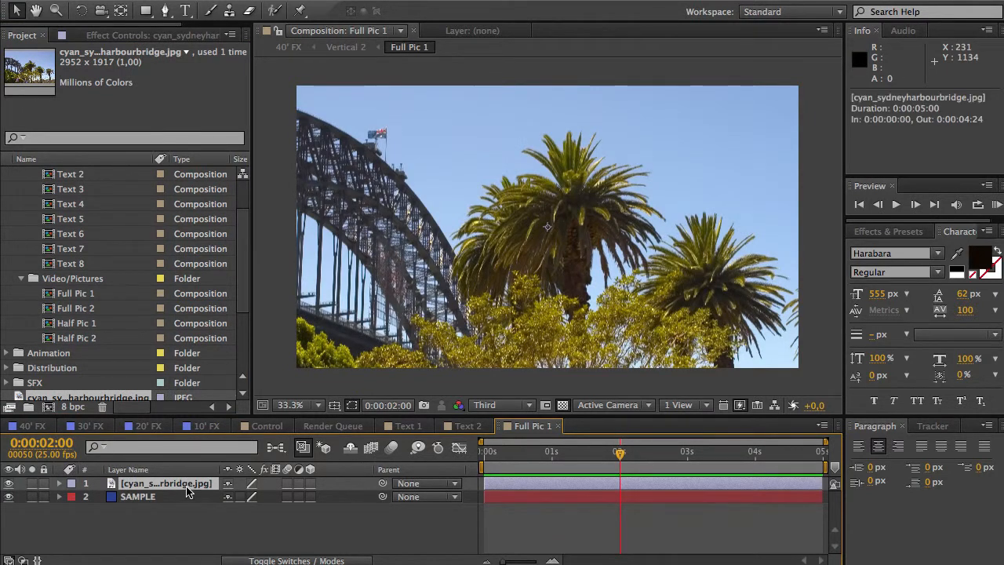
pyautogui.press('s')
pyautogui.moveTo(237, 497)
pyautogui.mouseDown()
pyautogui.moveTo(208, 499)
pyautogui.moveTo(220, 499)
pyautogui.mouseUp()
pyautogui.moveTo(502, 281); pyautogui.dragTo(534, 295)
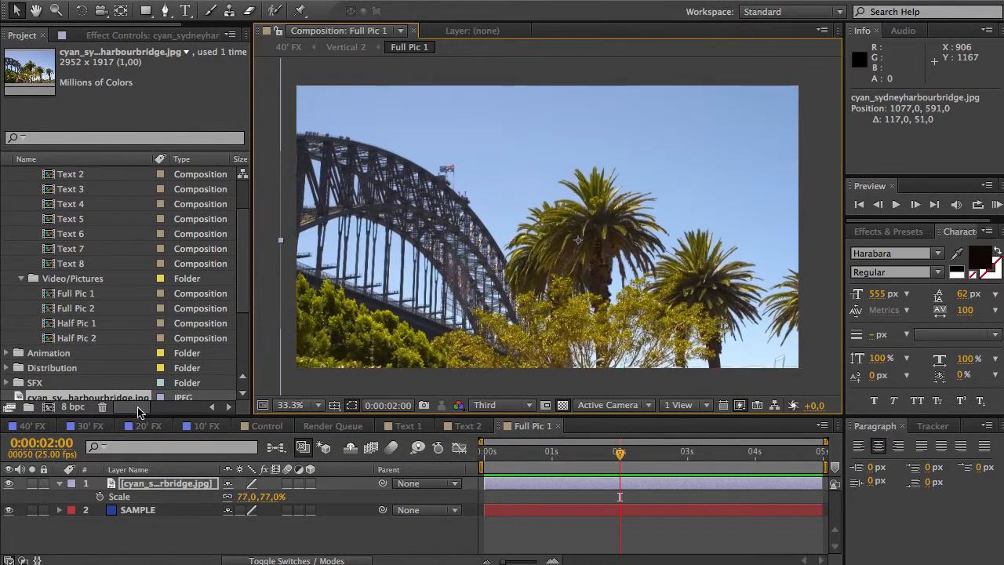
# Check the harbour bridge picture between the planks in 40' FX and scrub onward to 0:00:08:11.
pyautogui.click(36, 427)
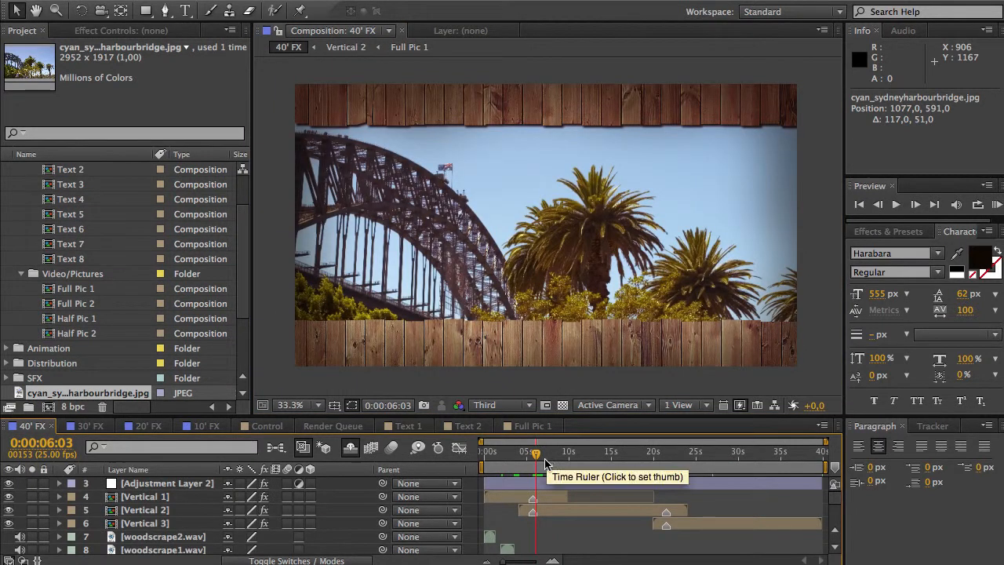
pyautogui.moveTo(537, 459)
pyautogui.mouseDown()
pyautogui.moveTo(517, 461)
pyautogui.moveTo(537, 459)
pyautogui.mouseUp()
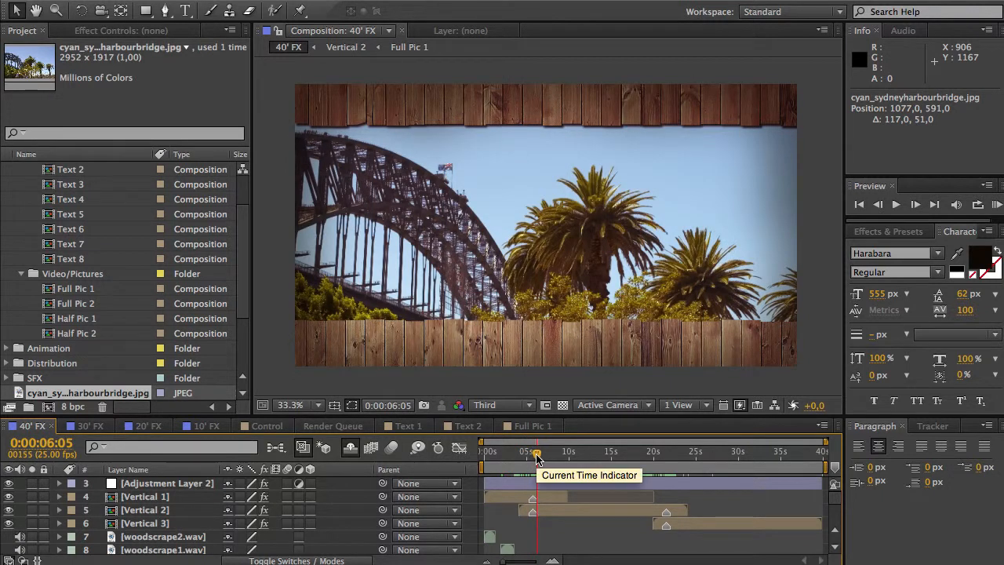
pyautogui.moveTo(538, 455); pyautogui.dragTo(559, 458)
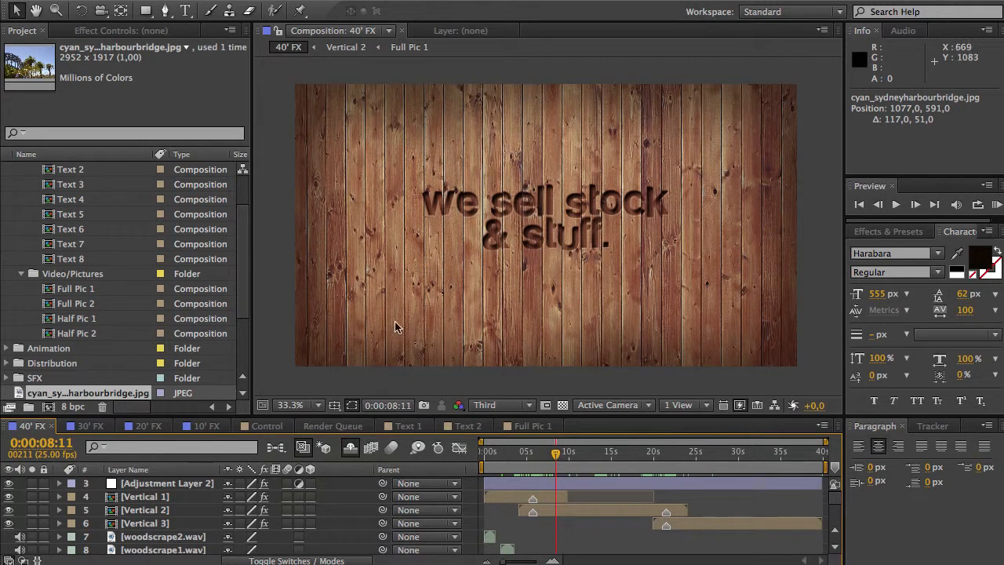
# In the Text 3 composition, set the "we sell stock & stuff." layer to Arial, 264 px, with 238 px leading.
pyautogui.click(89, 188)
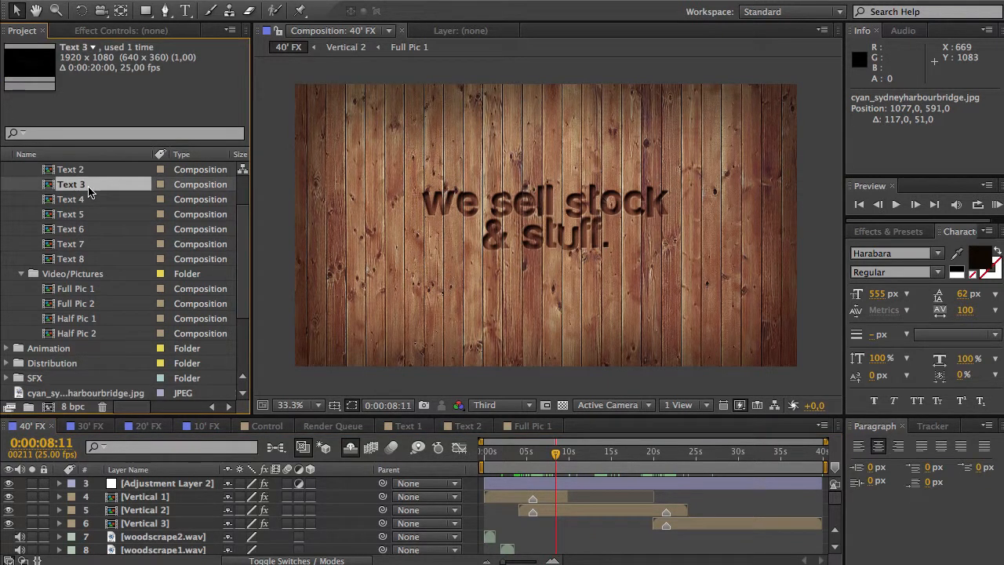
pyautogui.doubleClick(121, 194)
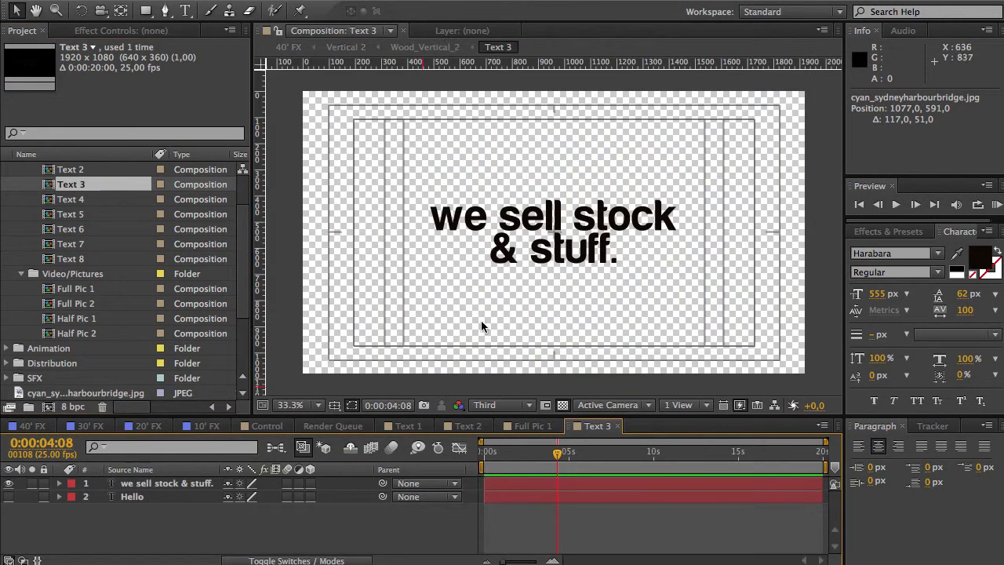
pyautogui.click(130, 485)
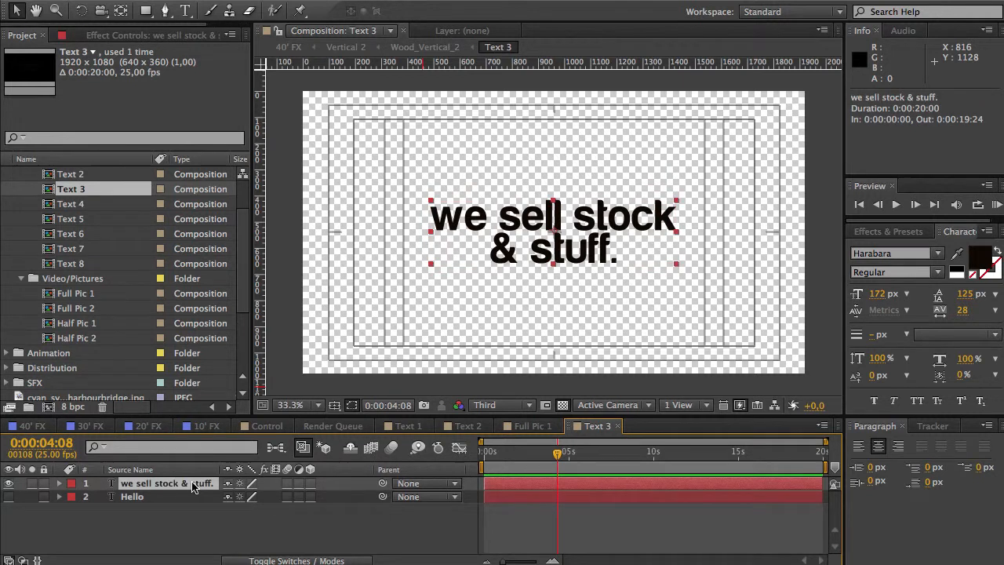
pyautogui.click(902, 253)
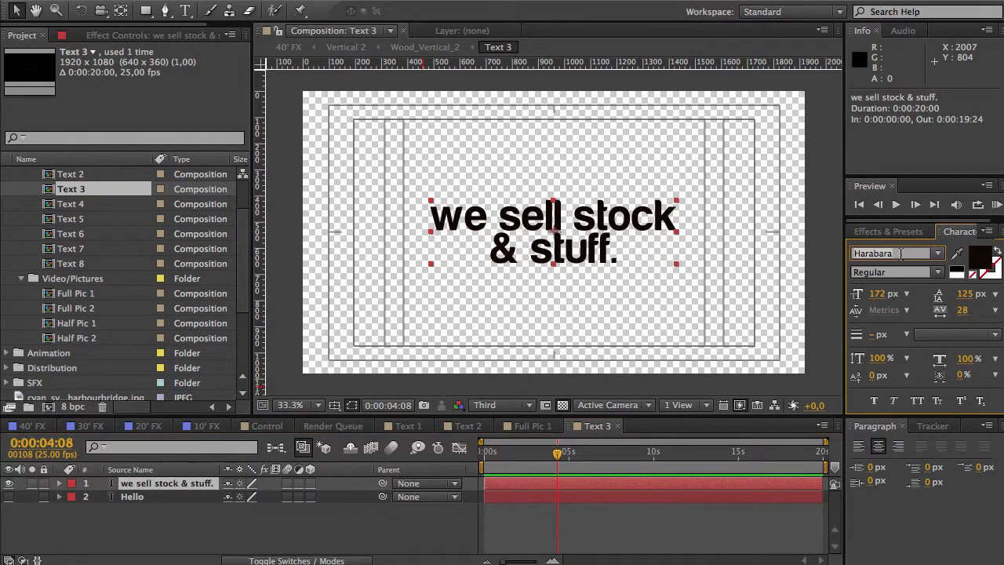
pyautogui.write('Arial')
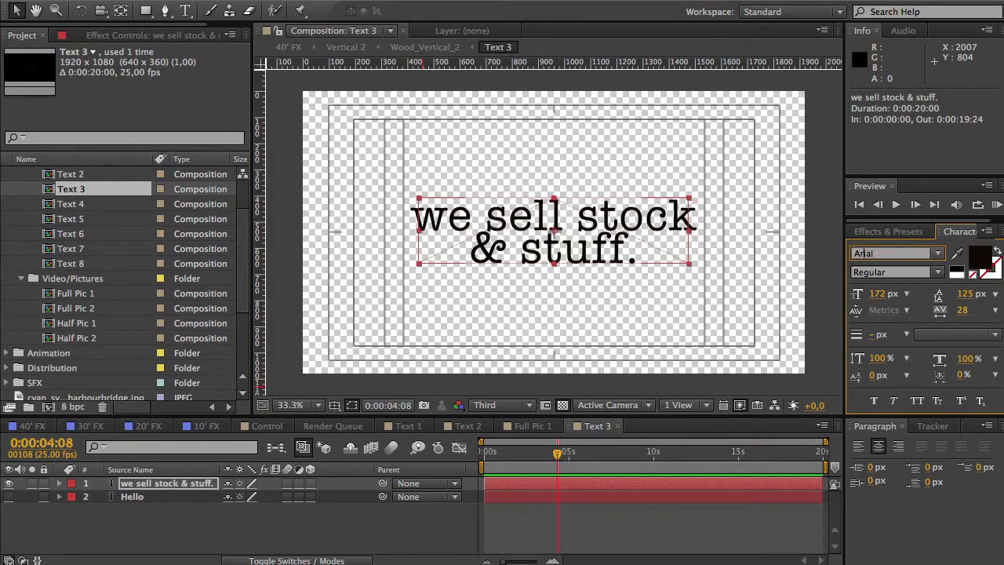
pyautogui.moveTo(879, 294); pyautogui.dragTo(1000, 295)
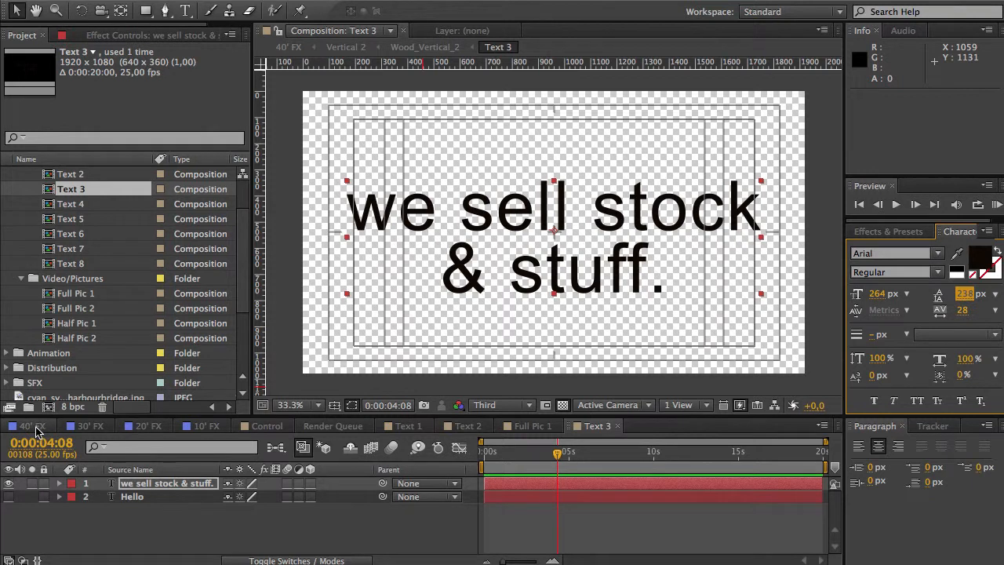
# Check the enlarged Arial text in 40' FX and scrub onward to the "like these" section at 0:00:11:10.
pyautogui.click(31, 426)
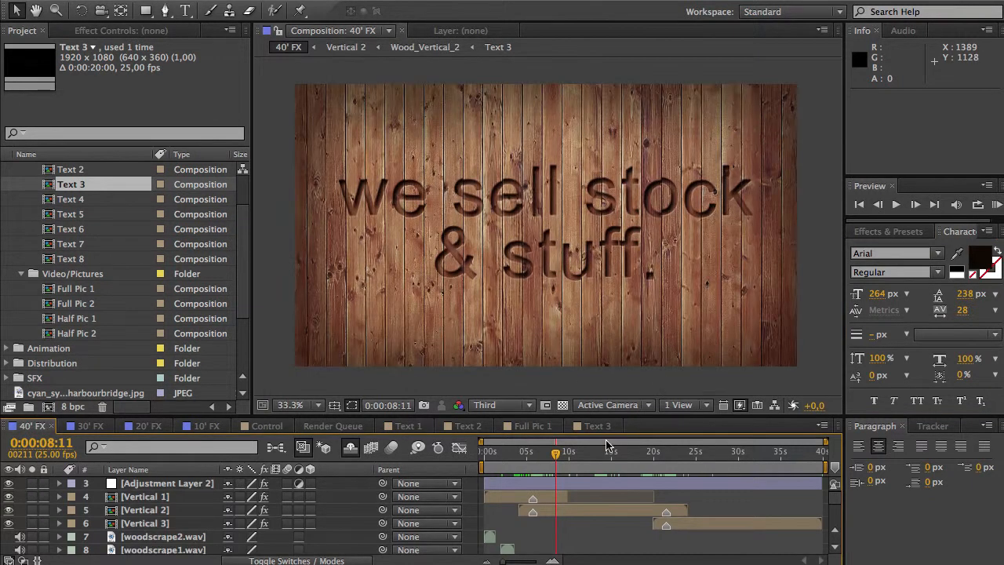
pyautogui.moveTo(557, 461); pyautogui.dragTo(583, 467)
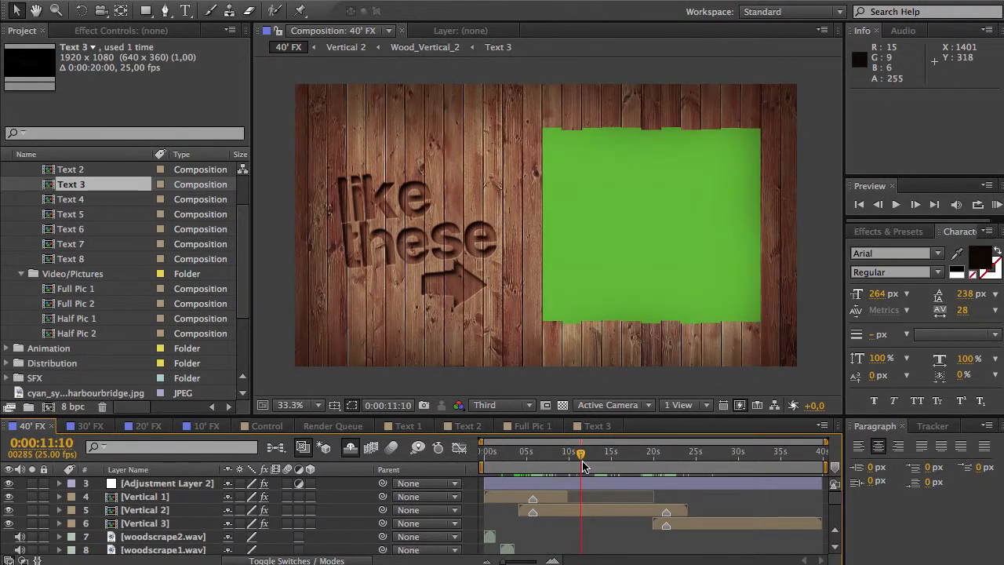
pyautogui.press(',')
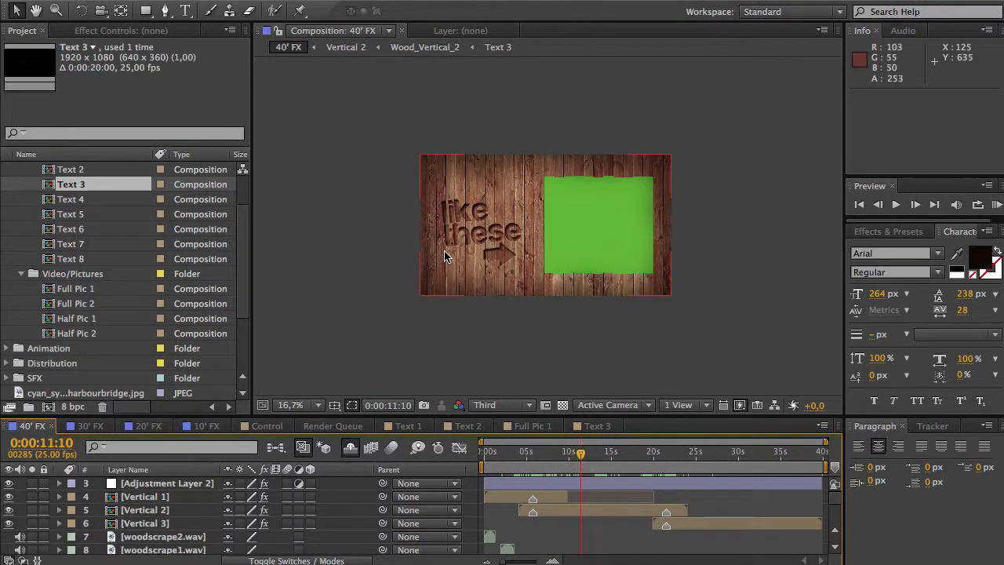
pyautogui.scroll(4, 445, 253)
pyautogui.scroll(-5, 445, 253)
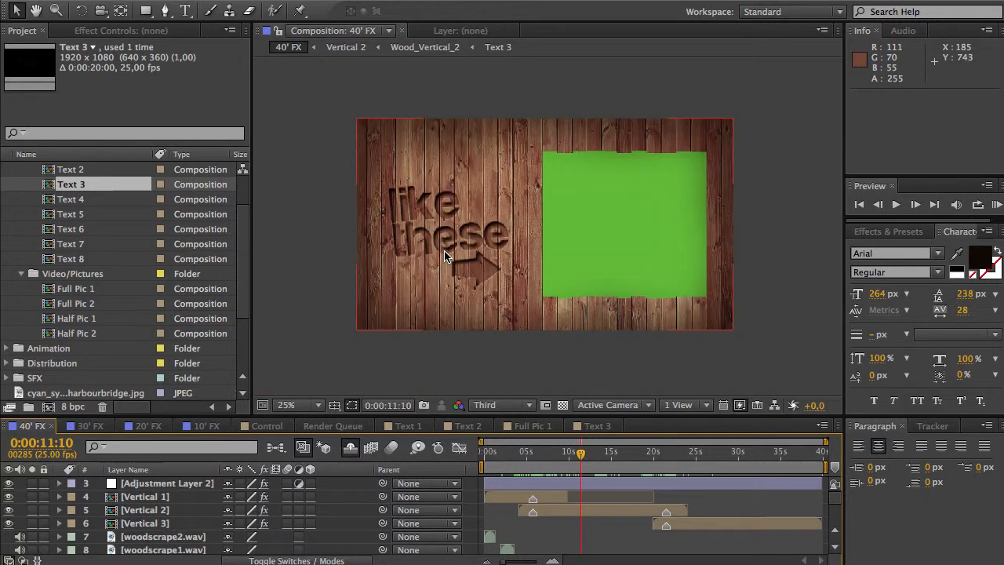
pyautogui.scroll(4, 445, 252)
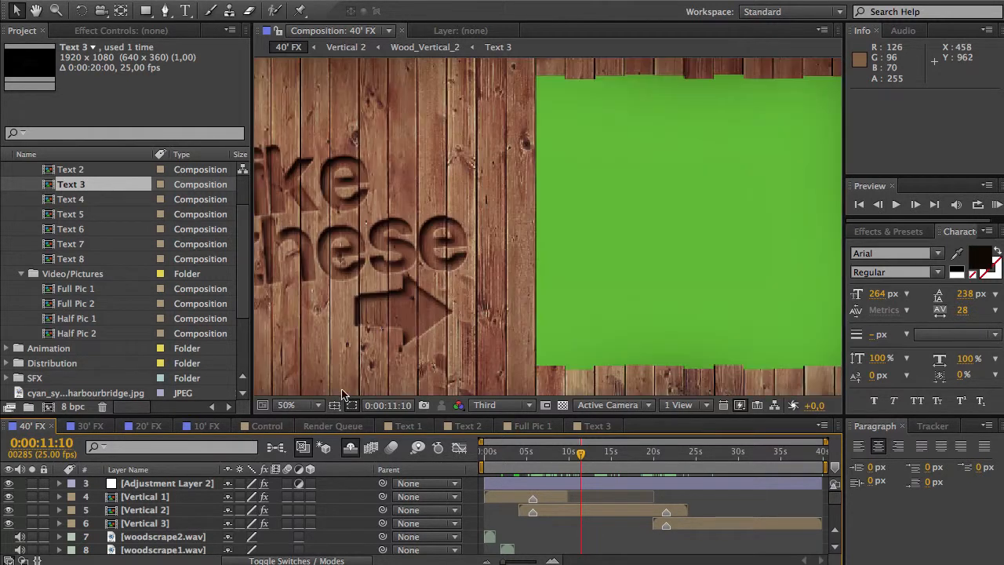
pyautogui.click(310, 408)
pyautogui.click(312, 534)
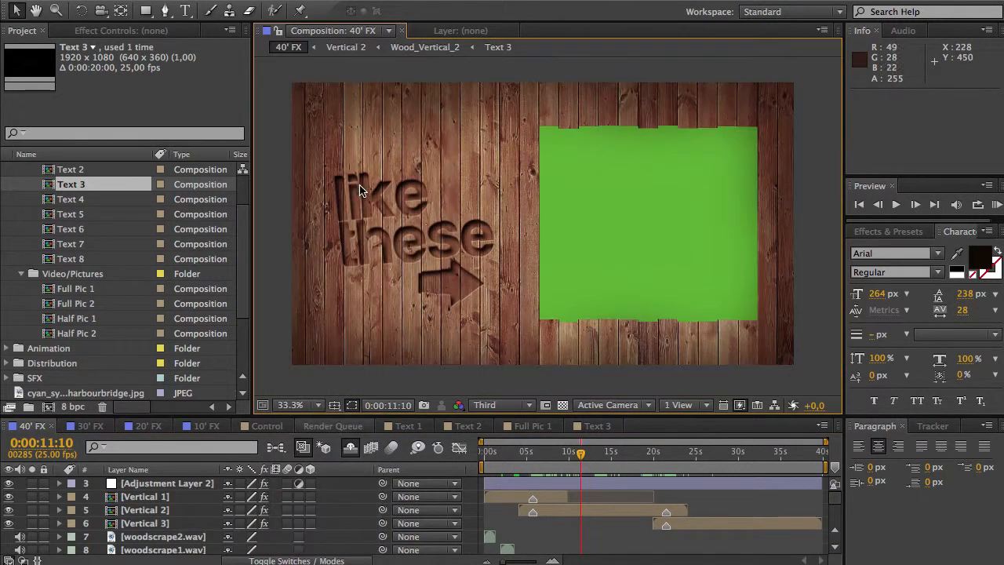
# Open the Text 4 composition, examine its text and arrow shape layers, and compare them with 40' FX.
pyautogui.click(83, 202)
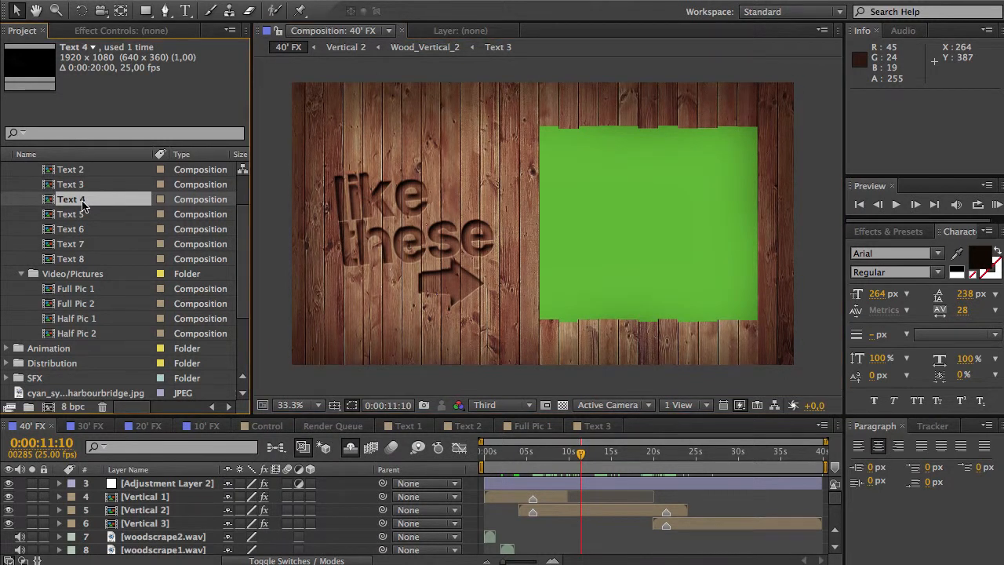
pyautogui.doubleClick(84, 200)
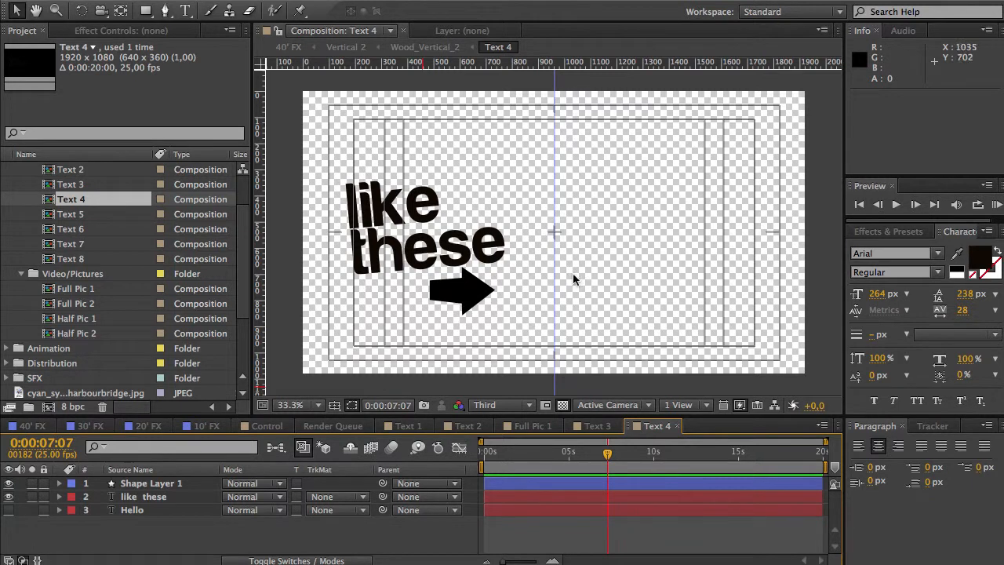
pyautogui.click(409, 257)
pyautogui.click(466, 292)
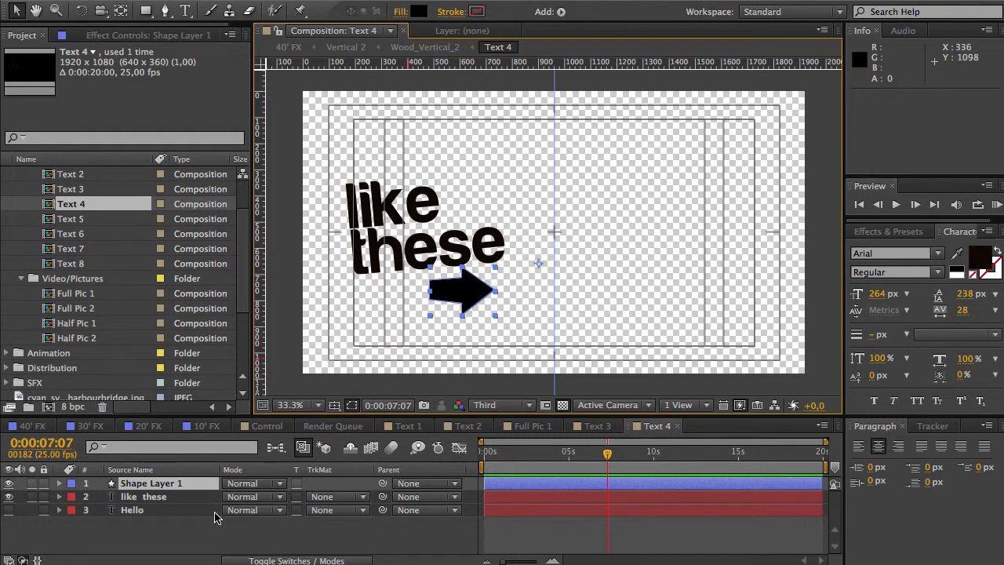
pyautogui.click(191, 533)
pyautogui.click(464, 301)
pyautogui.click(32, 428)
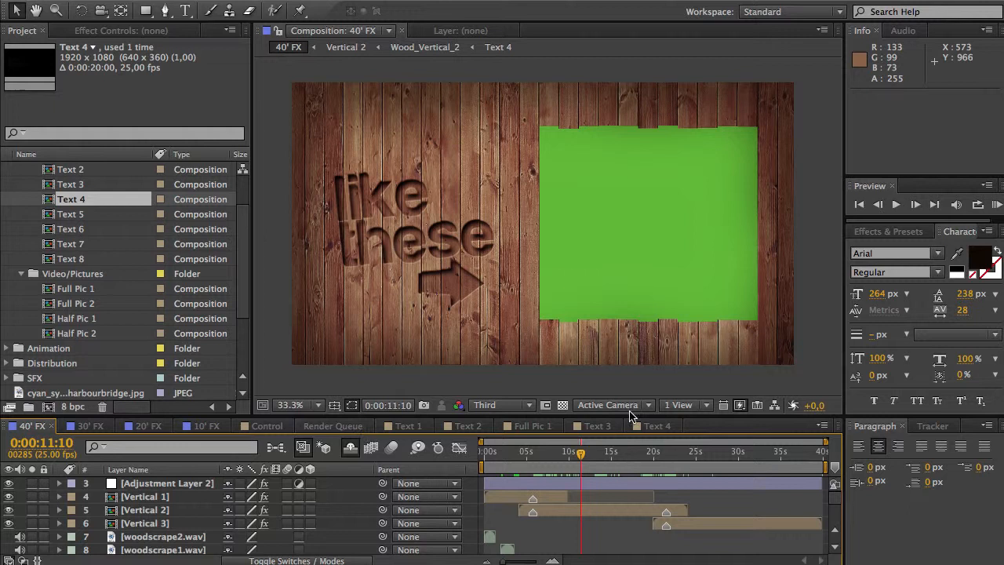
# Recolor the arrow shape in Text 4 with the red fill E72A2A and check it in 40' FX.
pyautogui.click(651, 428)
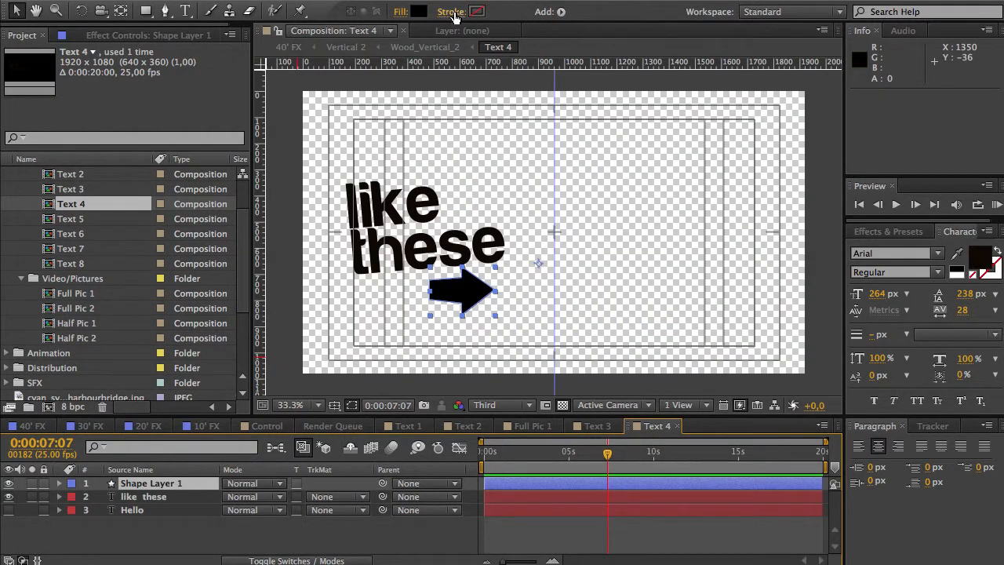
pyautogui.click(728, 376)
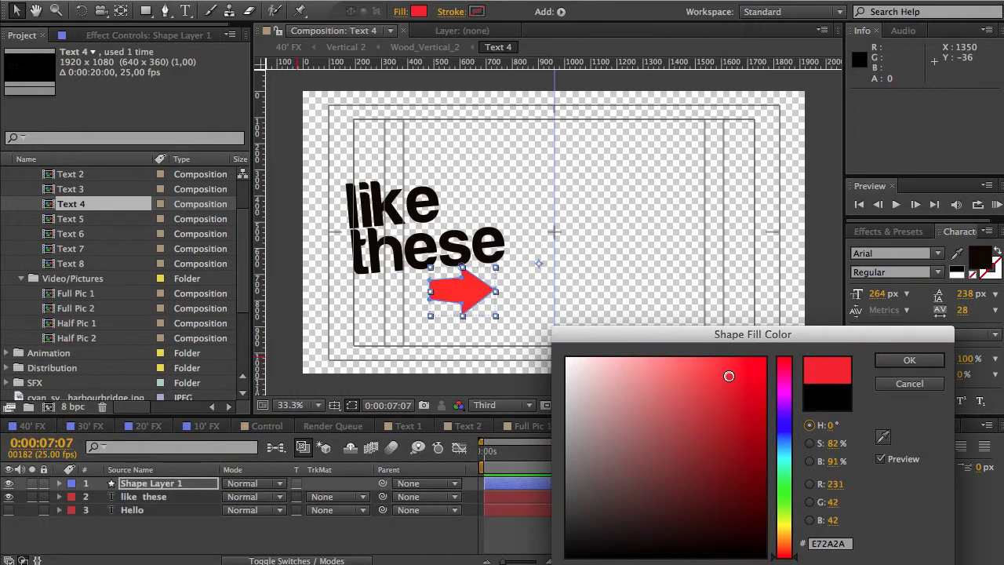
pyautogui.press('Return')
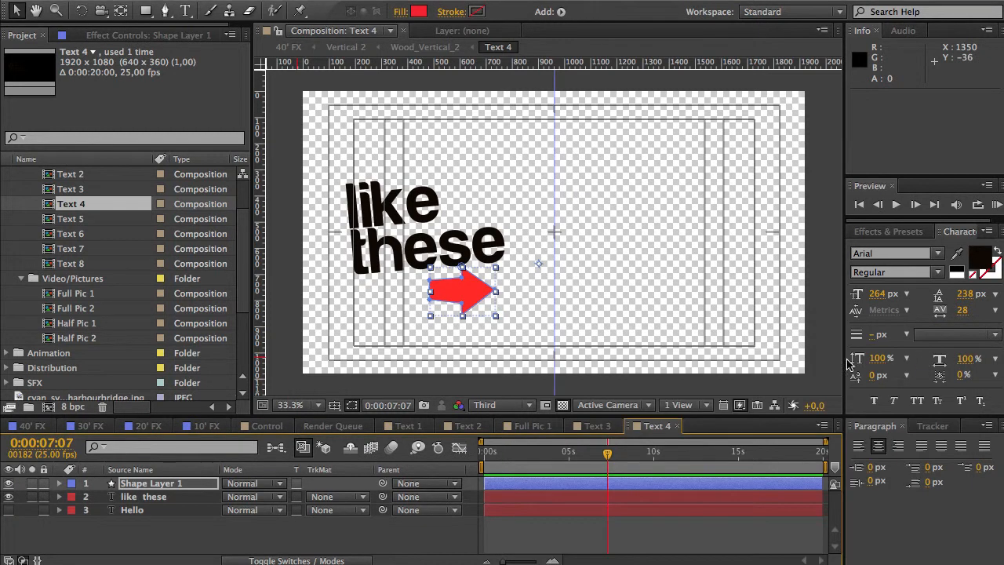
pyautogui.click(24, 426)
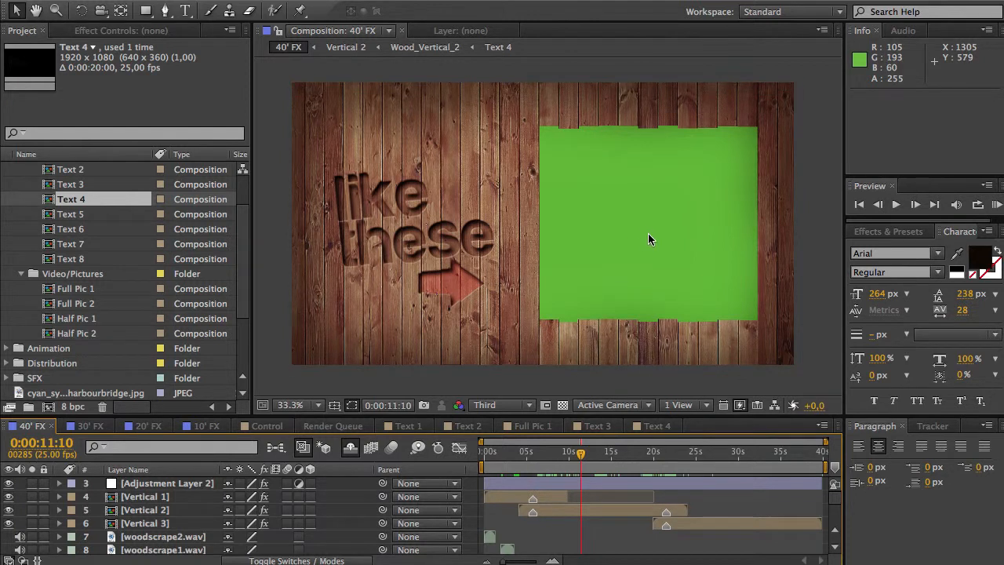
# Find the Half Pic 1 composition in the Placeholders' Video/Pictures folder and open it.
pyautogui.click(85, 322)
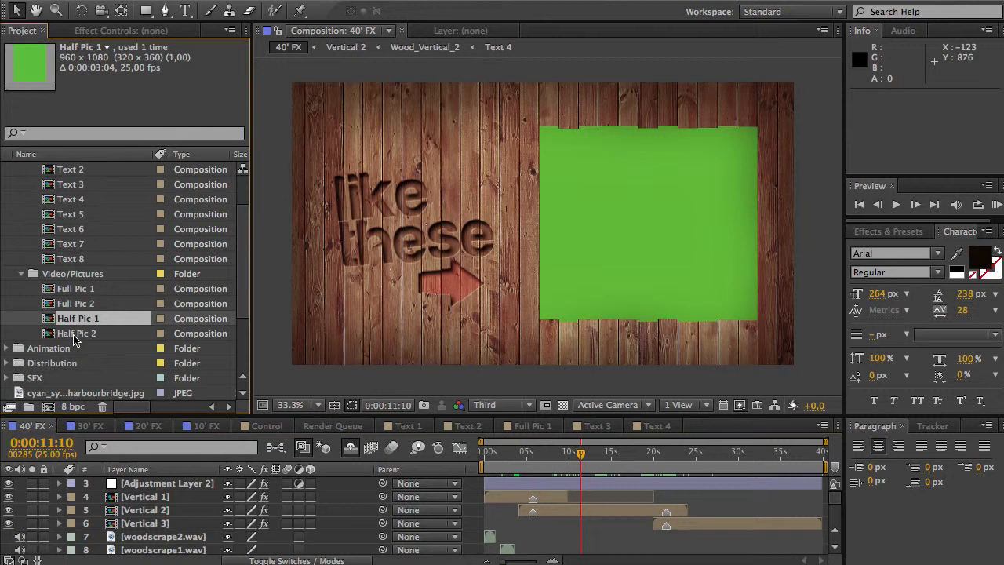
pyautogui.click(65, 276)
pyautogui.scroll(3, 78, 284)
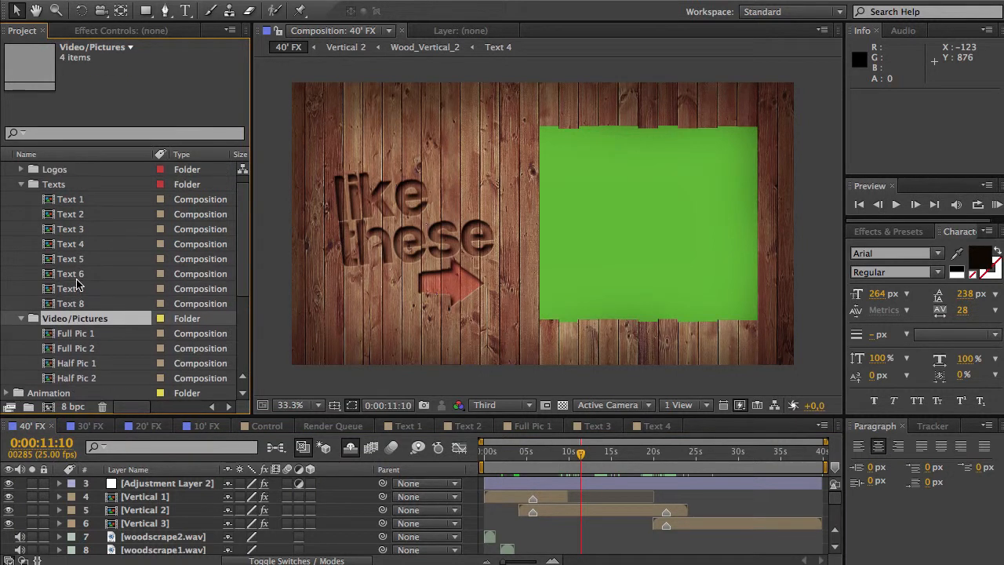
pyautogui.click(63, 174)
pyautogui.scroll(-2, 77, 261)
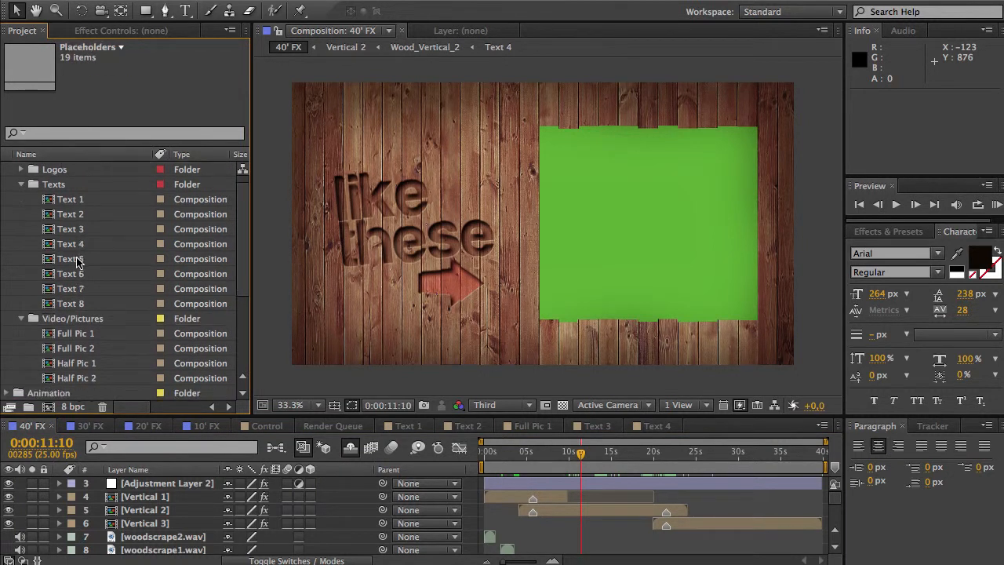
pyautogui.doubleClick(89, 320)
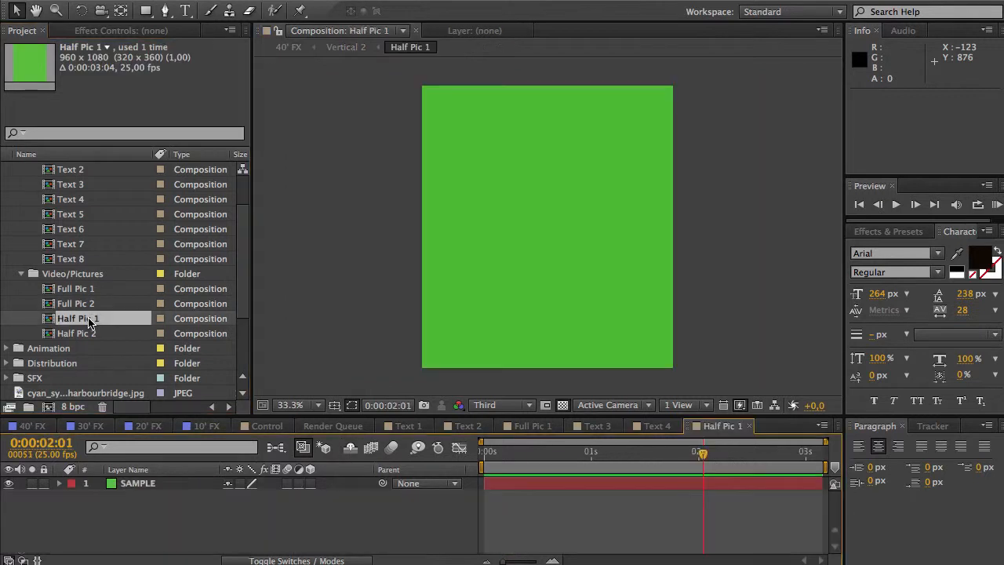
# Import scottwills_tower.jpg from the example folder and place it above the SAMPLE layer in Half Pic 1.
pyautogui.click(772, 563)
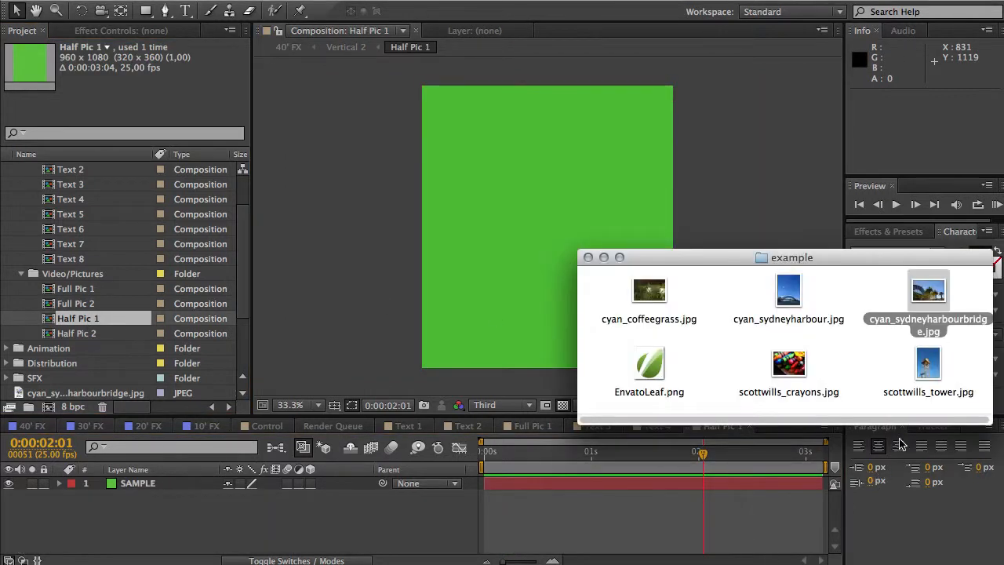
pyautogui.moveTo(928, 365); pyautogui.dragTo(138, 385)
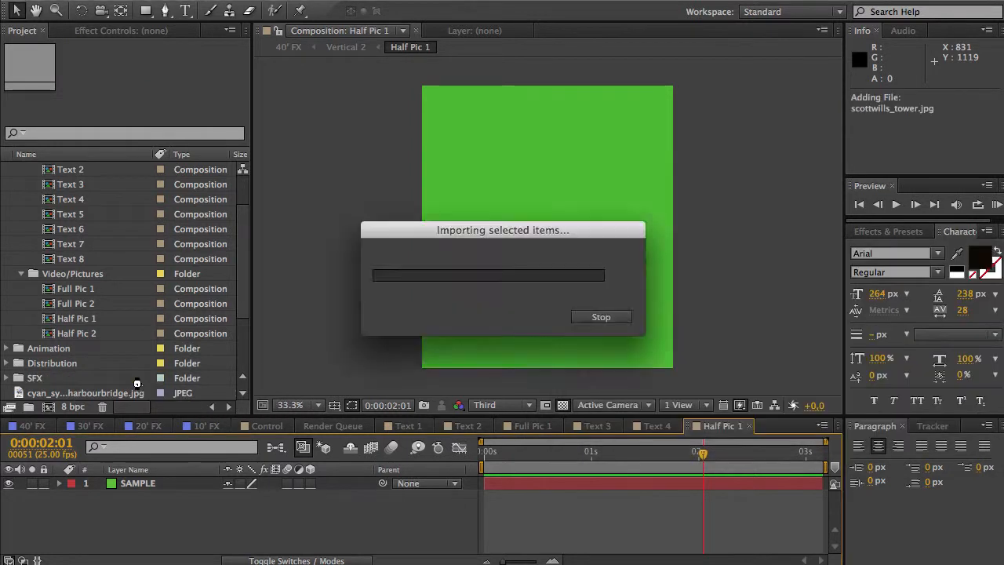
pyautogui.scroll(-3, 57, 338)
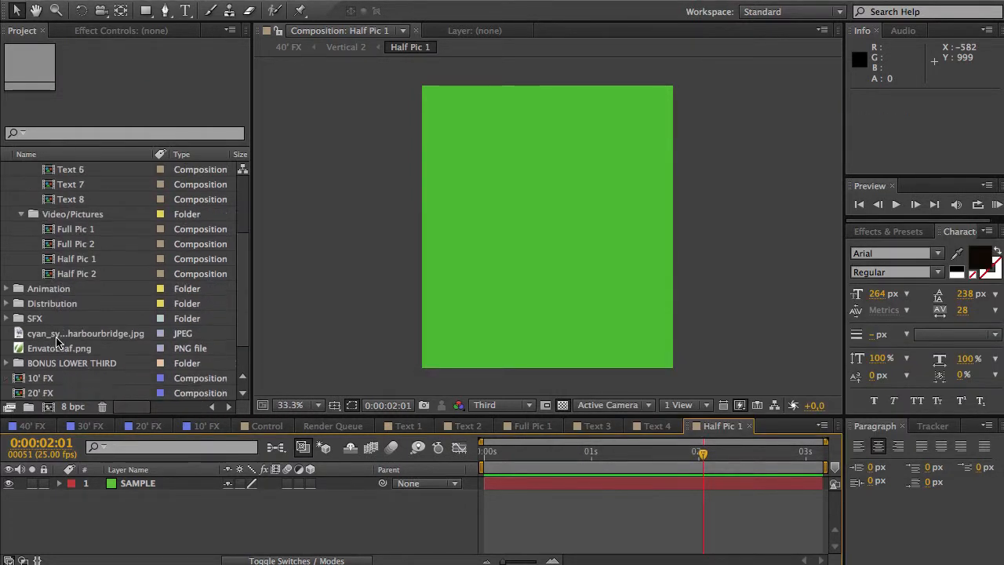
pyautogui.click(6, 333)
pyautogui.scroll(-1, 23, 332)
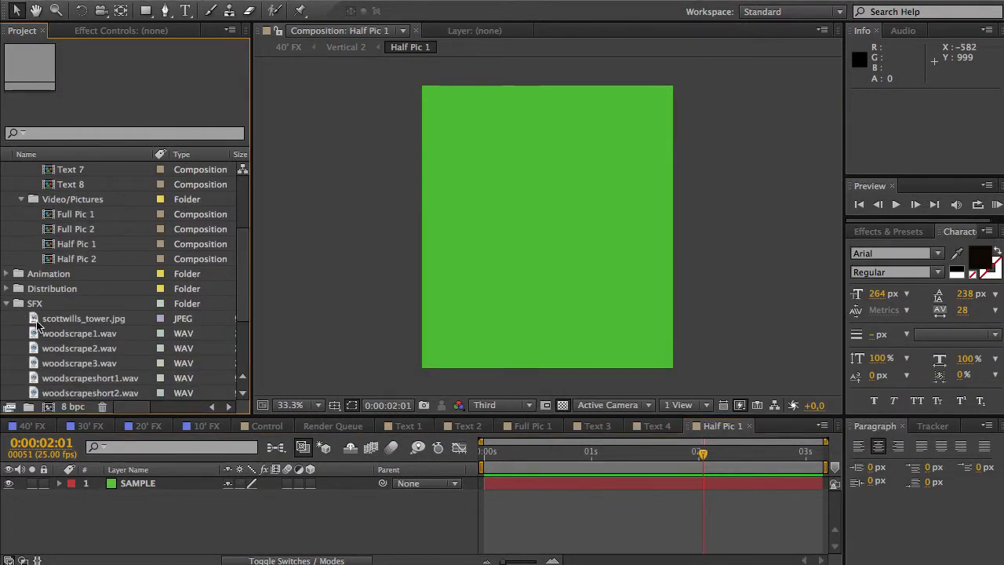
pyautogui.moveTo(56, 322); pyautogui.dragTo(62, 215)
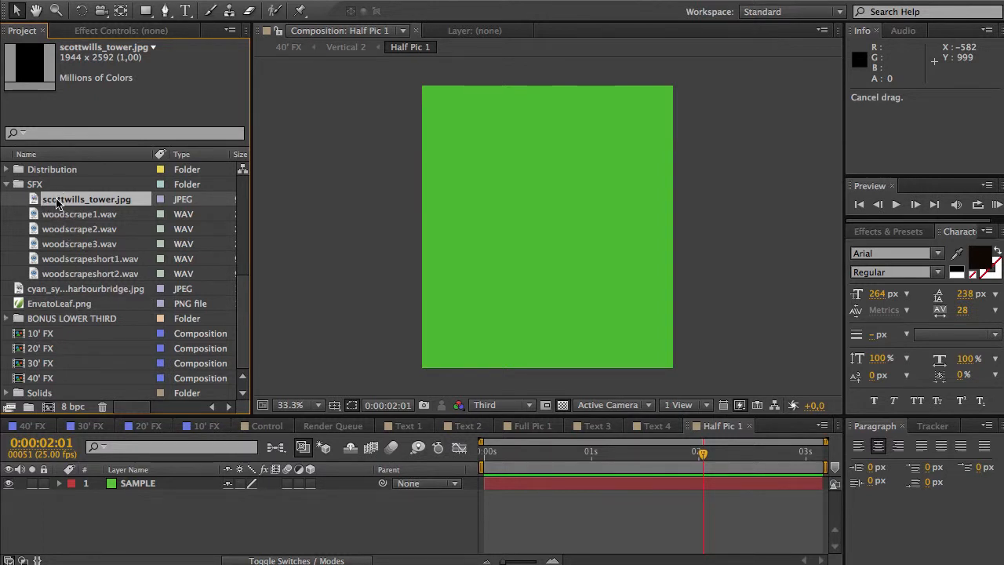
pyautogui.moveTo(57, 203); pyautogui.dragTo(551, 283)
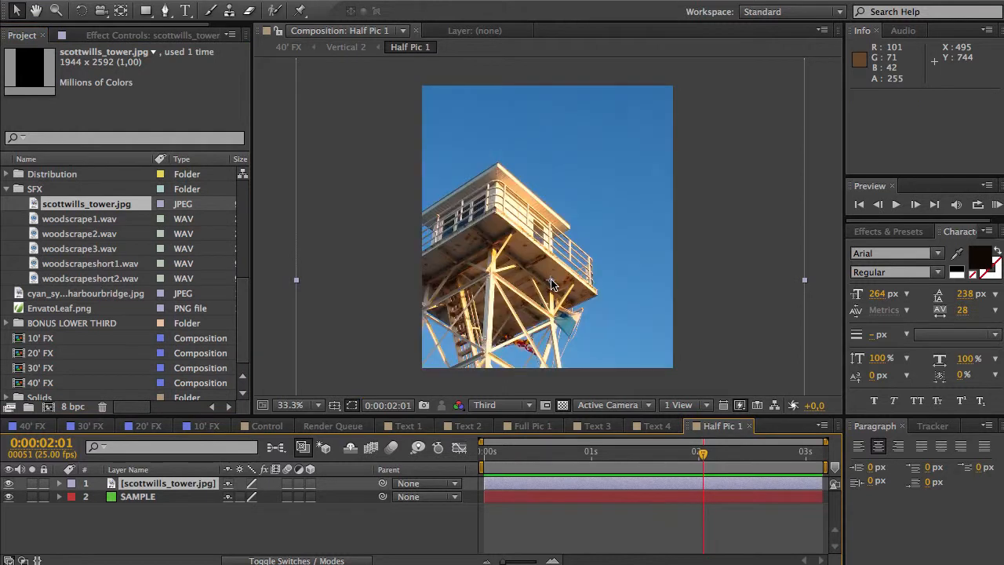
# Scale the tower picture layer to 56% and reposition it to about 504, 519 in Half Pic 1.
pyautogui.press('s')
pyautogui.moveTo(269, 493); pyautogui.dragTo(245, 506)
pyautogui.moveTo(624, 294); pyautogui.dragTo(628, 232)
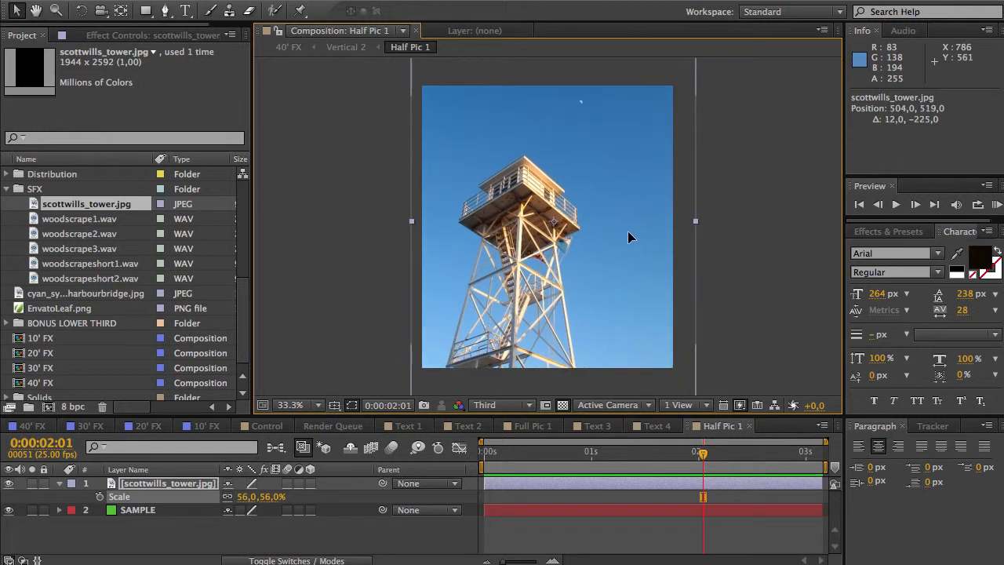
# Compare the tower picture in 40' FX with Half Pic 1, and scrub 40' FX onward to 0:00:13:06.
pyautogui.click(31, 425)
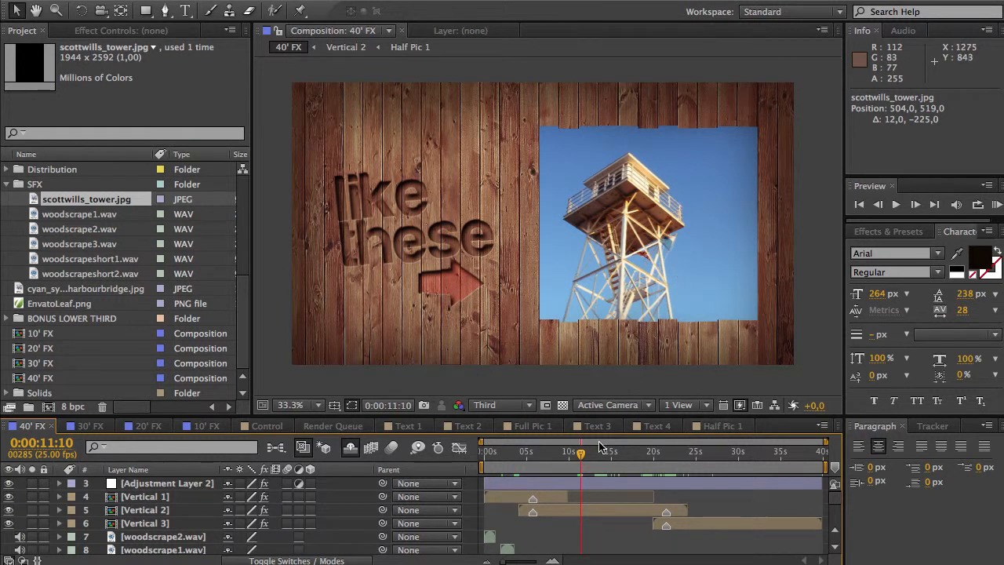
pyautogui.click(725, 424)
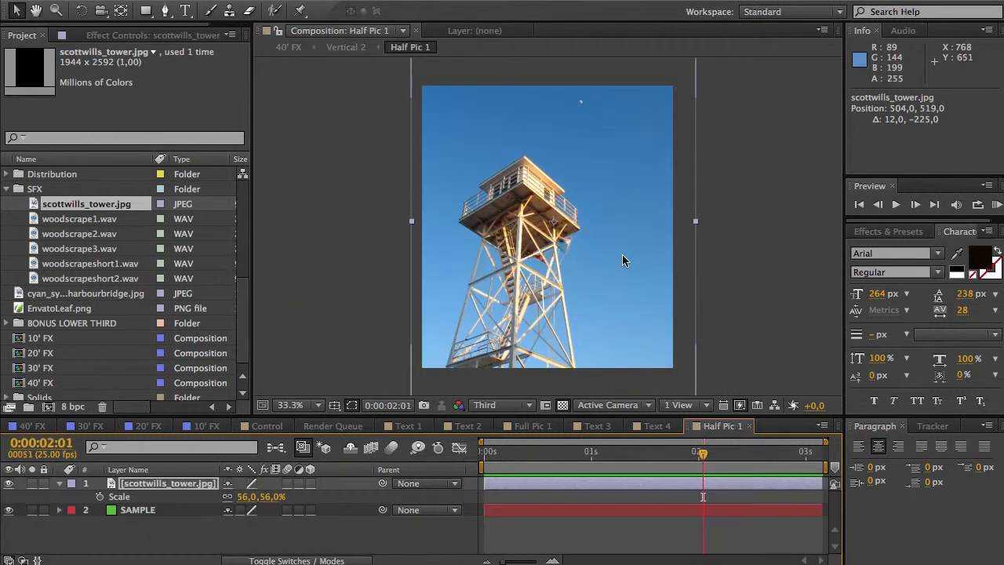
pyautogui.click(40, 425)
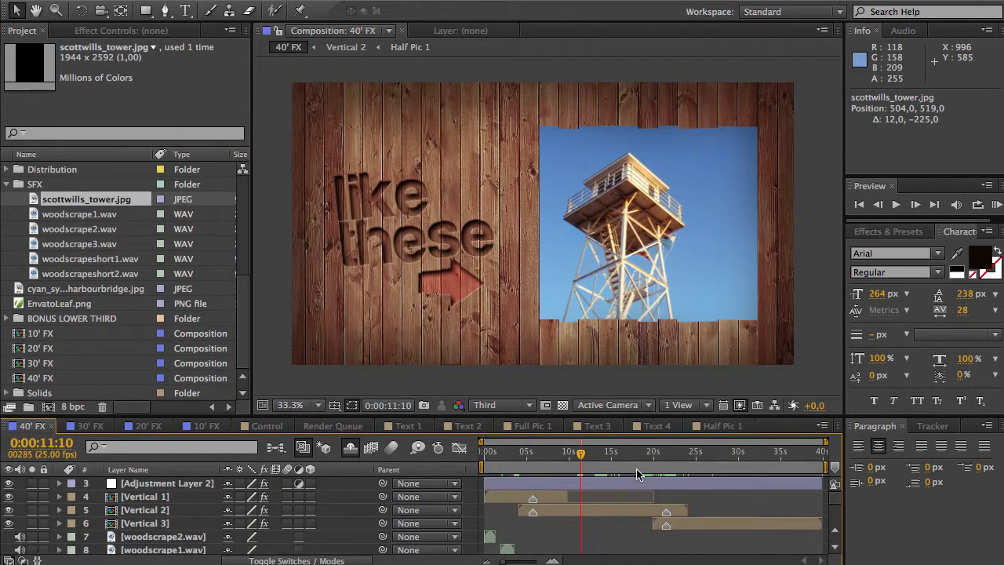
pyautogui.moveTo(580, 462); pyautogui.dragTo(596, 461)
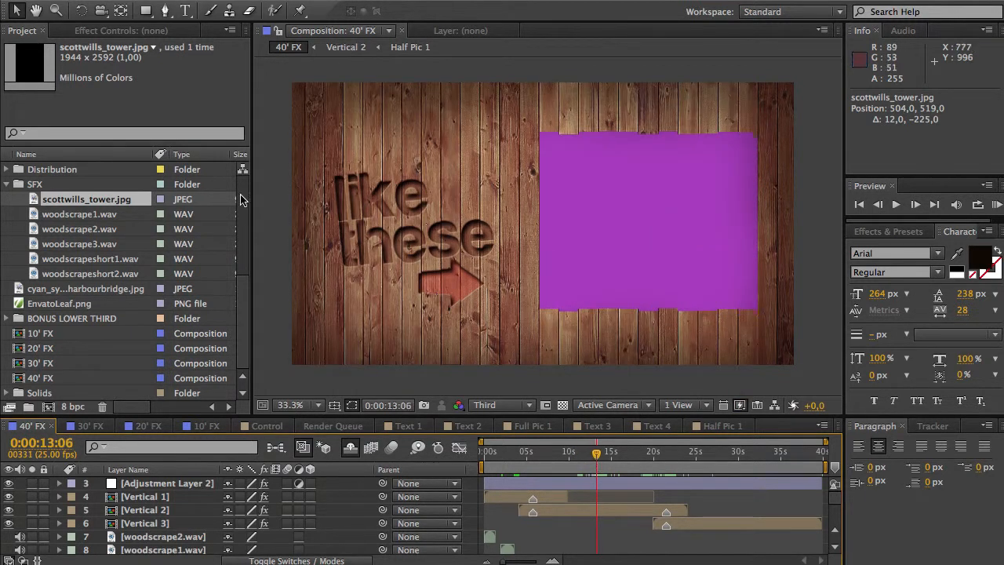
# Find the Half Pic 2 composition in the Placeholders' Video/Pictures folder and open it.
pyautogui.scroll(8, 112, 289)
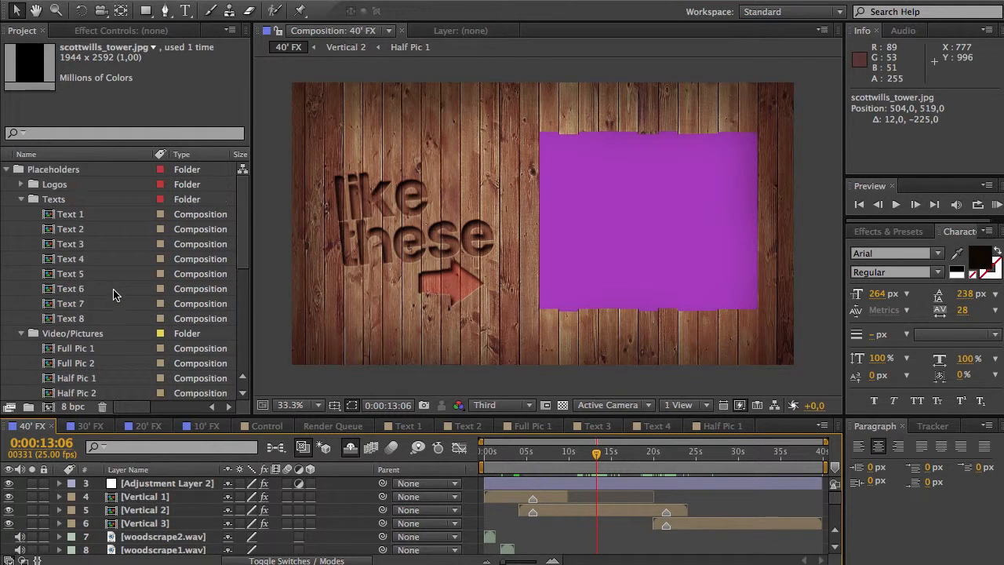
pyautogui.click(89, 392)
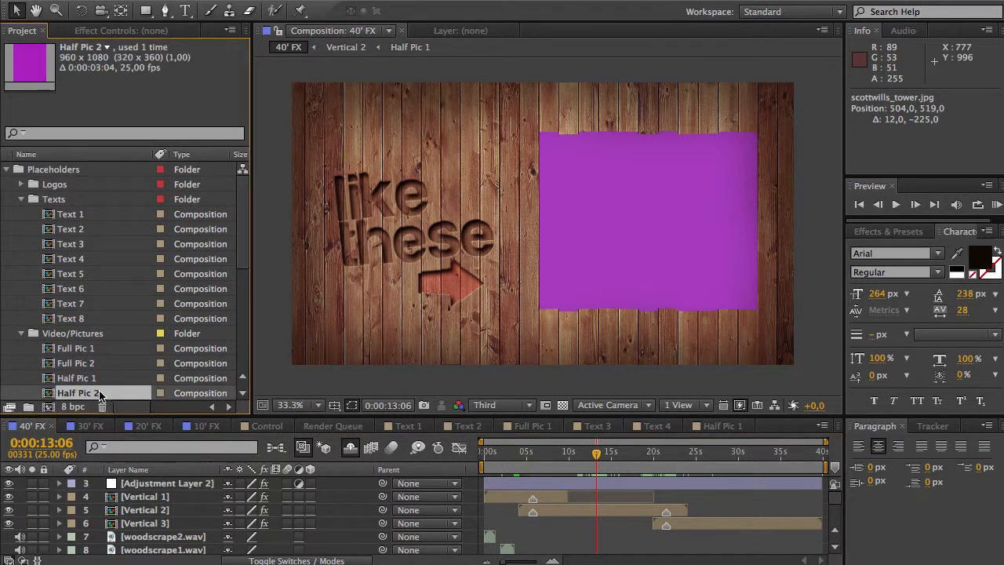
pyautogui.doubleClick(99, 393)
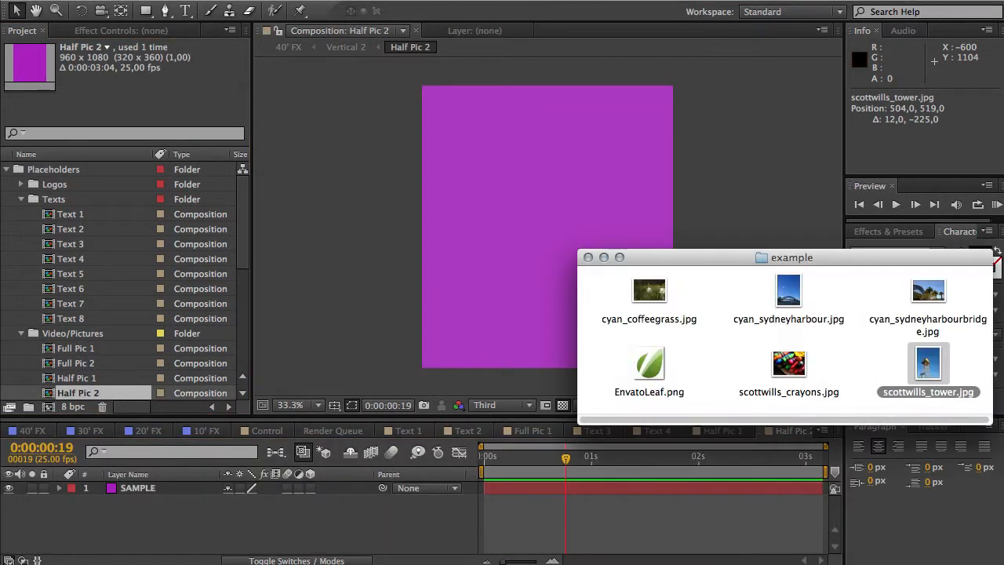
# Import scottwills_crayons.jpg from the example folder and place it above the SAMPLE layer in Half Pic 2.
pyautogui.click(799, 360)
pyautogui.moveTo(797, 375); pyautogui.dragTo(22, 314)
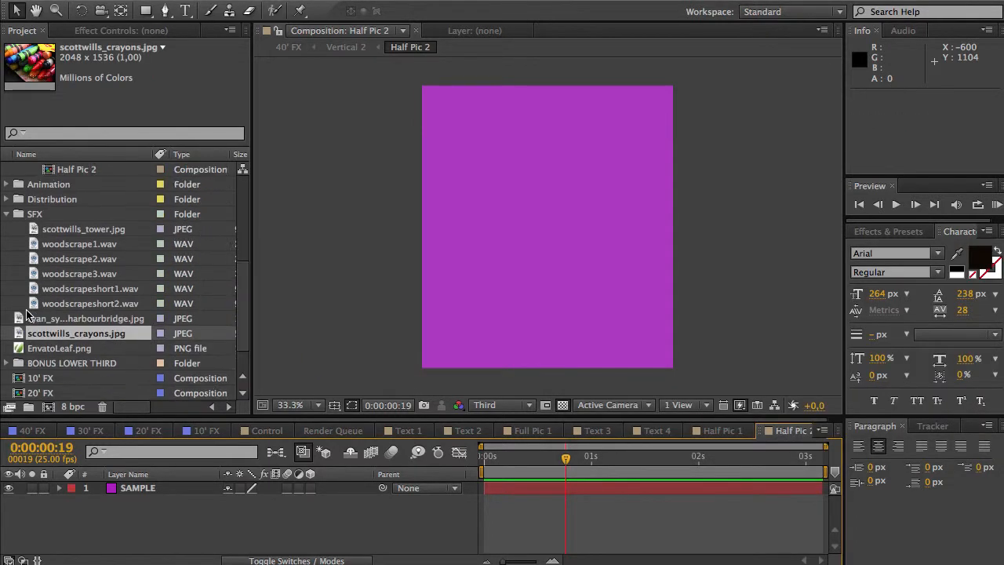
pyautogui.moveTo(86, 294); pyautogui.dragTo(145, 486)
pyautogui.click(143, 502)
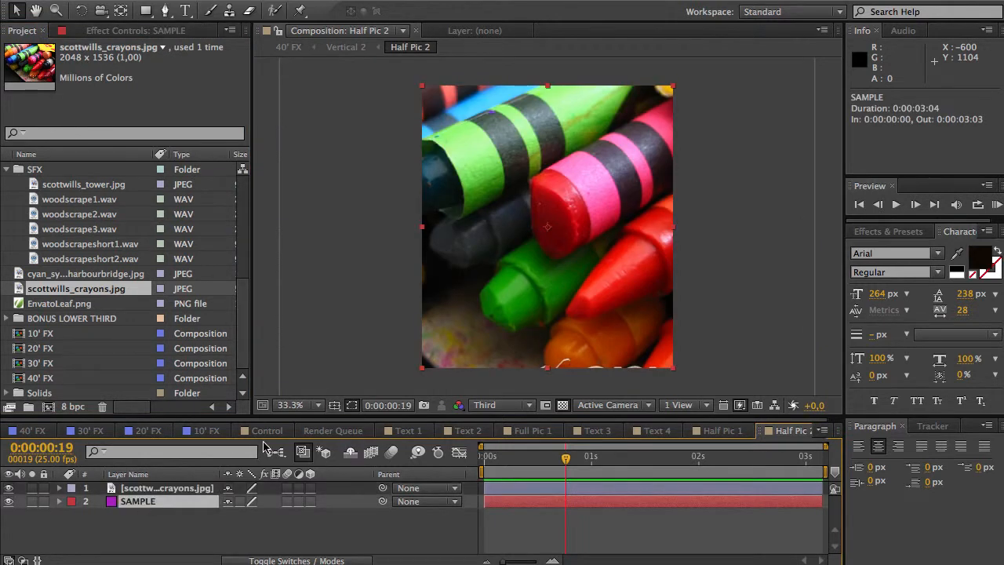
# Scale the crayons picture layer to 71% and reposition it to about 501, 543 in Half Pic 2.
pyautogui.click(140, 490)
pyautogui.press('s')
pyautogui.moveTo(281, 504); pyautogui.dragTo(258, 503)
pyautogui.moveTo(570, 293); pyautogui.dragTo(576, 295)
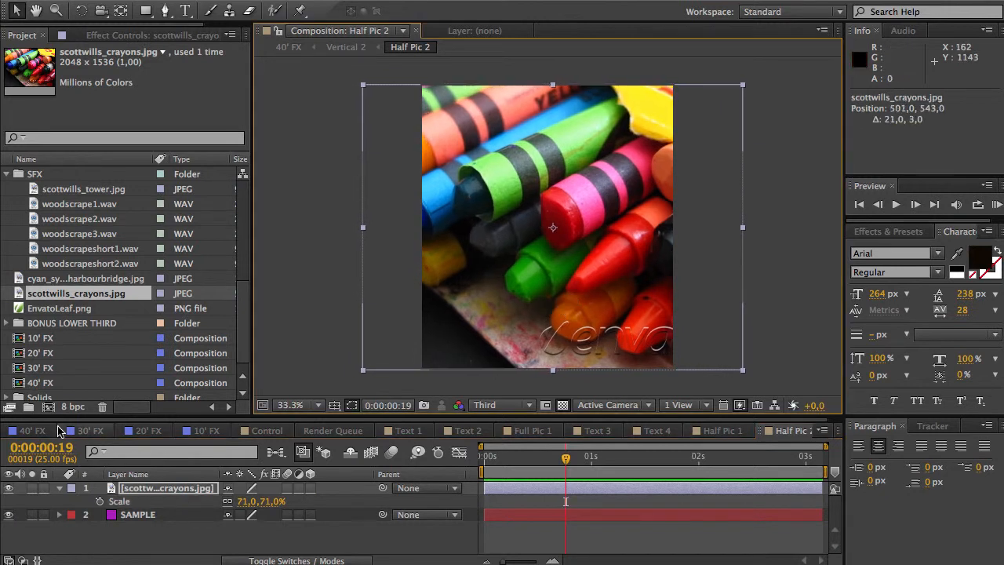
# Check the crayons picture in the 40' FX composition and scrub onward to 0:00:16:03.
pyautogui.click(32, 431)
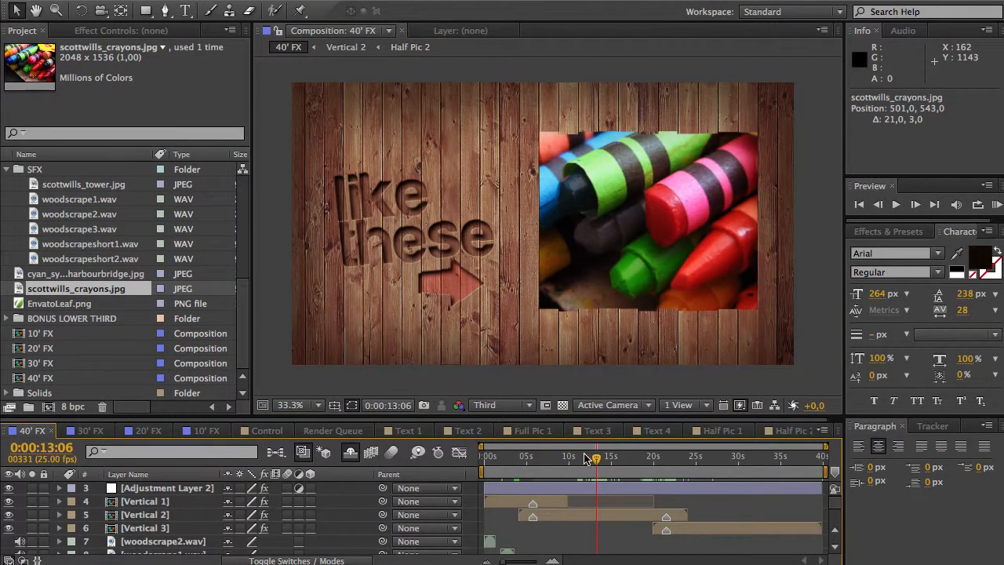
pyautogui.click(584, 457)
pyautogui.moveTo(583, 459); pyautogui.dragTo(620, 463)
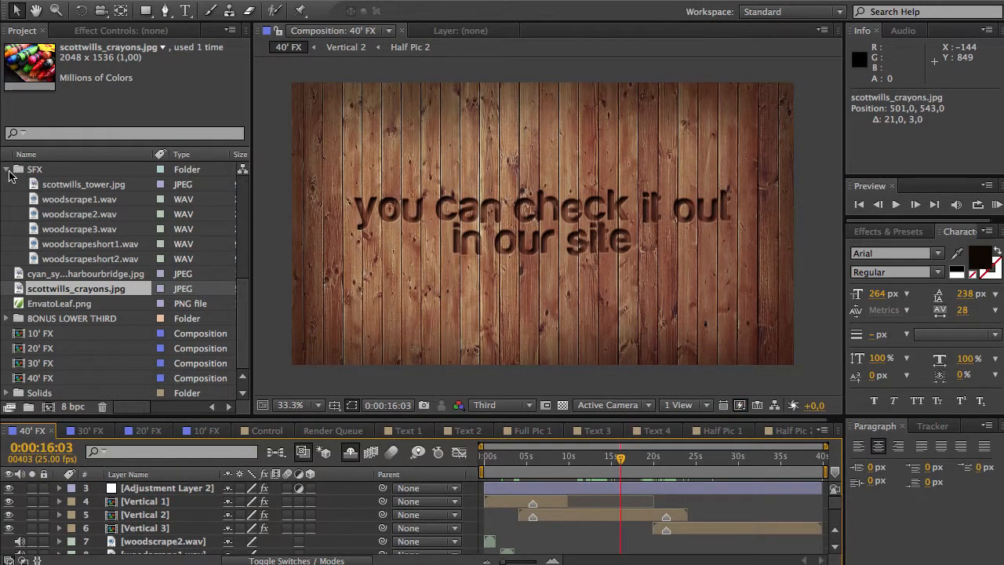
# Collapse the SFX folder and open the Text 5 composition from the Placeholders' Texts folder.
pyautogui.click(6, 170)
pyautogui.scroll(5, 80, 259)
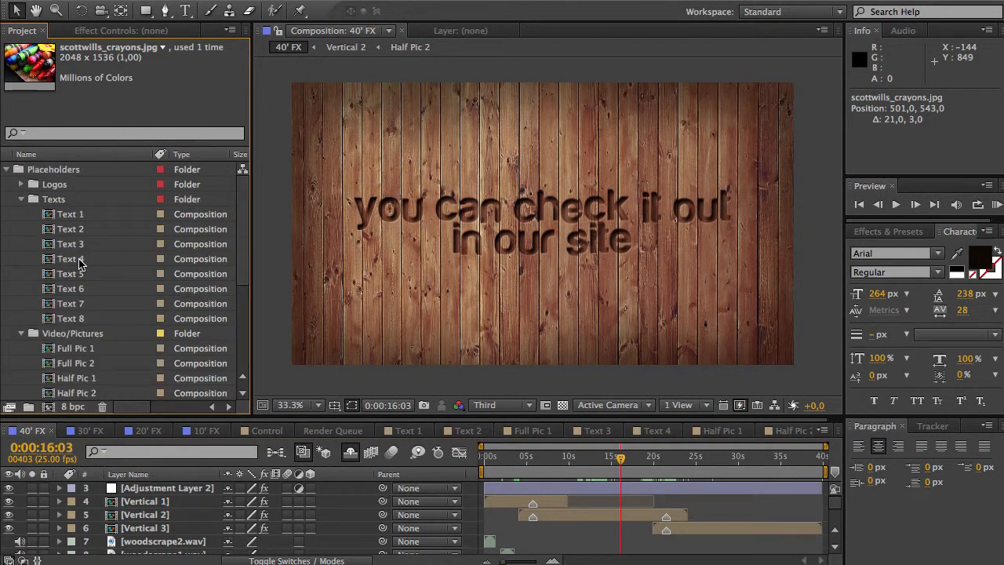
pyautogui.doubleClick(79, 273)
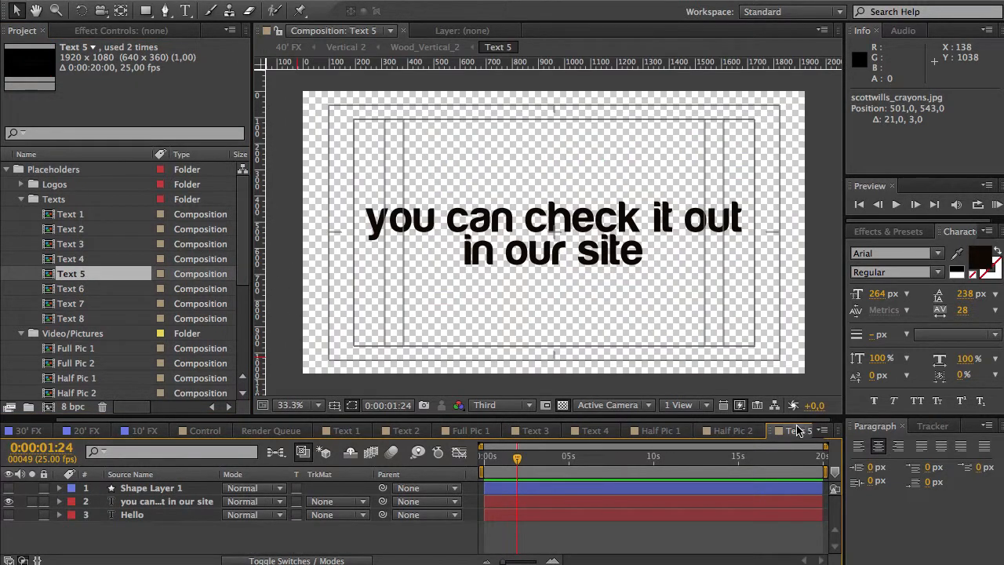
# Close the open picture and text placeholder compositions, leaving only Text 1 open among them.
pyautogui.click(732, 431)
pyautogui.click(759, 431)
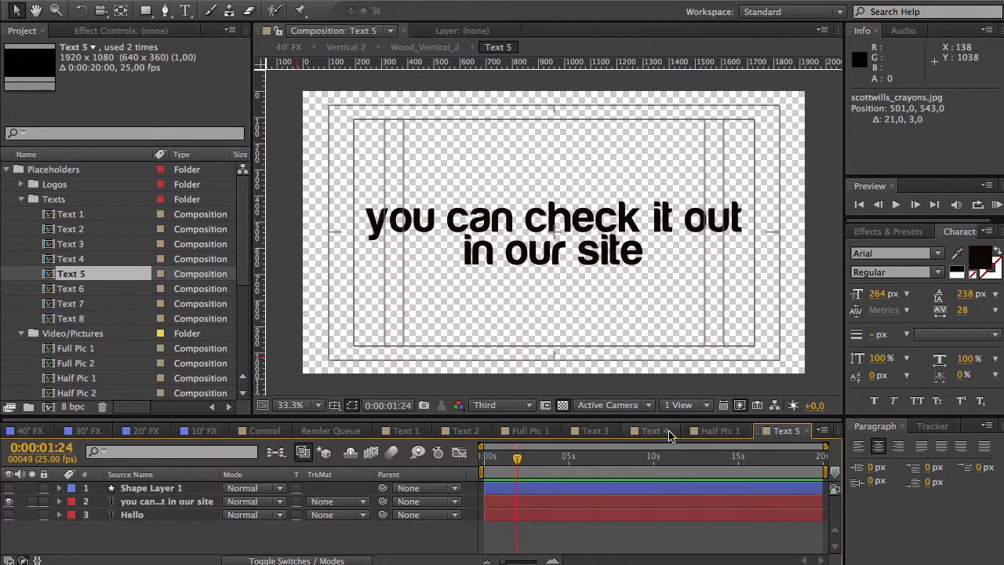
pyautogui.click(671, 435)
pyautogui.click(676, 431)
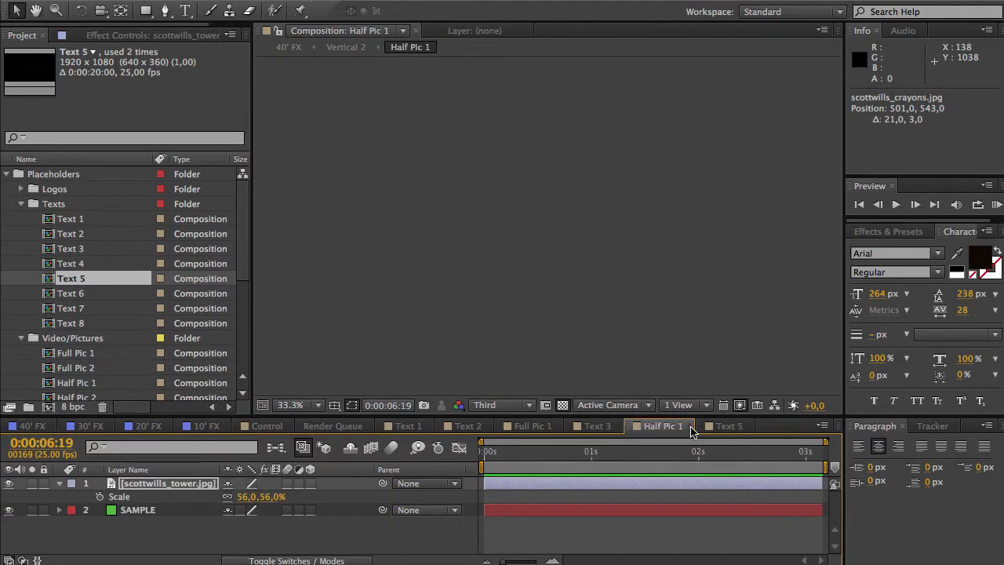
pyautogui.click(691, 427)
pyautogui.click(684, 427)
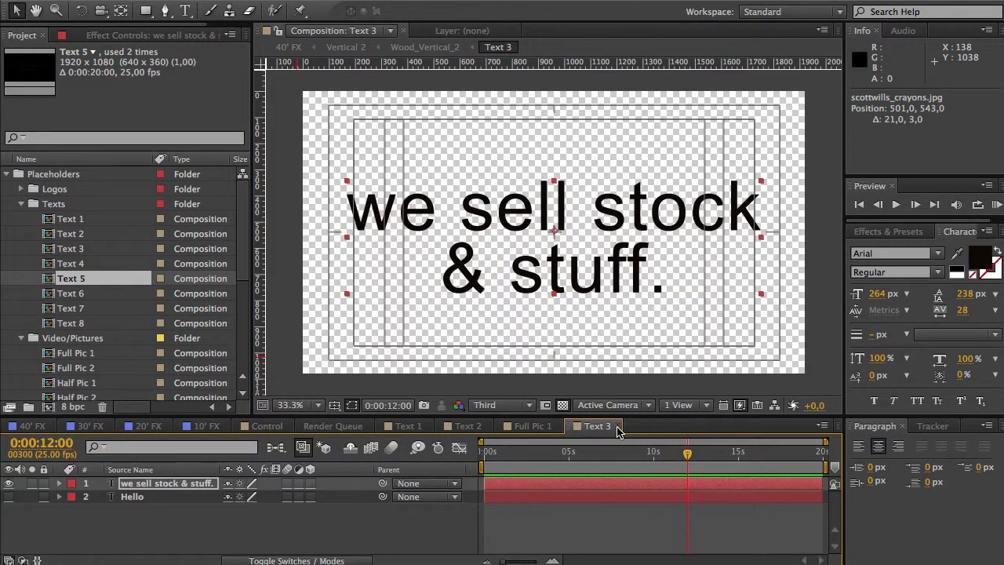
pyautogui.click(618, 430)
pyautogui.click(559, 427)
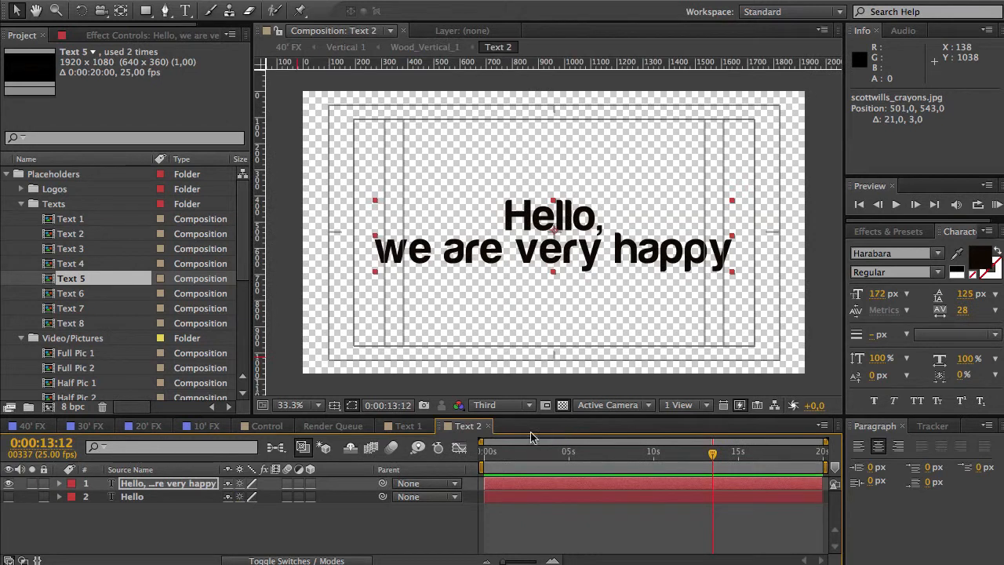
pyautogui.click(488, 426)
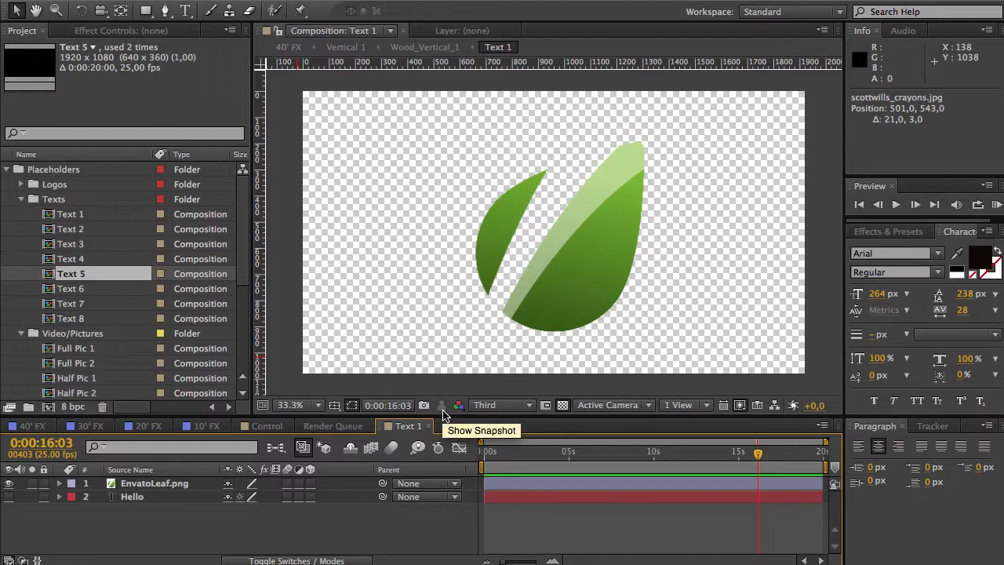
# Preview the full and half picture placeholders in the Video/Pictures folder, and close the Text 1 composition.
pyautogui.click(93, 394)
pyautogui.click(94, 362)
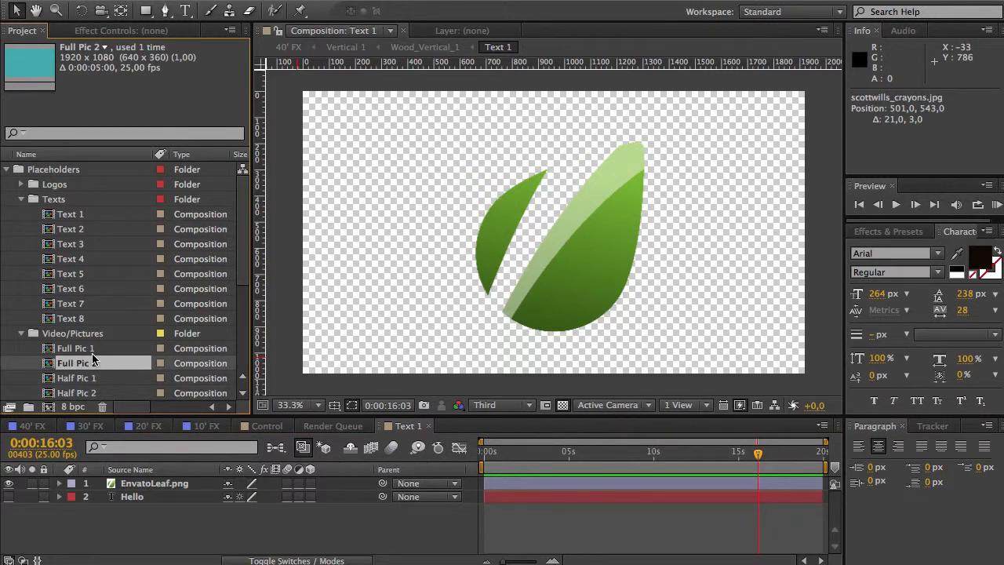
pyautogui.click(92, 353)
pyautogui.click(87, 377)
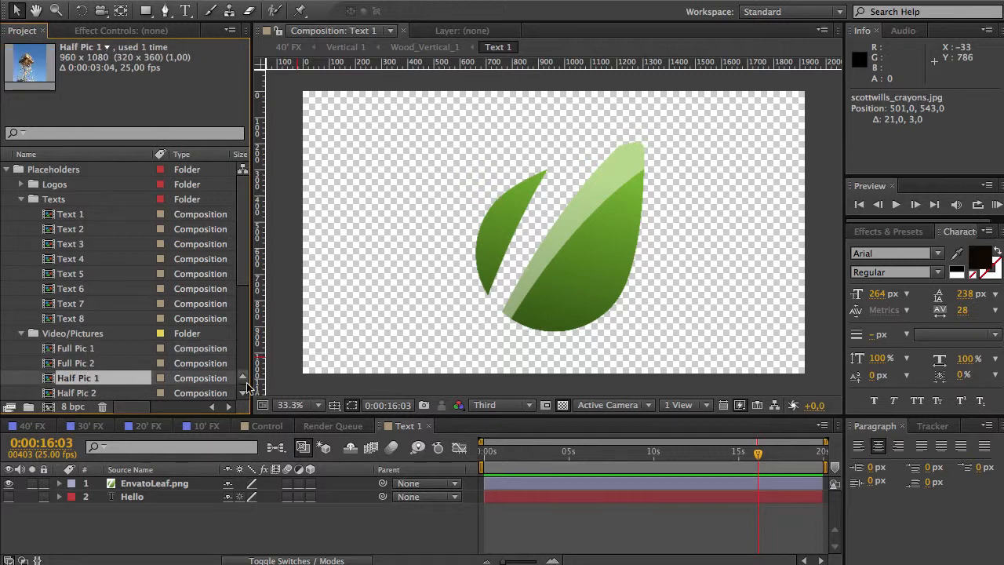
pyautogui.click(430, 428)
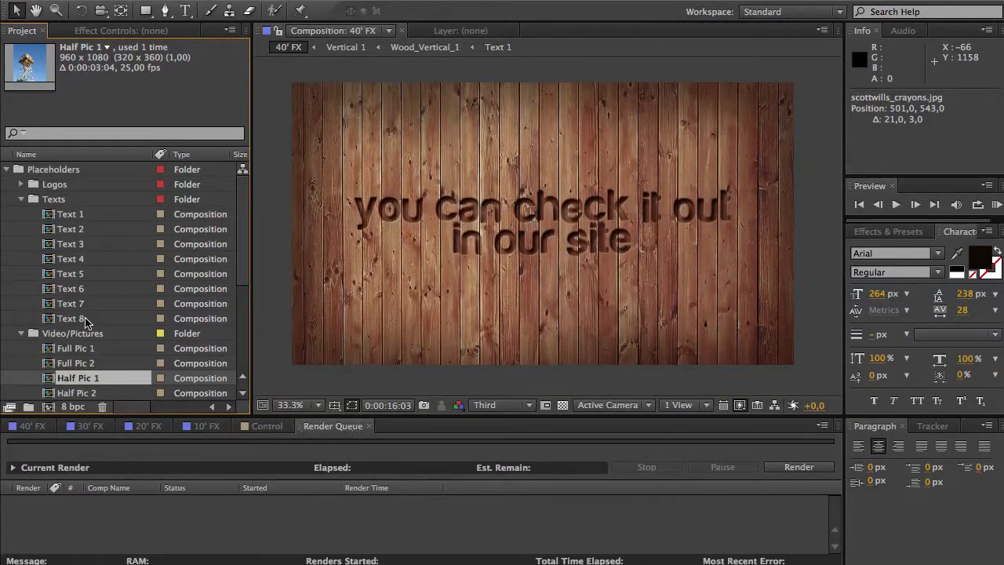
# Open the Text 6 composition from the Texts folder and scrub it to 0:00:06:18 to view its contents.
pyautogui.doubleClick(71, 289)
pyautogui.click(529, 454)
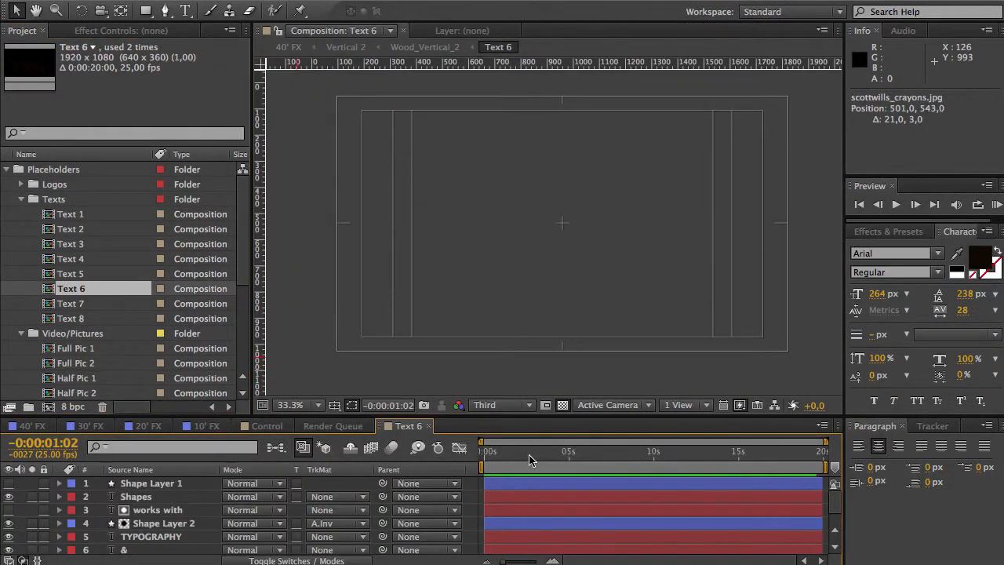
pyautogui.moveTo(545, 463); pyautogui.dragTo(599, 461)
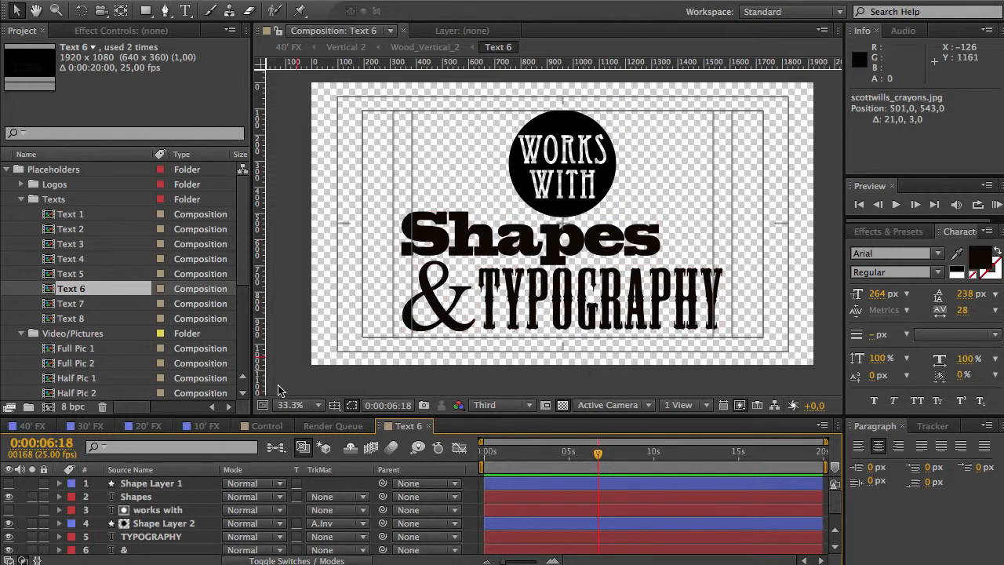
# Compare the shapes and typography design in 40' FX at 0:00:18:22 with Text 6, examining the carved result at different magnifications.
pyautogui.click(36, 426)
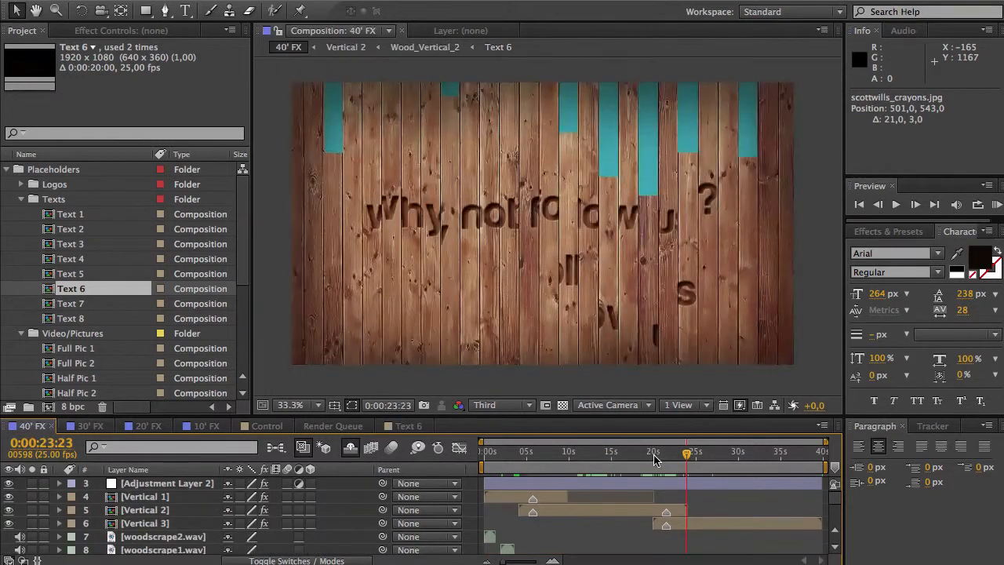
pyautogui.moveTo(687, 454); pyautogui.dragTo(645, 467)
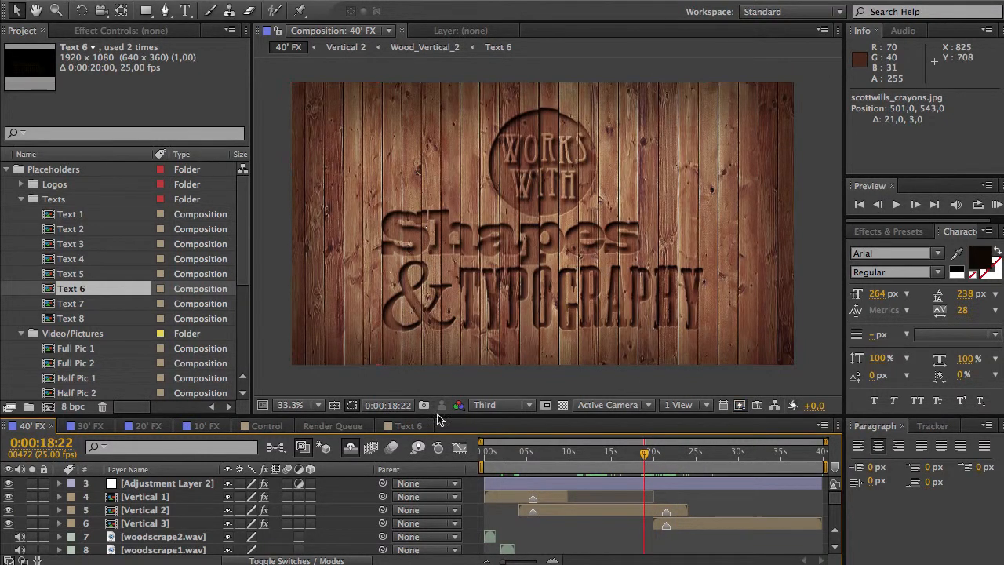
pyautogui.click(402, 427)
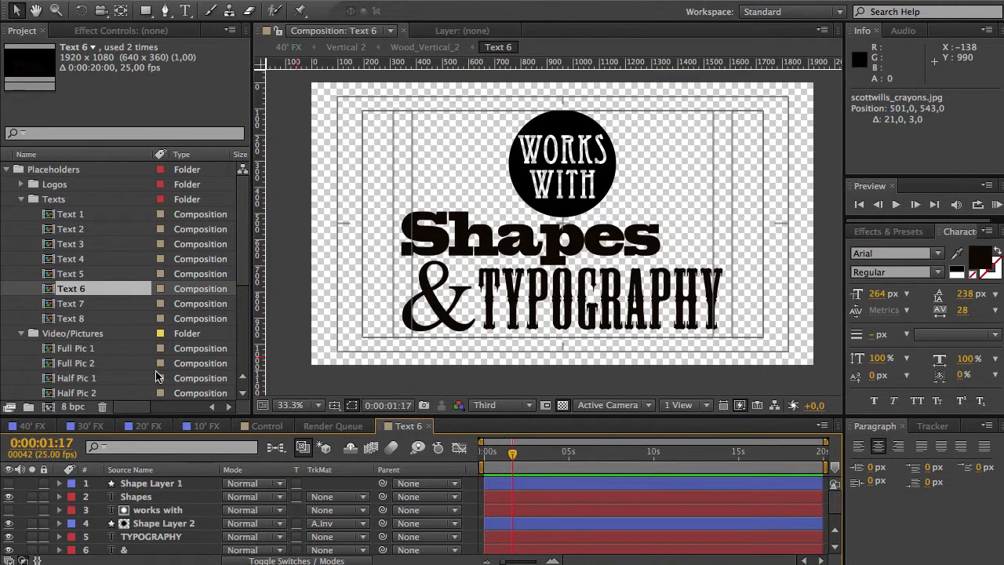
pyautogui.click(31, 426)
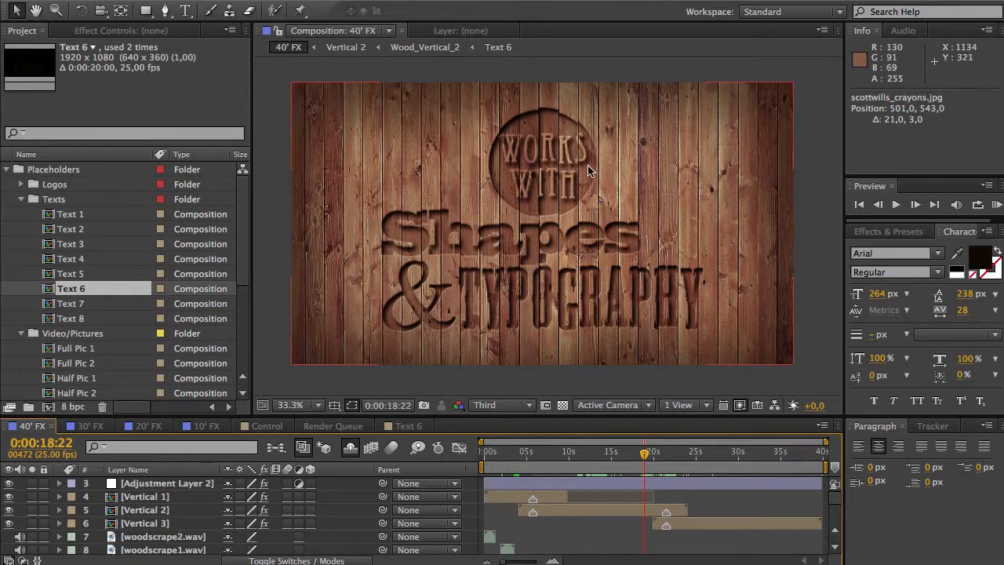
pyautogui.press(',')
pyautogui.press(',')
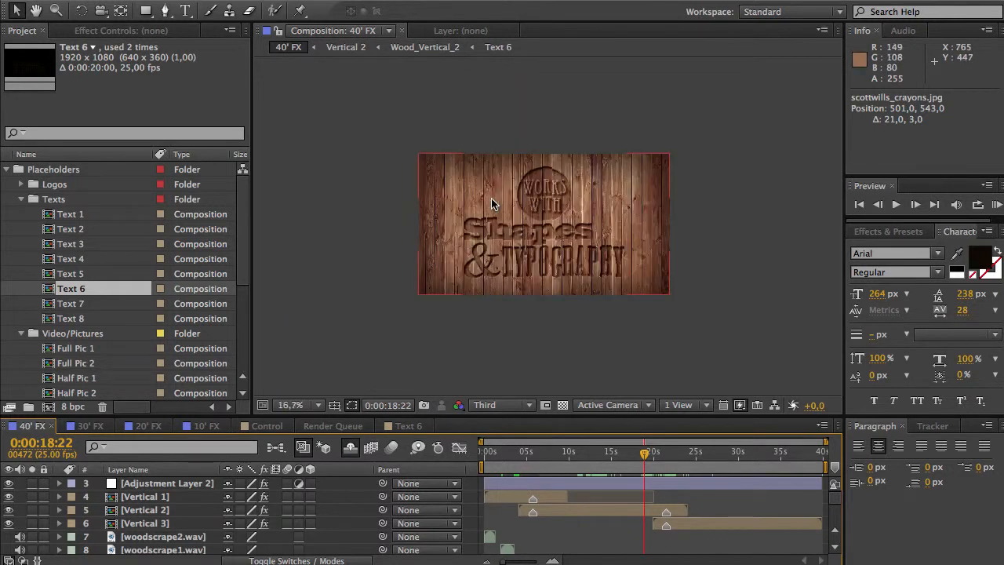
pyautogui.press('.')
pyautogui.press('.')
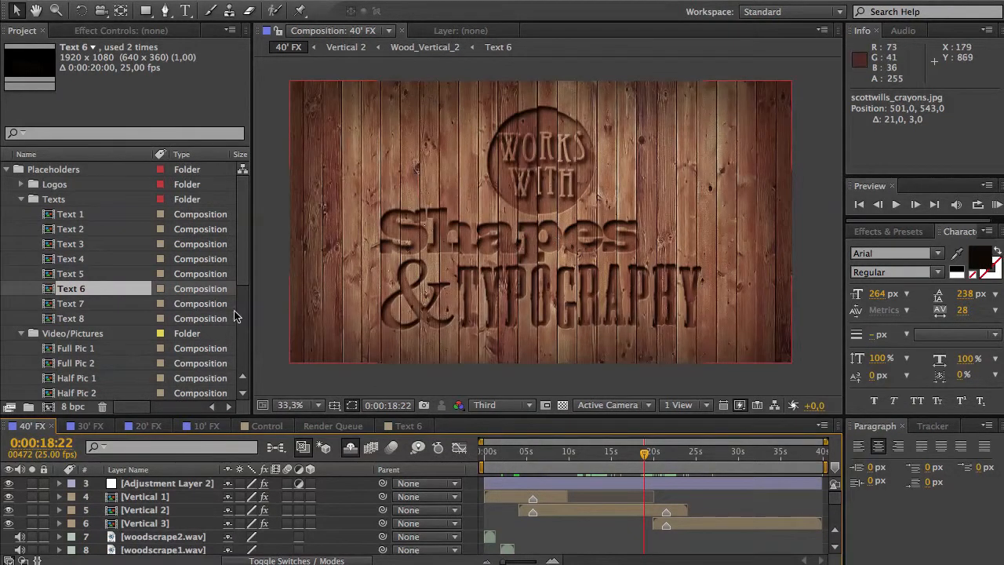
# Close Text 6, open the Text 7 composition and scrub it to 0:00:08:22 to view its text.
pyautogui.click(410, 426)
pyautogui.click(428, 426)
pyautogui.doubleClick(109, 306)
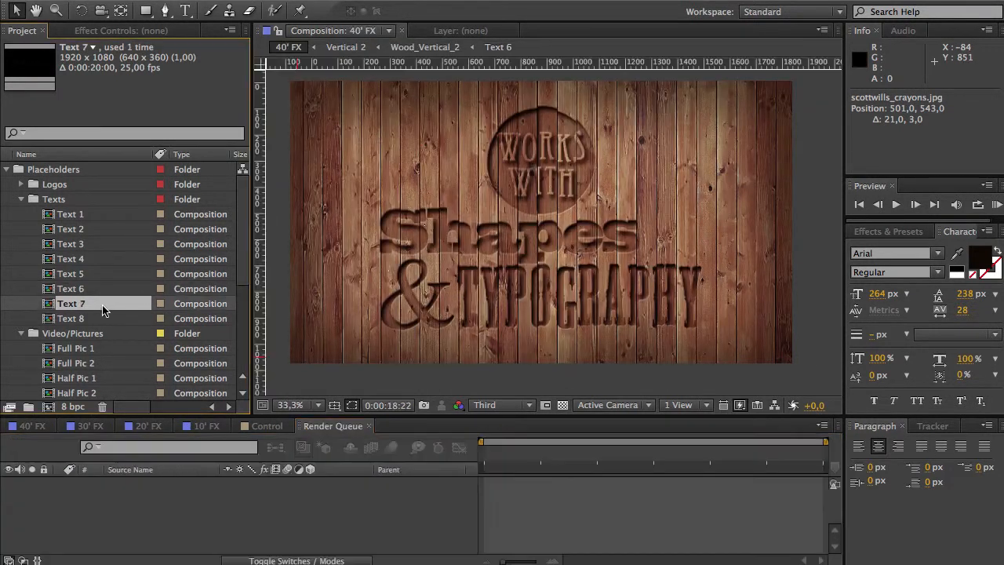
pyautogui.moveTo(534, 457); pyautogui.dragTo(635, 453)
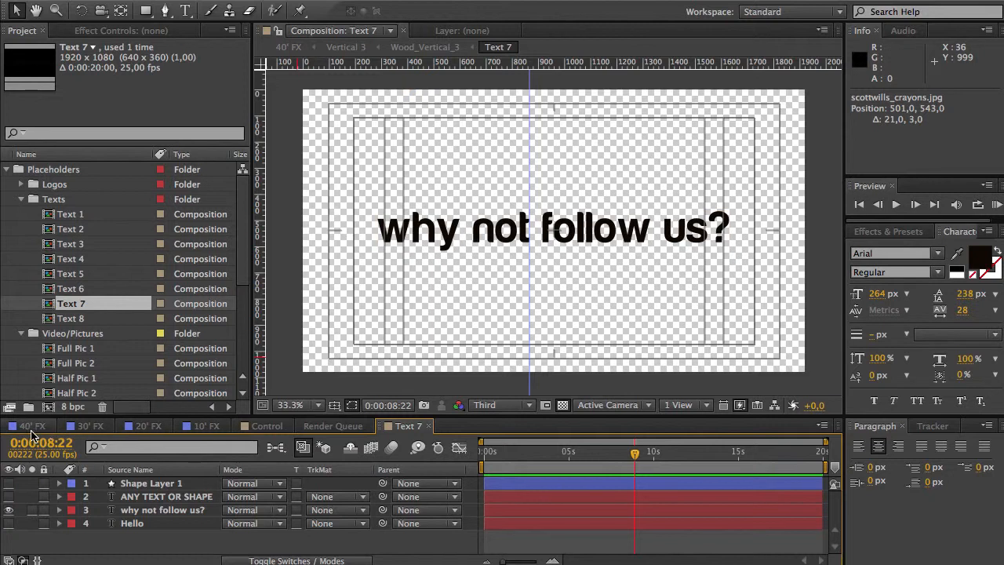
# Scrub 40' FX to 0:00:26:21 and compare its carved text with the Text 7 composition.
pyautogui.click(31, 428)
pyautogui.moveTo(728, 459)
pyautogui.mouseDown()
pyautogui.moveTo(695, 461)
pyautogui.moveTo(711, 462)
pyautogui.mouseUp()
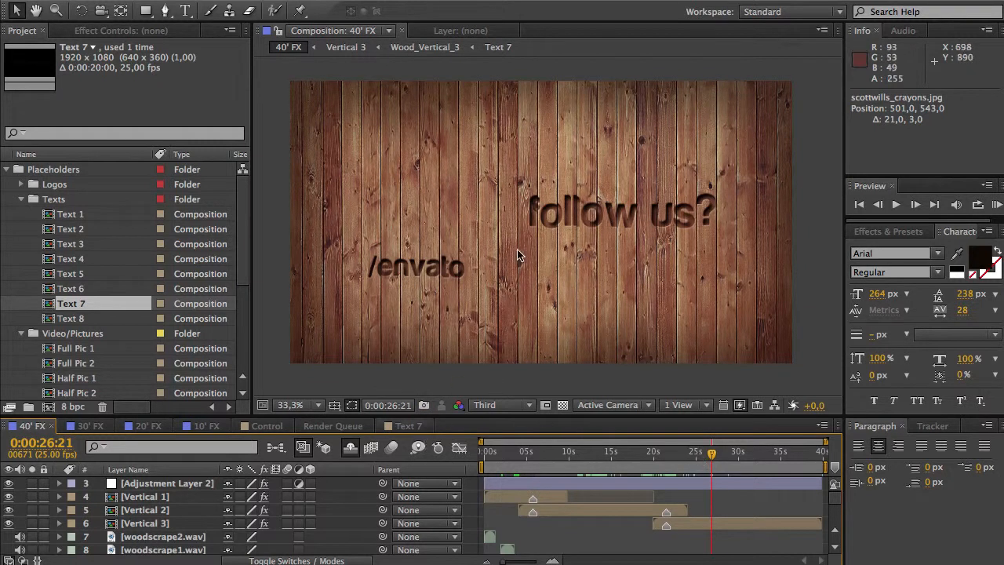
pyautogui.click(418, 428)
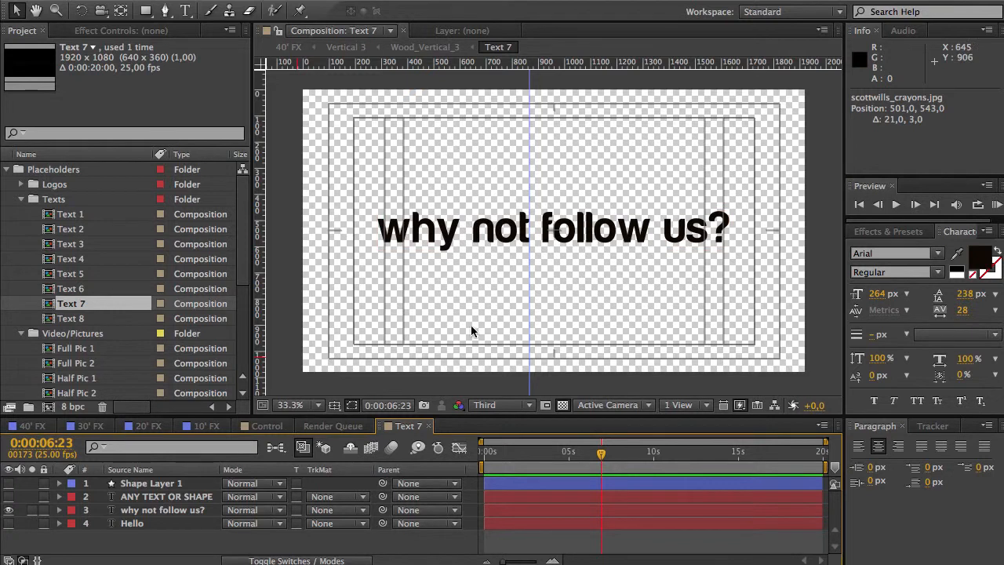
pyautogui.click(34, 426)
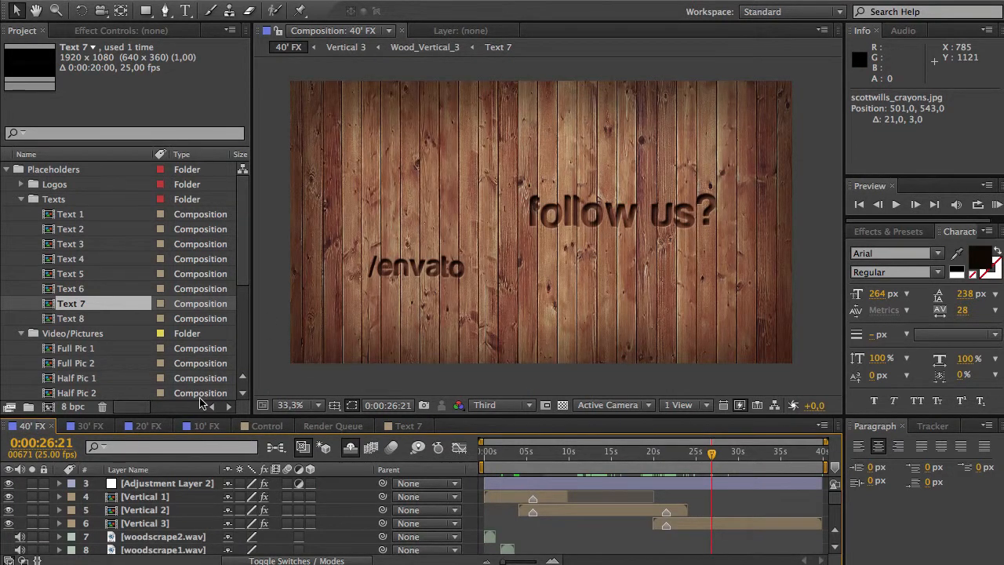
# Collapse the Texts and Video/Pictures folders, expand the Logos folder and open the Logo 1 composition.
pyautogui.click(21, 201)
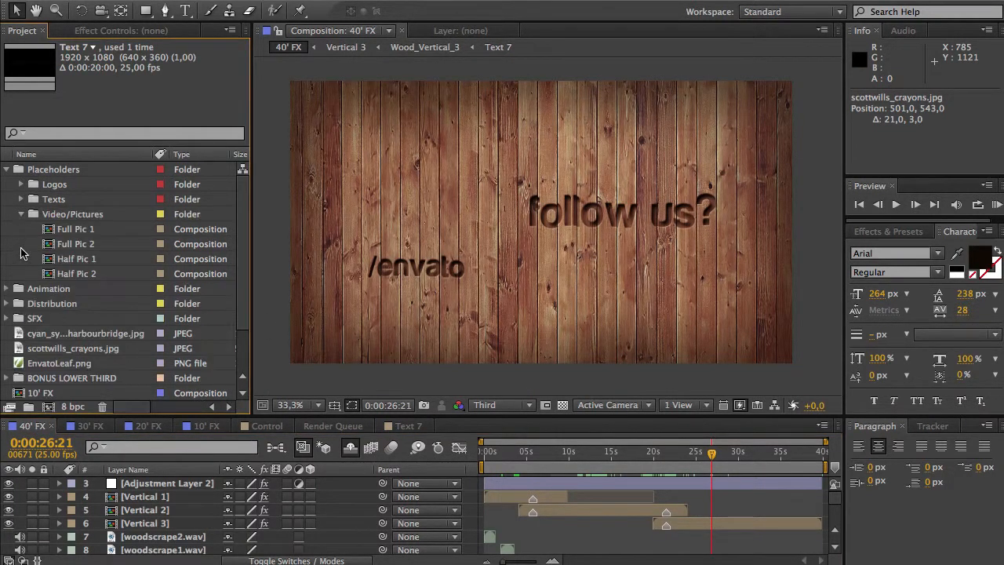
pyautogui.click(21, 214)
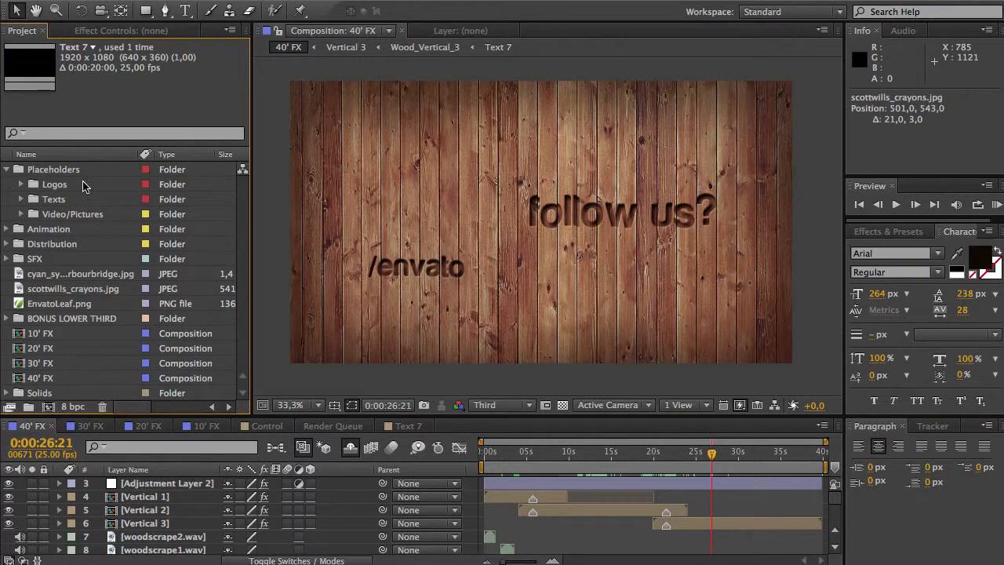
pyautogui.click(72, 186)
pyautogui.click(22, 185)
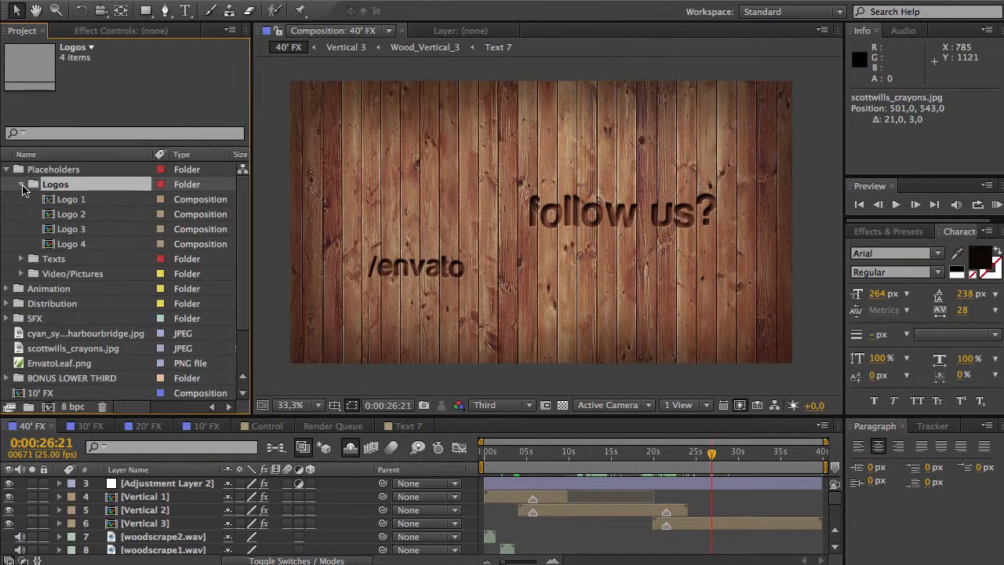
pyautogui.doubleClick(78, 202)
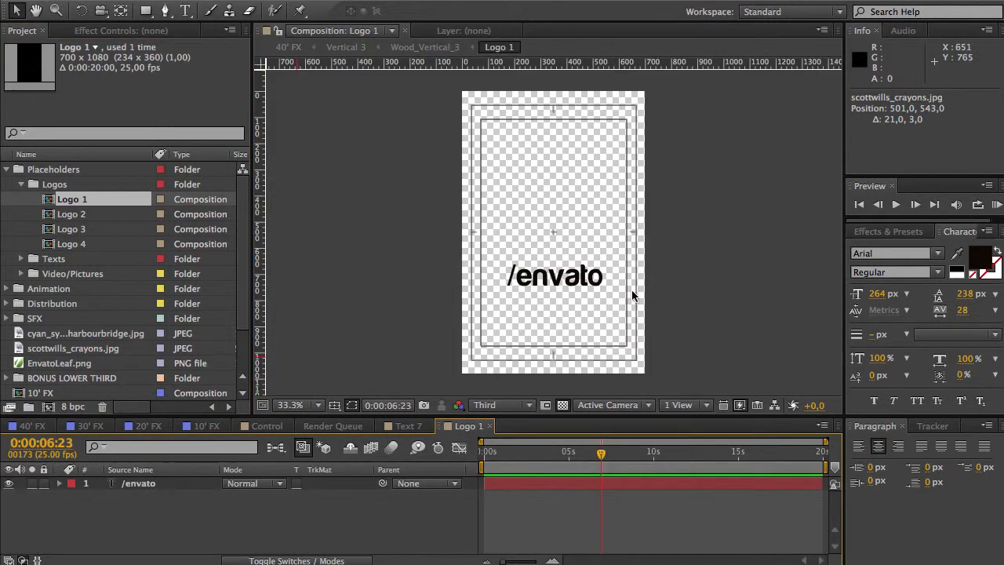
# Add EnvatoLeaf.png above the /envato text layer in Logo 1 and scale it to 42%.
pyautogui.click(553, 286)
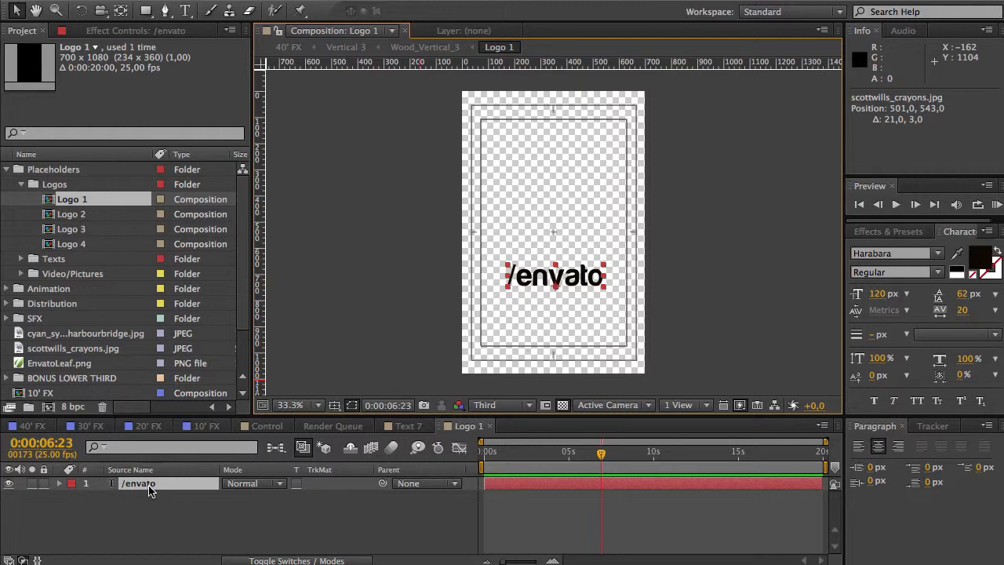
pyautogui.moveTo(63, 367); pyautogui.dragTo(173, 480)
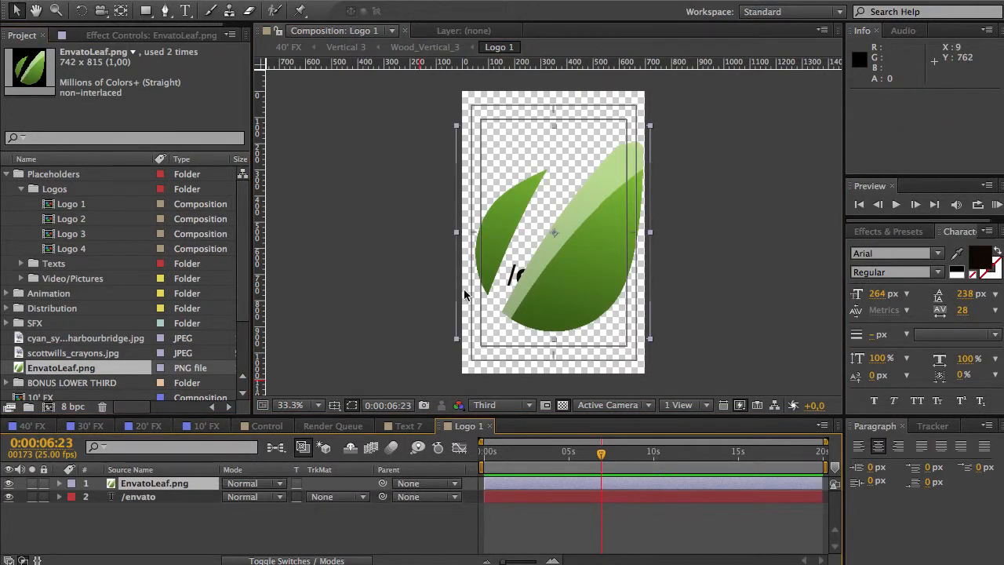
pyautogui.press('s')
pyautogui.moveTo(275, 502); pyautogui.dragTo(237, 508)
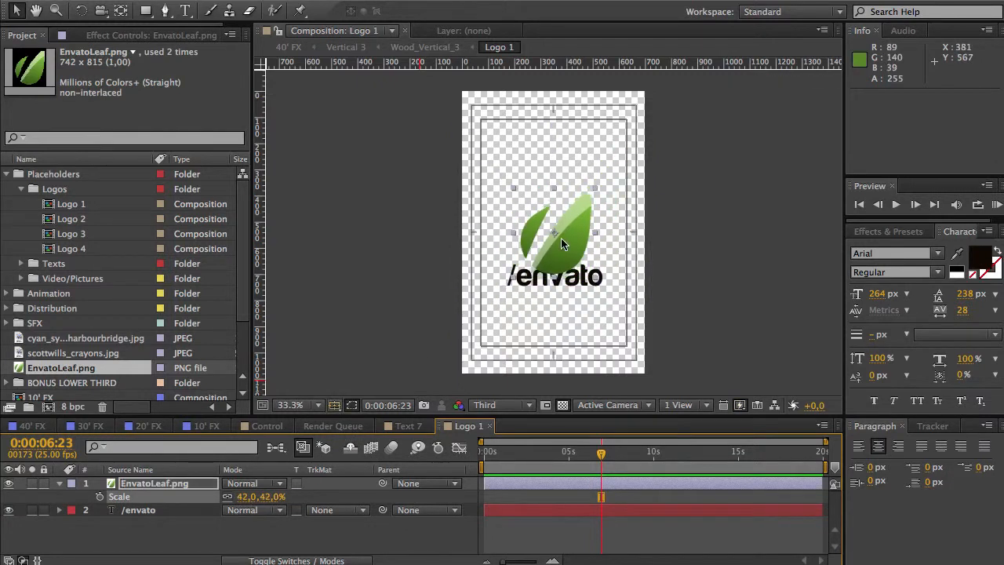
# Move the leaf up to position 356, 498 so it sits just above the /envato text.
pyautogui.moveTo(562, 248); pyautogui.dragTo(562, 242)
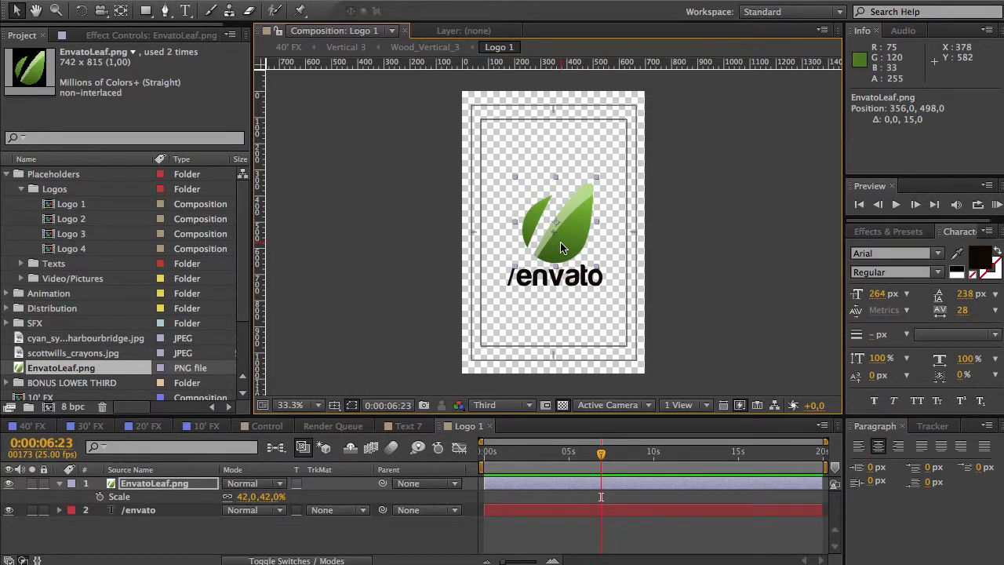
pyautogui.press('.')
pyautogui.press('.')
pyautogui.press('.')
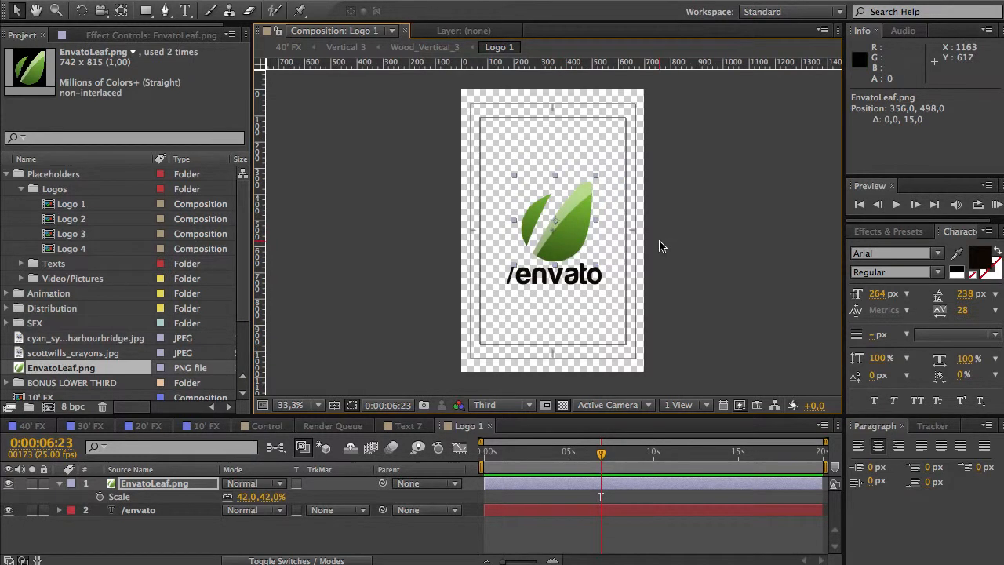
pyautogui.press(',')
pyautogui.press(',')
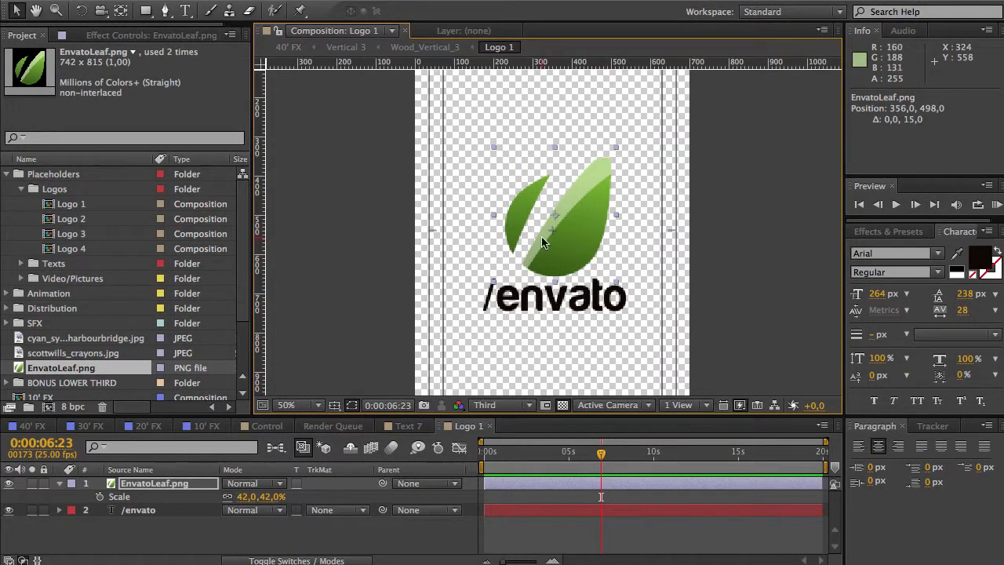
# Compare the carved logo in 40' FX with Logo 1, scrubbing to 0:00:27:01, and look over the logo placeholders.
pyautogui.click(28, 428)
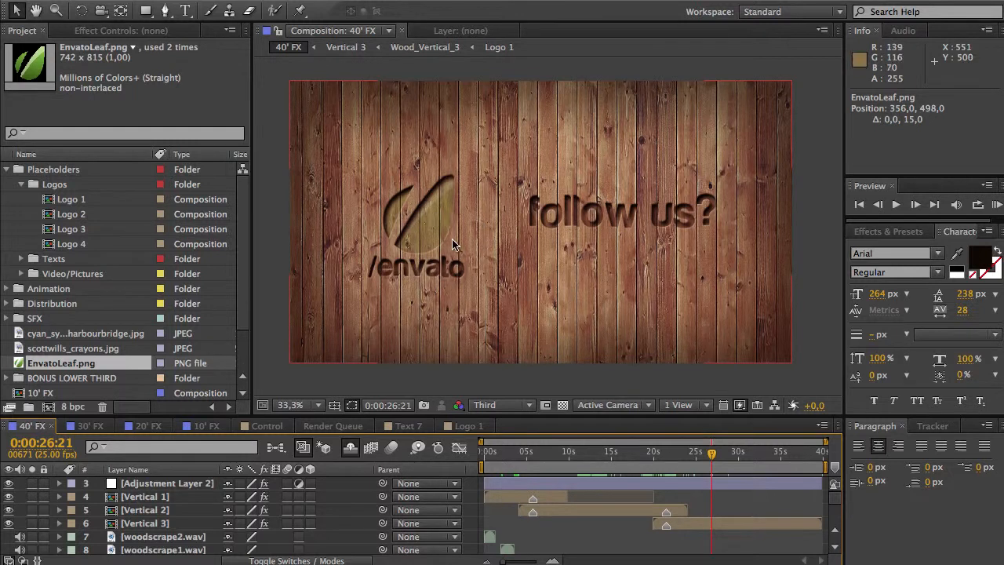
pyautogui.moveTo(712, 460); pyautogui.dragTo(708, 459)
pyautogui.click(455, 427)
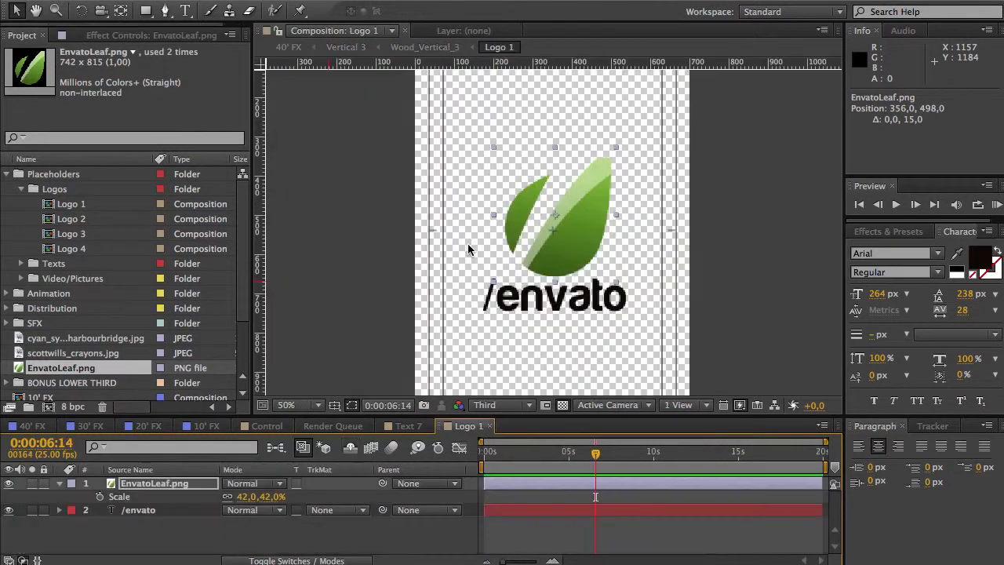
pyautogui.click(31, 426)
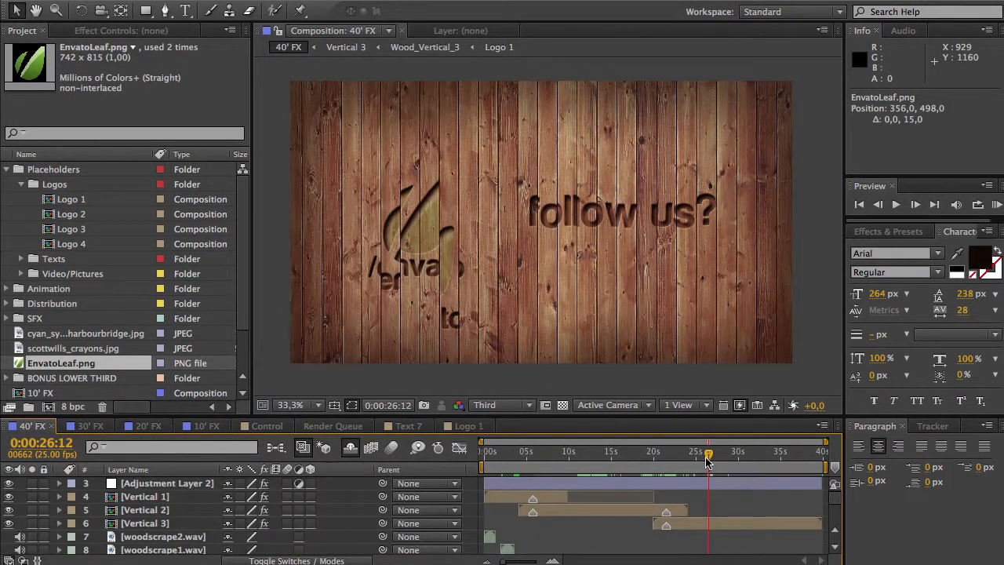
pyautogui.moveTo(706, 461); pyautogui.dragTo(713, 460)
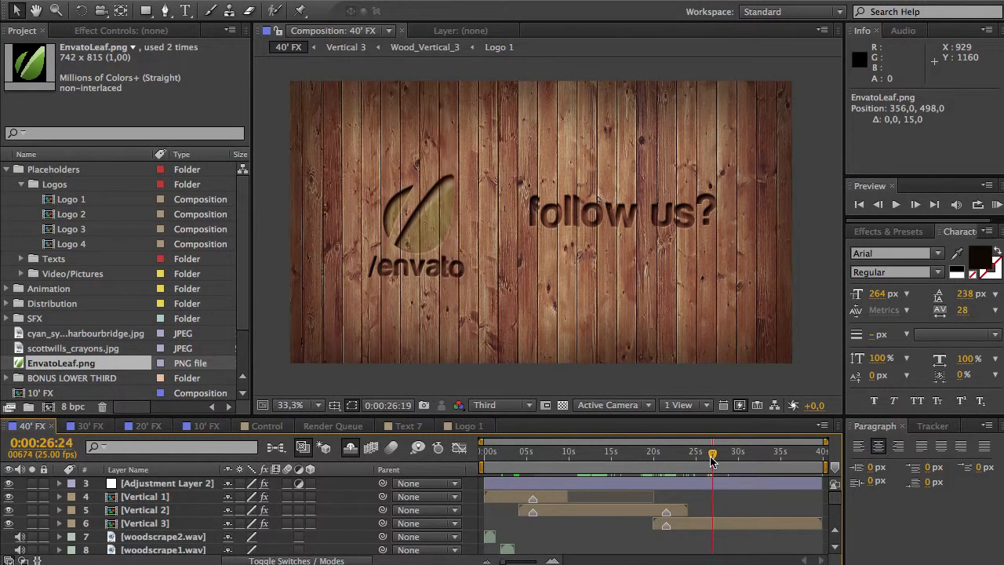
pyautogui.click(86, 204)
pyautogui.click(90, 244)
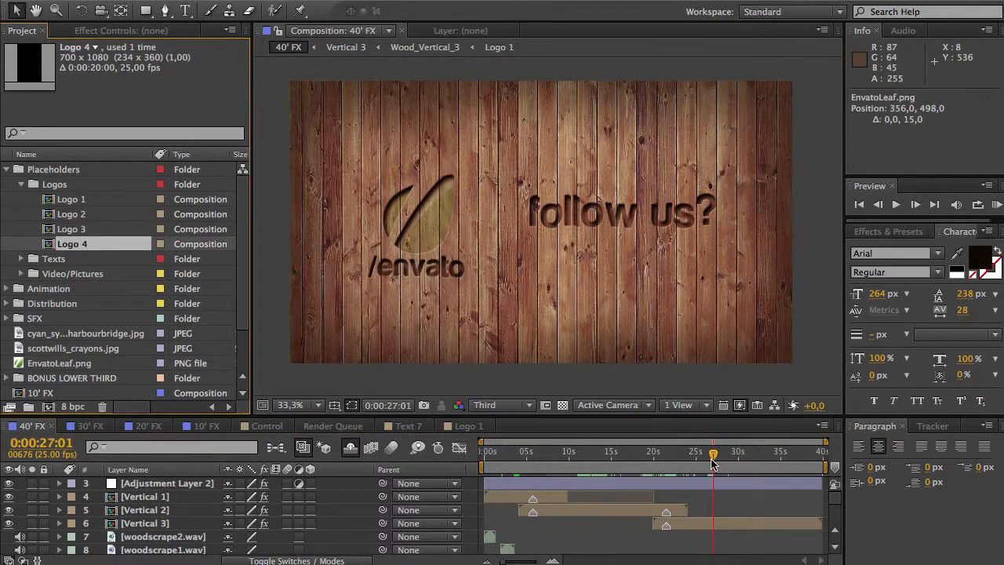
# Scrub 40' FX to 0:00:35:00 to view the carved website address.
pyautogui.moveTo(713, 463); pyautogui.dragTo(778, 461)
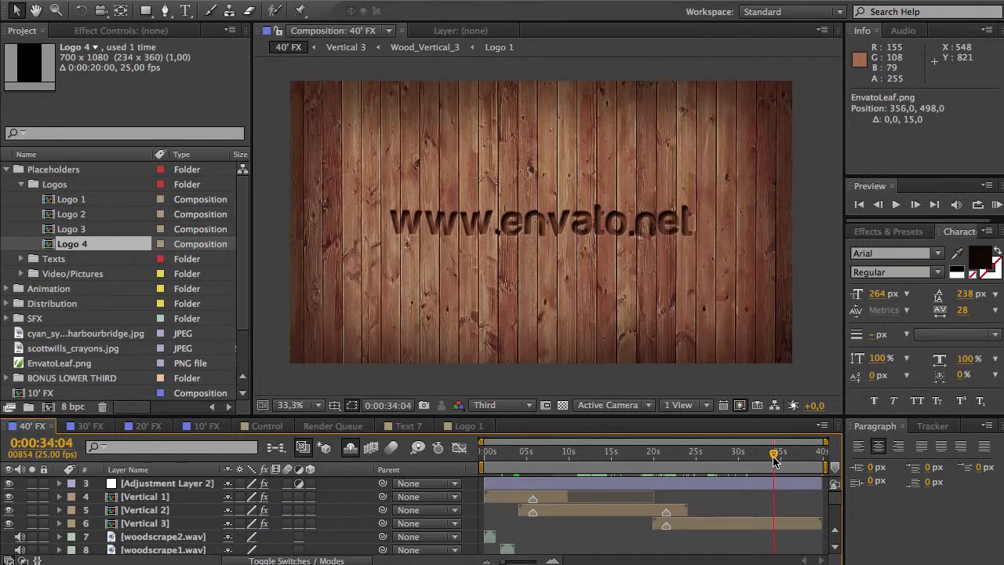
pyautogui.click(781, 460)
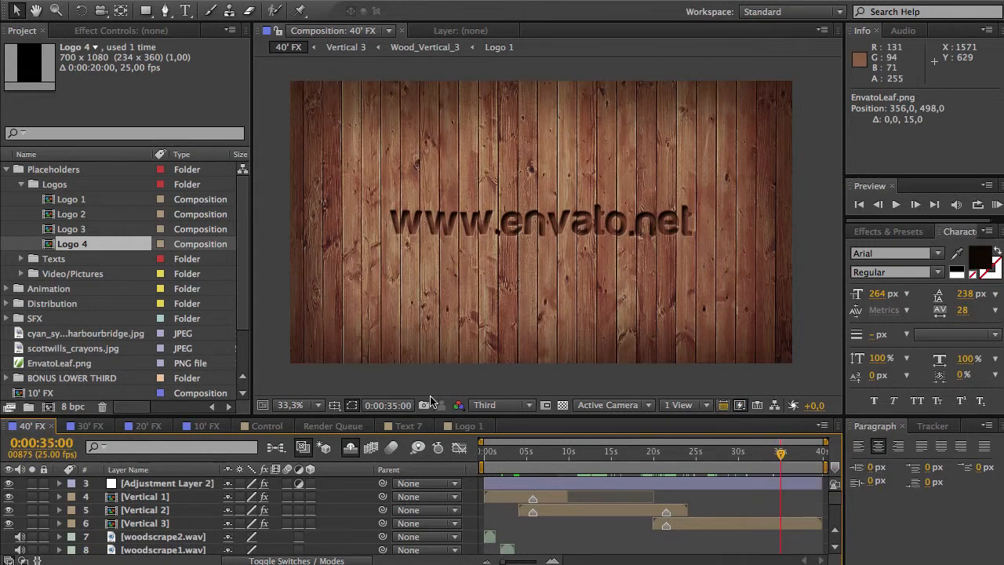
pyautogui.click(589, 228)
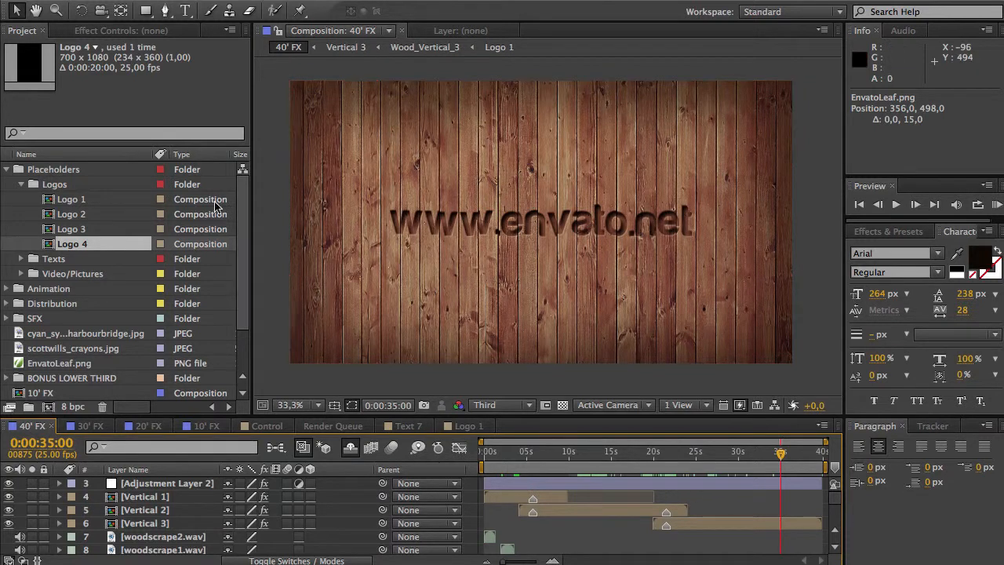
# Expand the Texts folder and open the Text 8 composition.
pyautogui.click(22, 258)
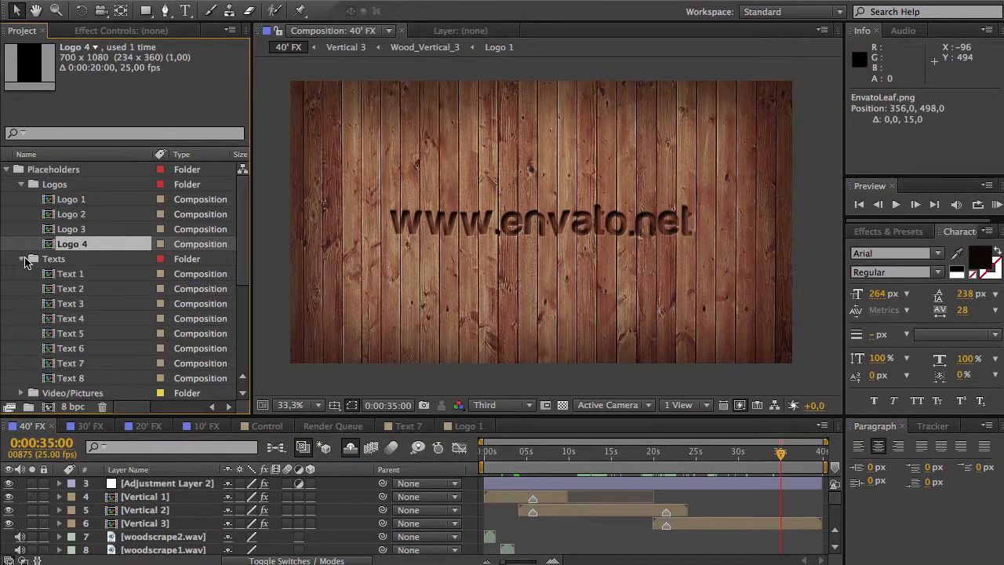
pyautogui.click(88, 379)
pyautogui.doubleClick(89, 380)
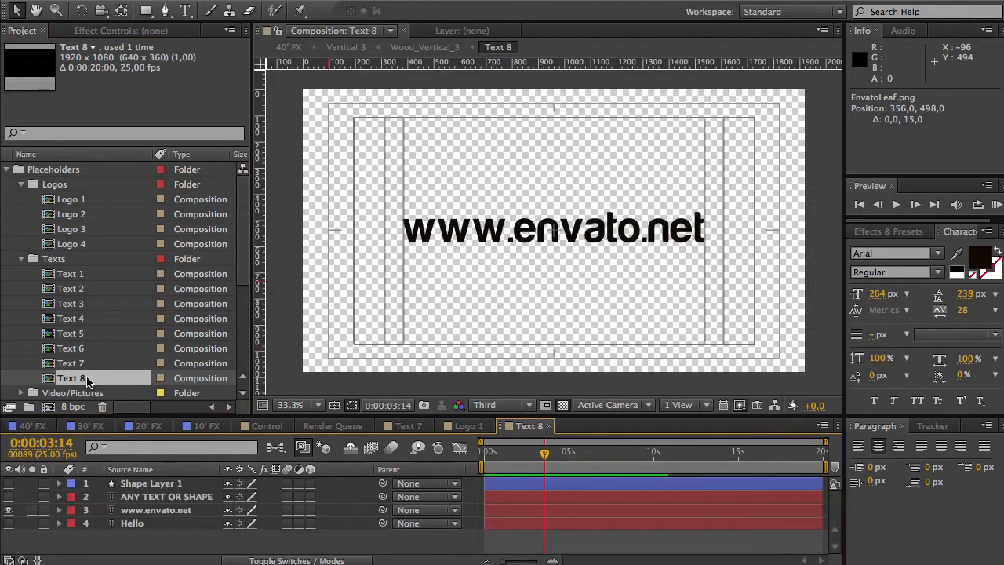
pyautogui.doubleClick(628, 232)
pyautogui.click(627, 231)
pyautogui.moveTo(643, 232); pyautogui.dragTo(502, 233)
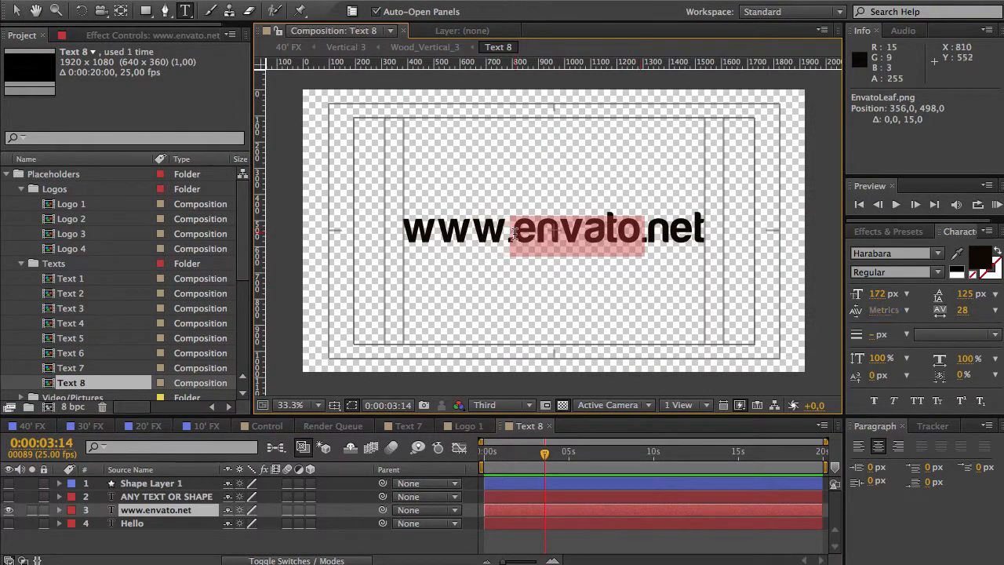
pyautogui.write('yourst')
pyautogui.press('BackSpace')
pyautogui.write('ite')
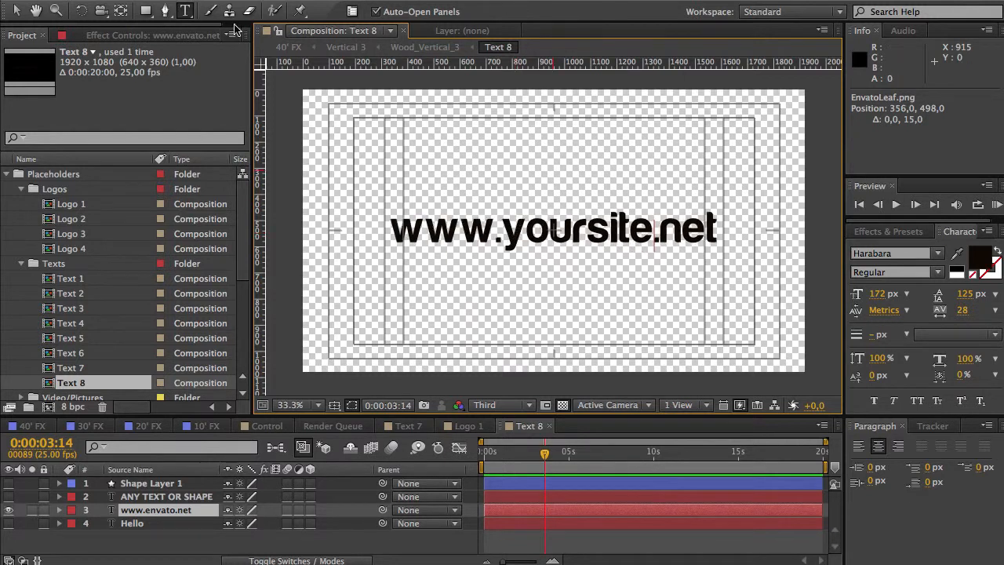
pyautogui.click(16, 10)
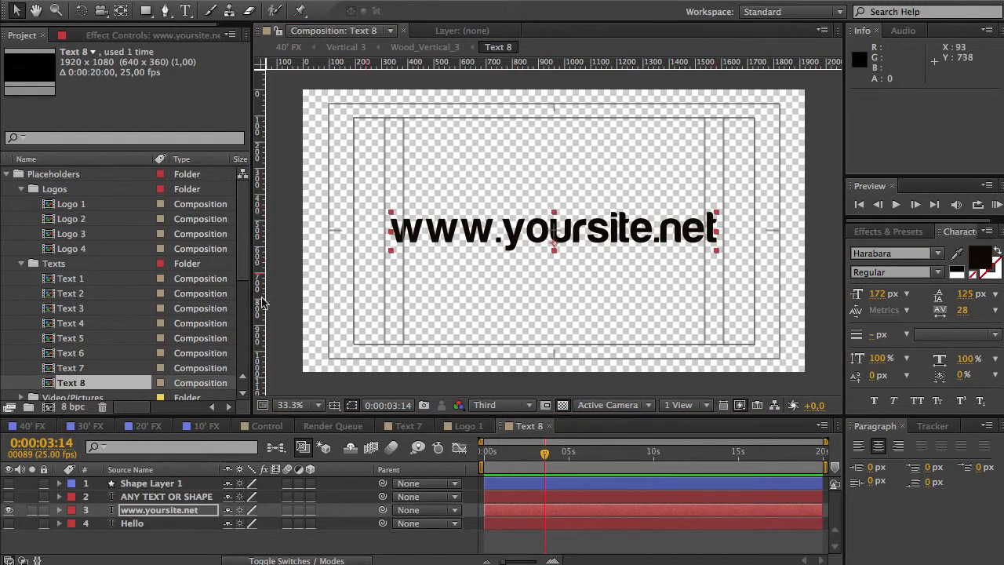
# Return to 40' FX and scrub through the picture scenes to the plain teal placeholder at 0:00:20:14.
pyautogui.click(33, 426)
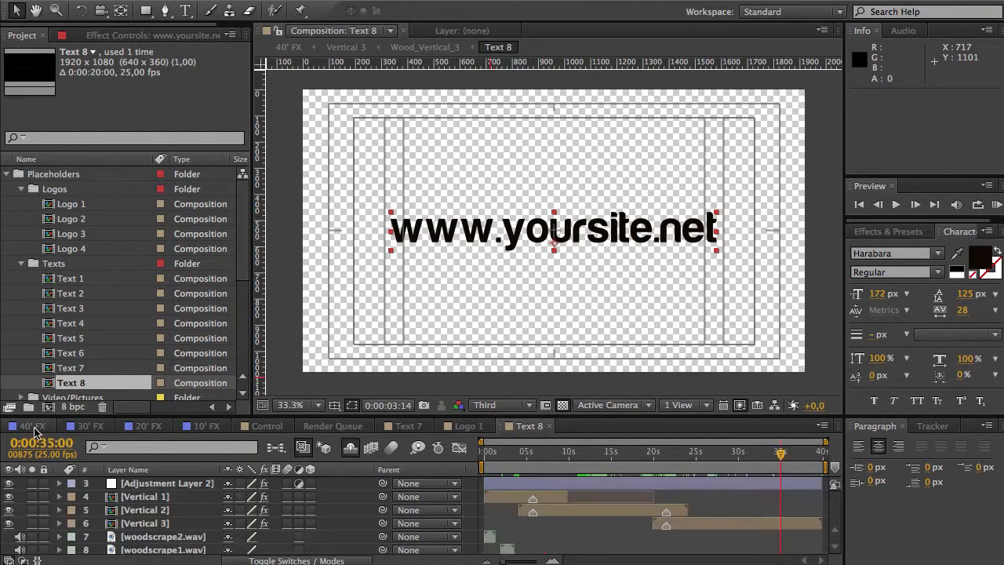
pyautogui.moveTo(796, 453); pyautogui.dragTo(519, 469)
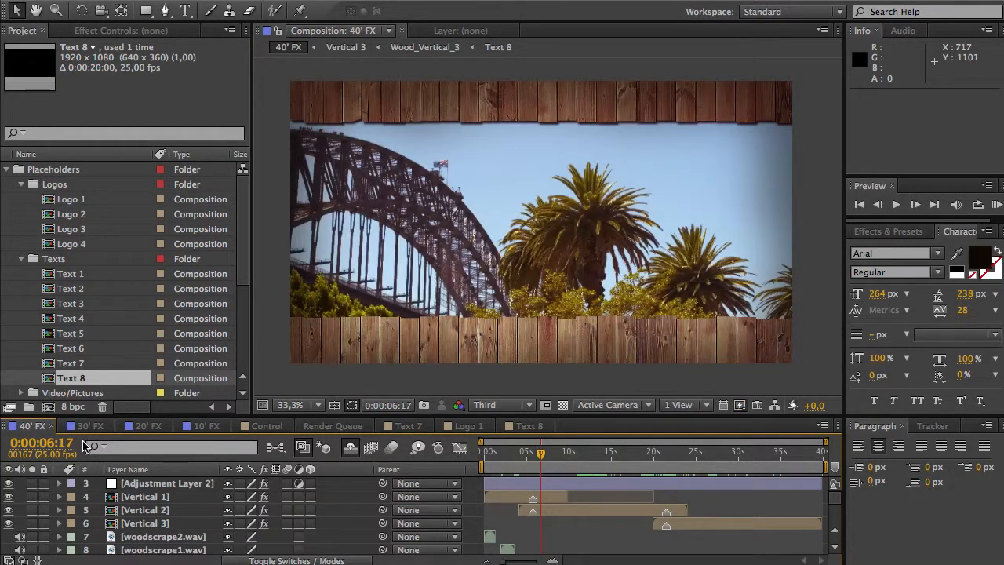
pyautogui.click(659, 468)
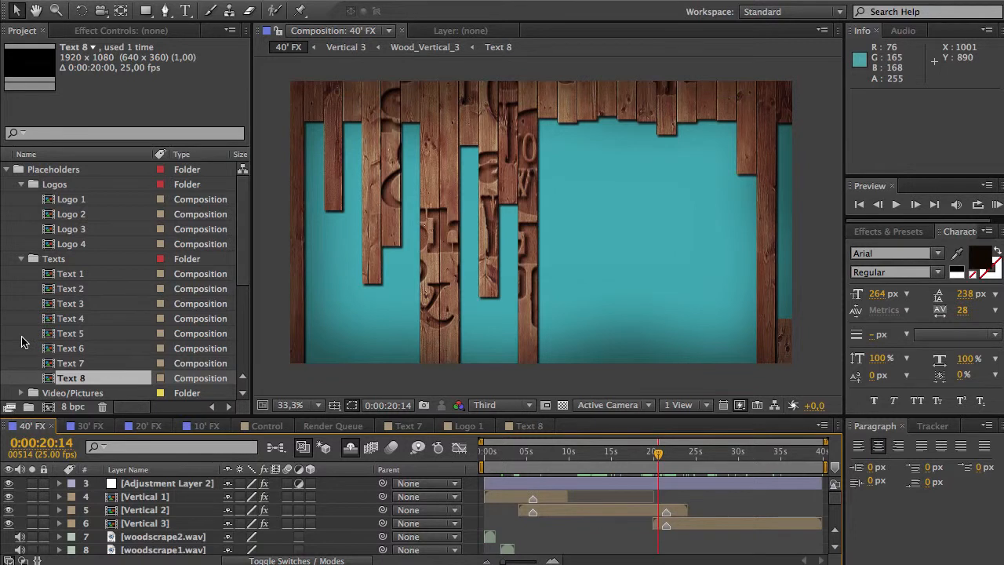
# Collapse the Texts folder, expand the Video/Pictures folder and open the Full Pic 2 composition.
pyautogui.scroll(-5, 22, 341)
pyautogui.scroll(1, 16, 325)
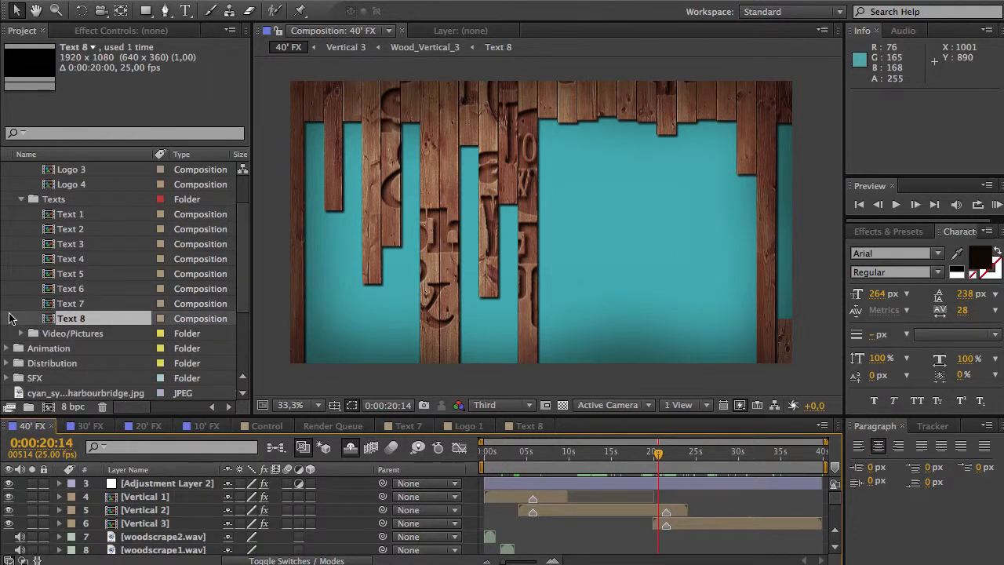
pyautogui.click(21, 199)
pyautogui.click(21, 214)
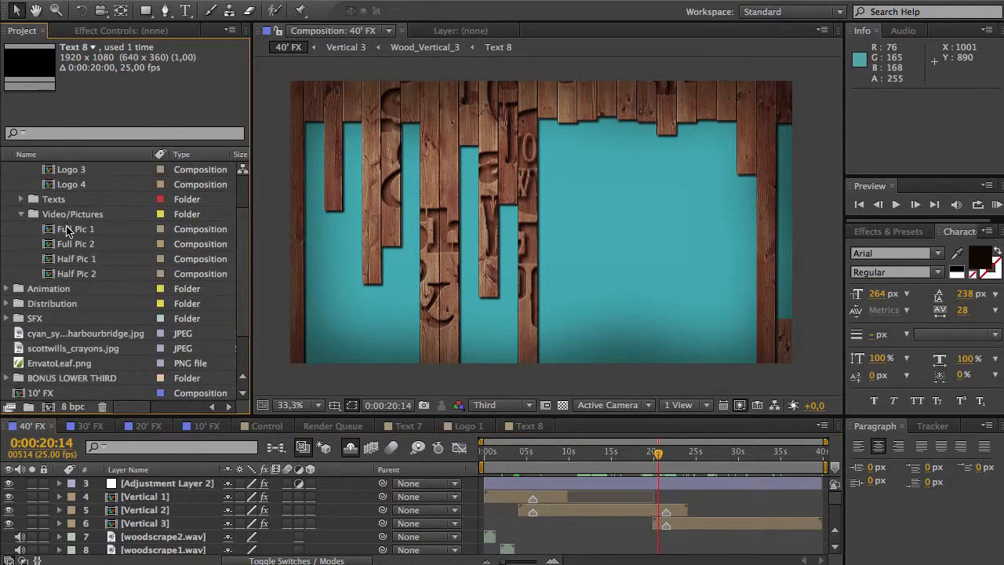
pyautogui.doubleClick(79, 244)
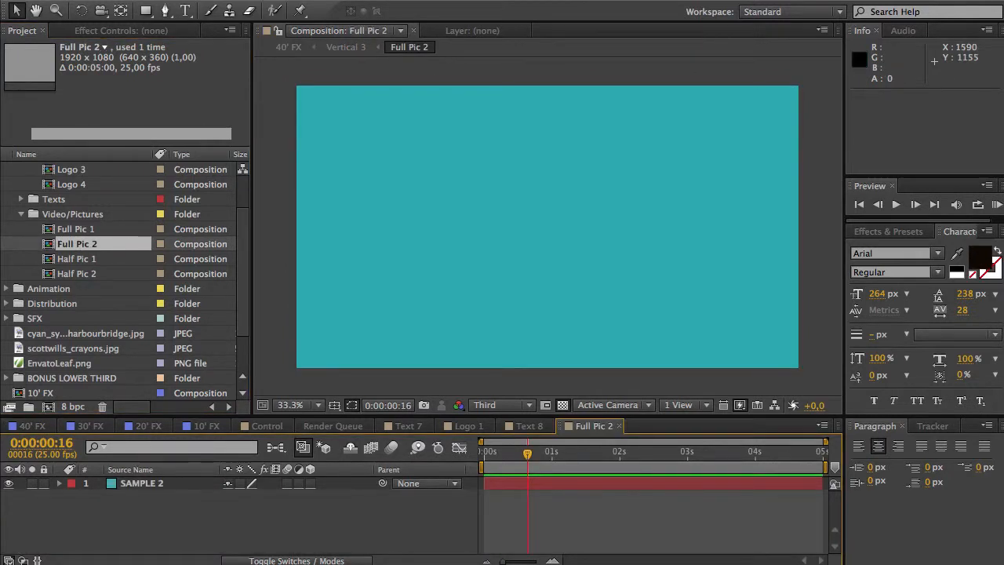
# Import cyan_coffeegrass.jpg from the example folder and add it to Full Pic 2 above SAMPLE 2.
pyautogui.press('super+Tab')
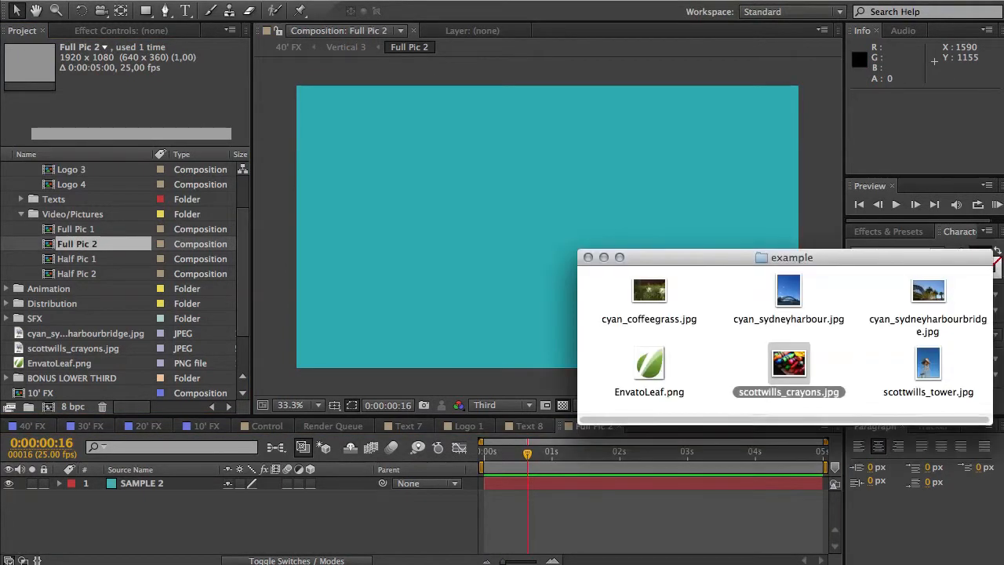
pyautogui.click(640, 289)
pyautogui.moveTo(659, 310); pyautogui.dragTo(20, 244)
pyautogui.scroll(-3, 77, 337)
pyautogui.moveTo(78, 303); pyautogui.dragTo(144, 483)
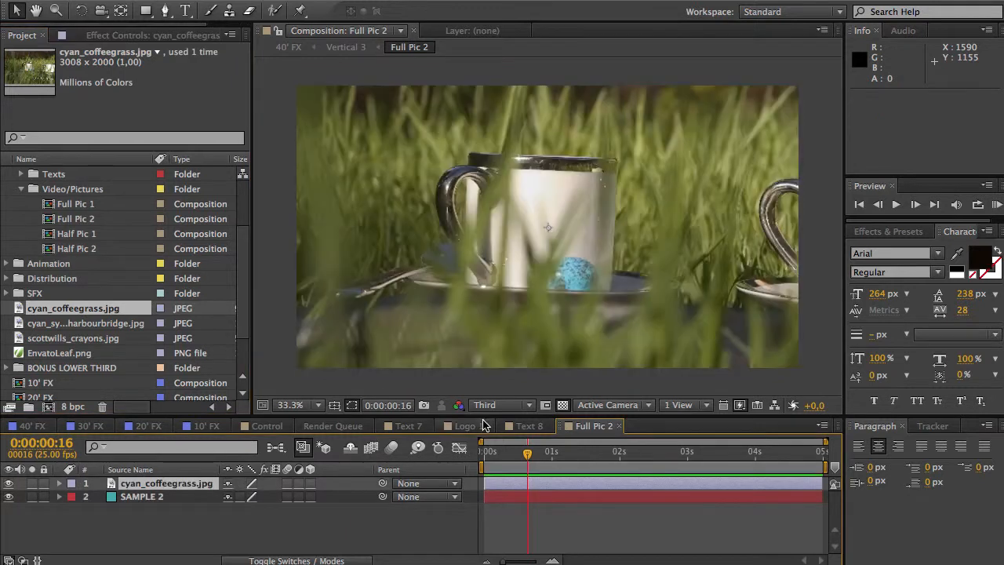
# Scale the coffeegrass picture to 66% and move it to position 966, 651 so it fills the frame.
pyautogui.press('s')
pyautogui.moveTo(284, 502); pyautogui.dragTo(262, 508)
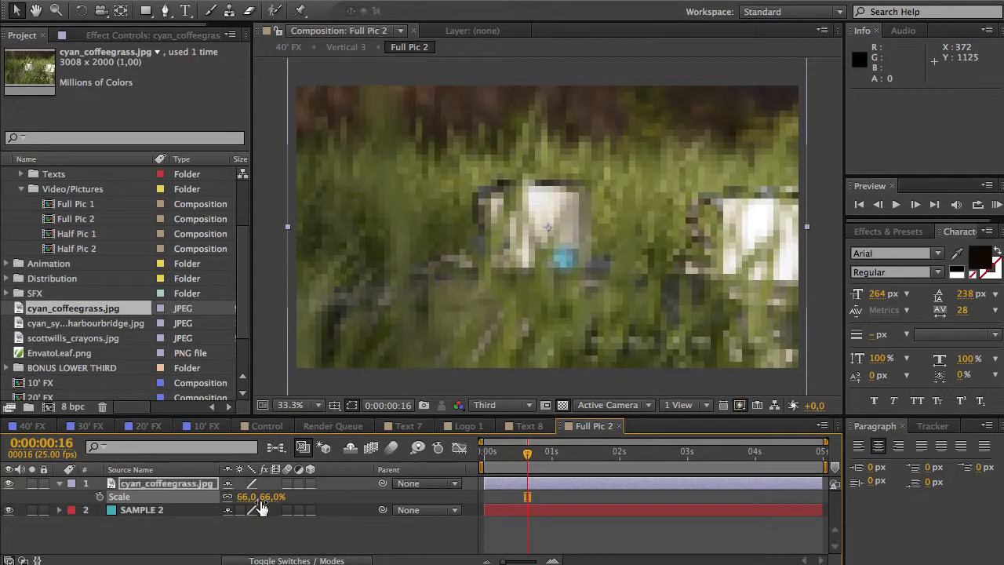
pyautogui.moveTo(561, 313); pyautogui.dragTo(560, 322)
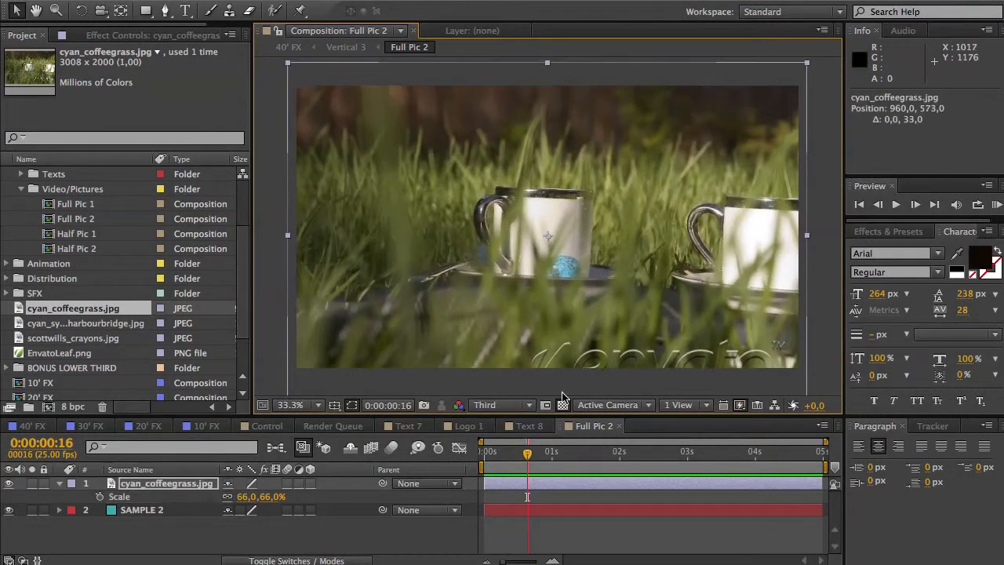
pyautogui.moveTo(524, 455); pyautogui.dragTo(562, 460)
pyautogui.moveTo(527, 287); pyautogui.dragTo(527, 310)
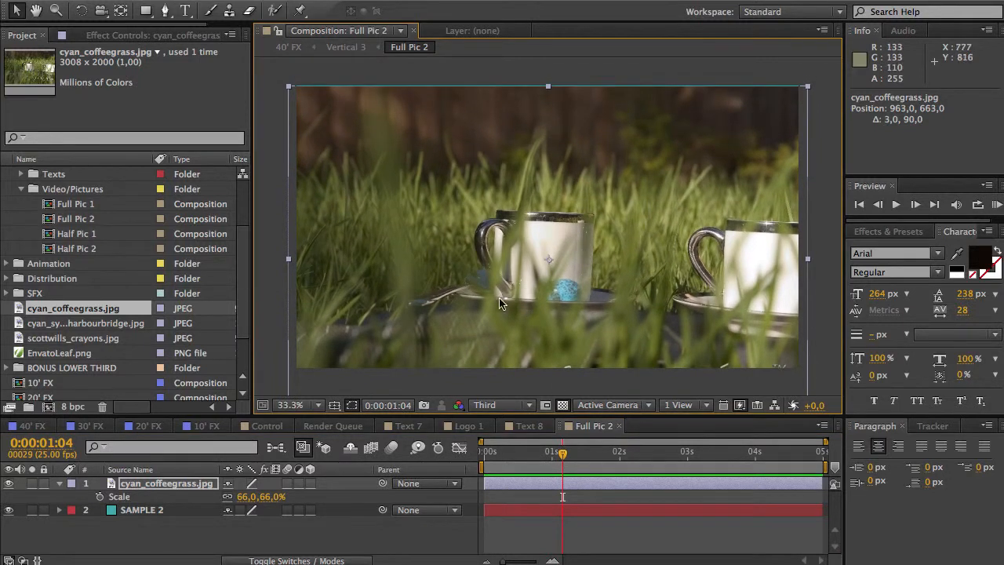
pyautogui.moveTo(436, 188); pyautogui.dragTo(438, 184)
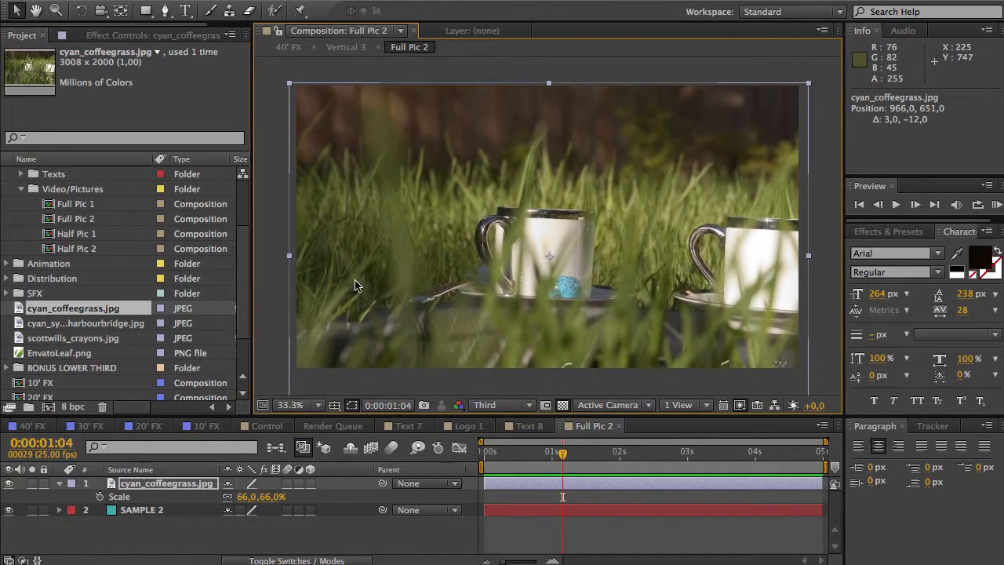
pyautogui.moveTo(565, 452)
pyautogui.mouseDown()
pyautogui.moveTo(531, 452)
pyautogui.moveTo(582, 453)
pyautogui.mouseUp()
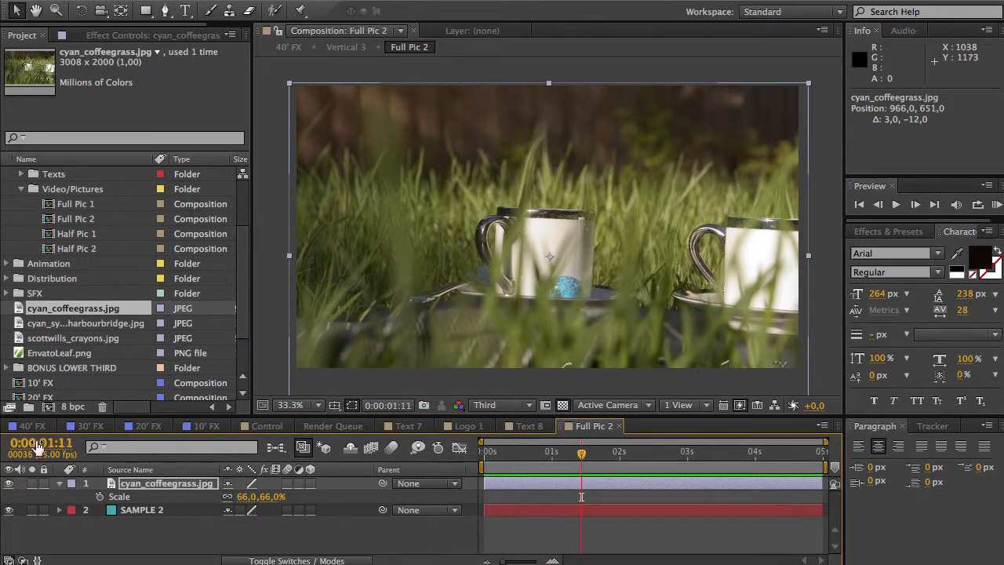
# Check the coffeegrass picture in 40' FX by scrubbing between 0:00:20:21 and 0:00:22:17.
pyautogui.click(31, 426)
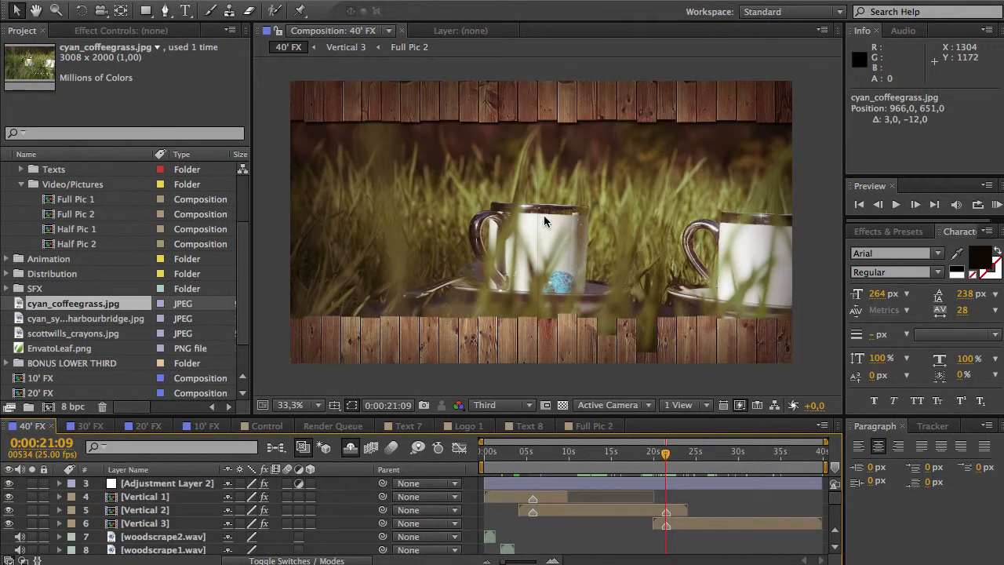
pyautogui.moveTo(665, 454); pyautogui.dragTo(675, 454)
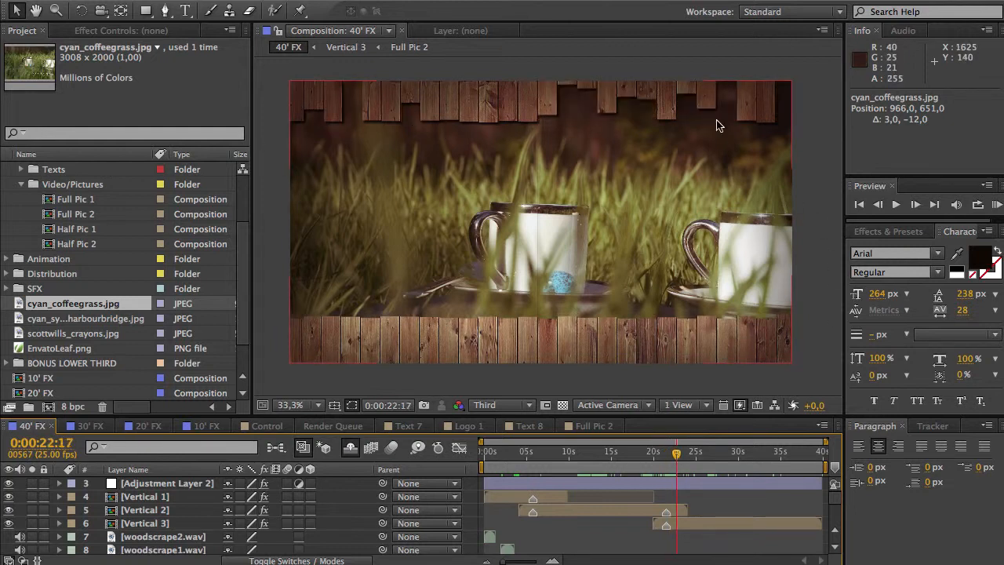
pyautogui.moveTo(677, 457)
pyautogui.mouseDown()
pyautogui.moveTo(694, 456)
pyautogui.moveTo(661, 459)
pyautogui.mouseUp()
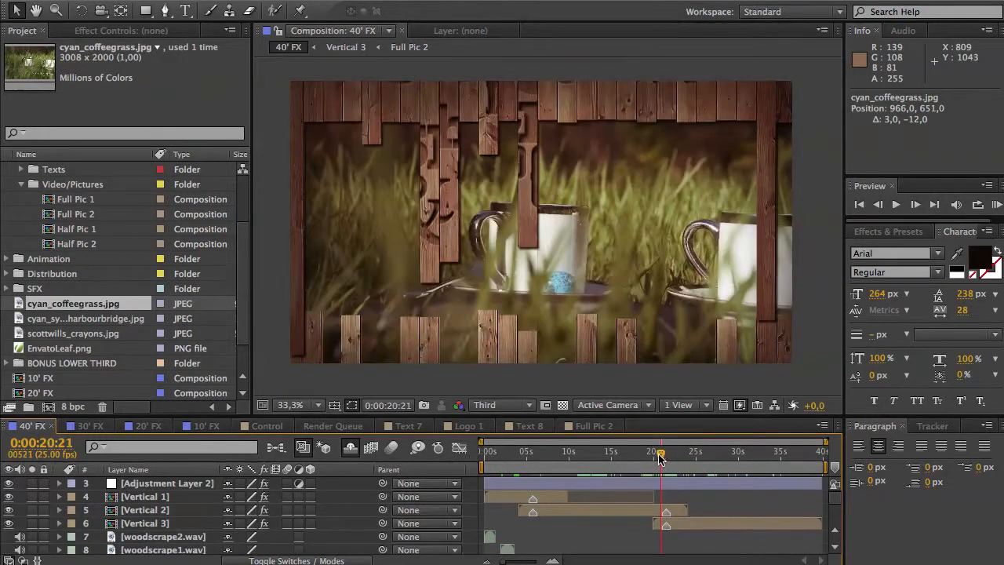
# Check the 30' FX composition up to 0:00:09:23 and the 20' FX composition up to 0:00:18:20.
pyautogui.click(91, 426)
pyautogui.moveTo(493, 451); pyautogui.dragTo(760, 471)
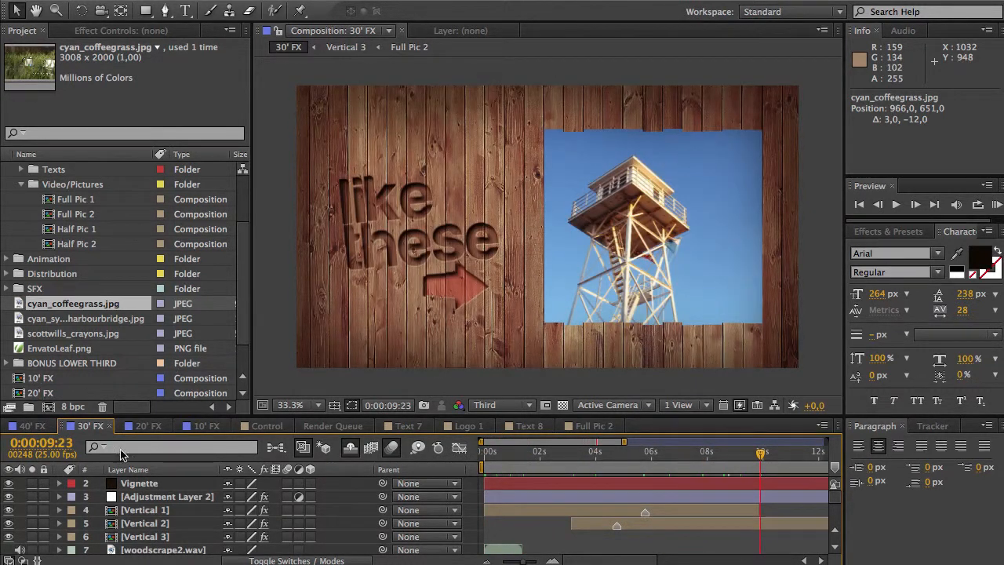
pyautogui.click(148, 428)
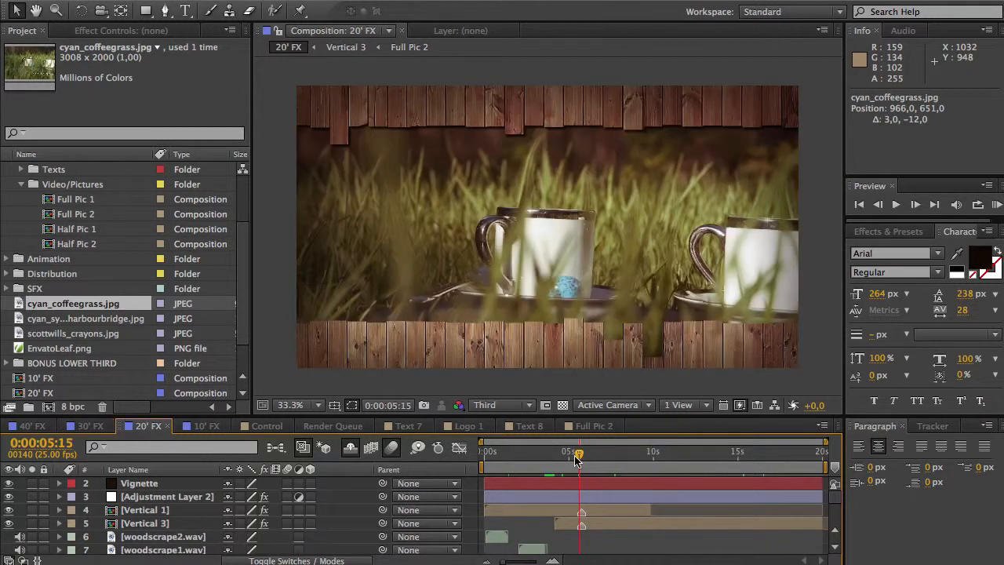
pyautogui.moveTo(571, 461); pyautogui.dragTo(591, 474)
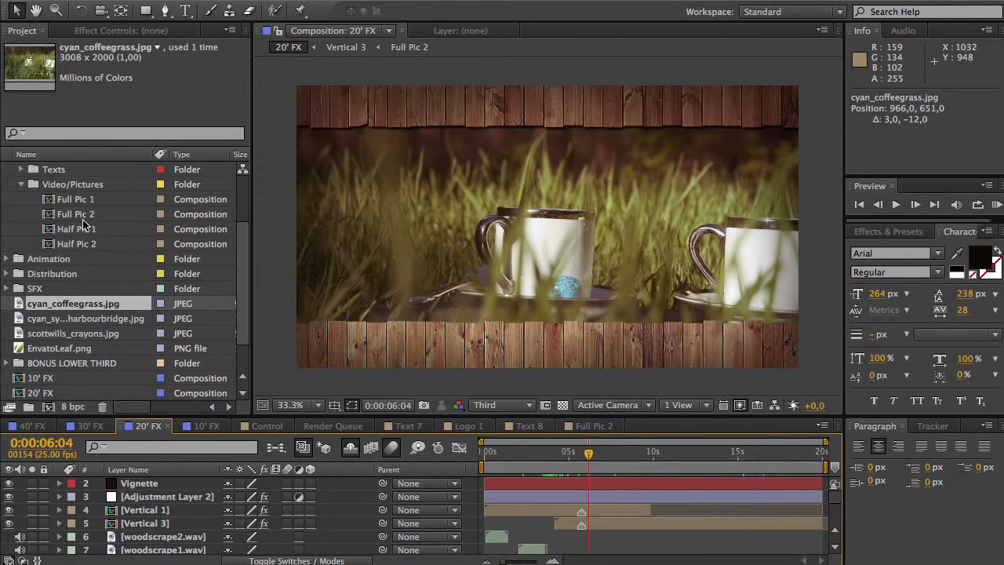
pyautogui.moveTo(518, 458); pyautogui.dragTo(742, 459)
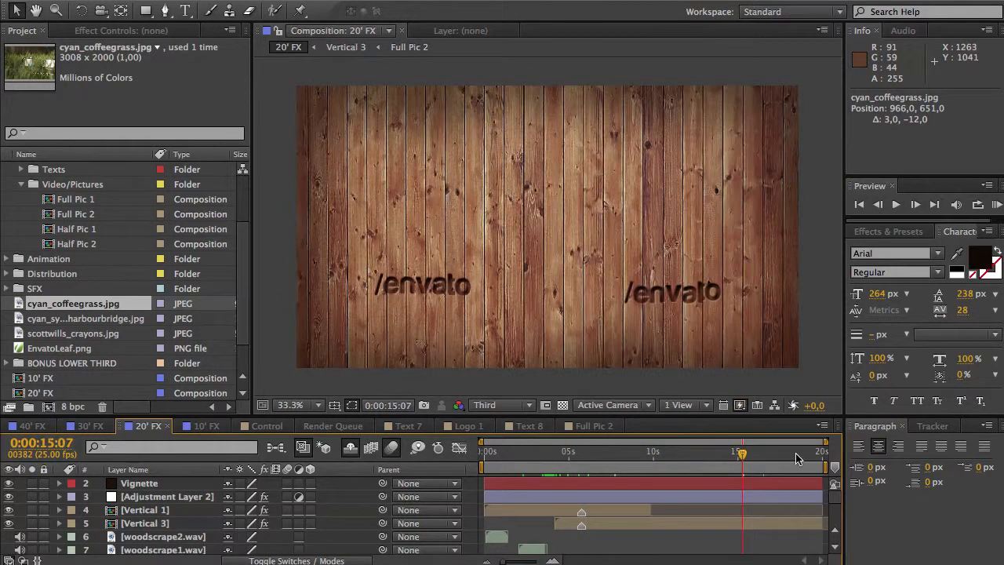
pyautogui.click(801, 456)
# Check the coffeegrass picture in the 10' FX composition by scrubbing to its end at 0:00:10:00.
pyautogui.click(206, 425)
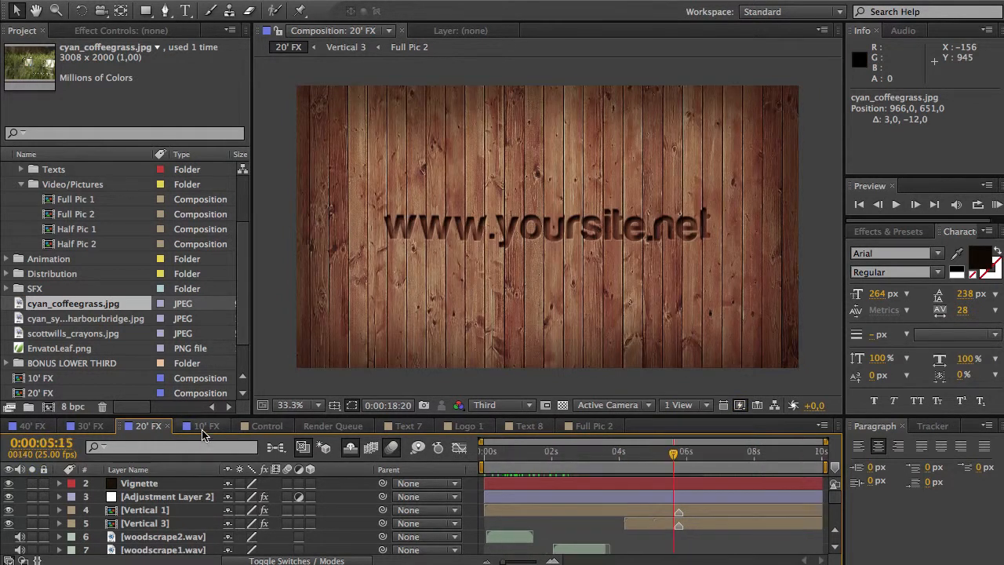
pyautogui.click(509, 461)
pyautogui.moveTo(508, 463); pyautogui.dragTo(691, 467)
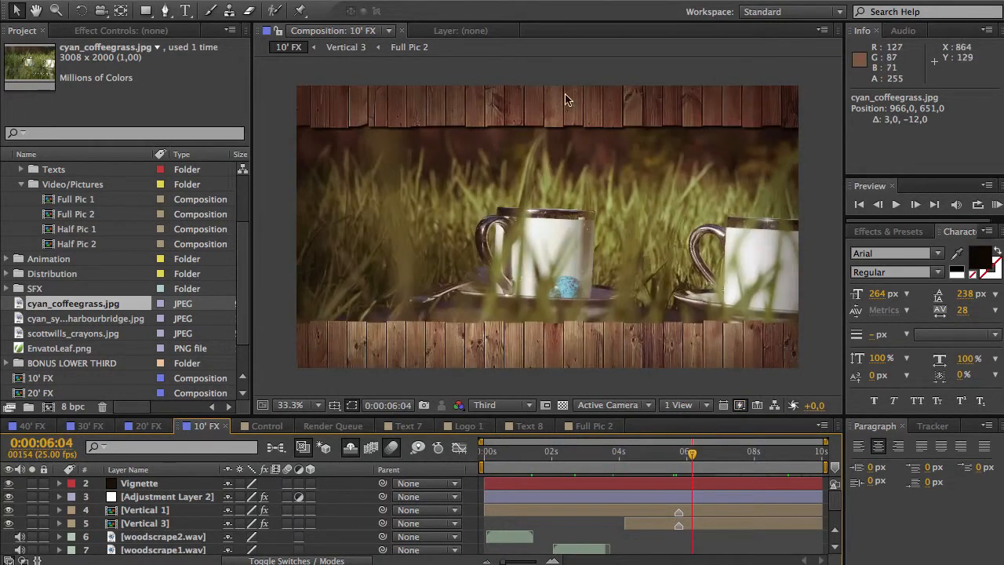
pyautogui.click(789, 463)
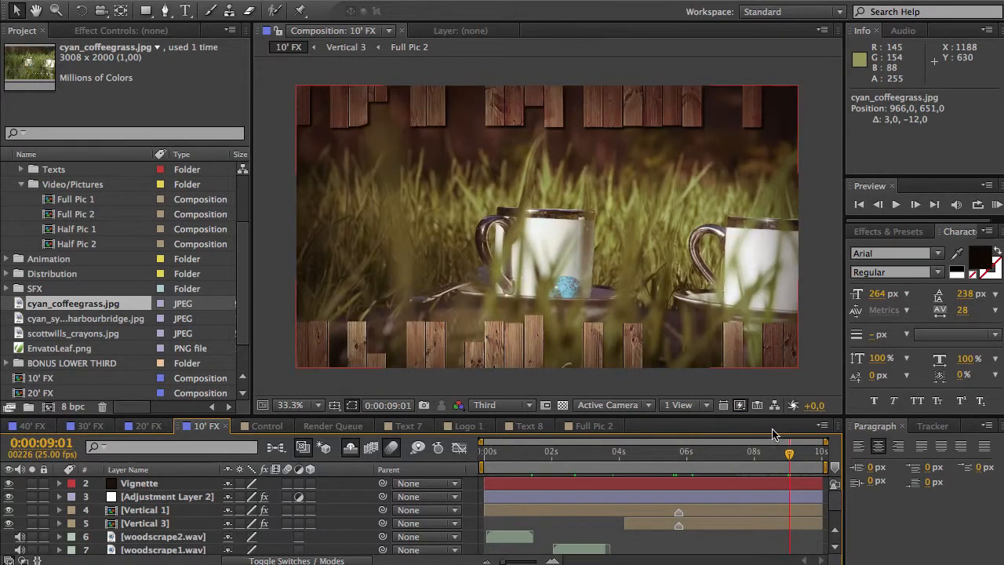
pyautogui.moveTo(812, 459); pyautogui.dragTo(825, 459)
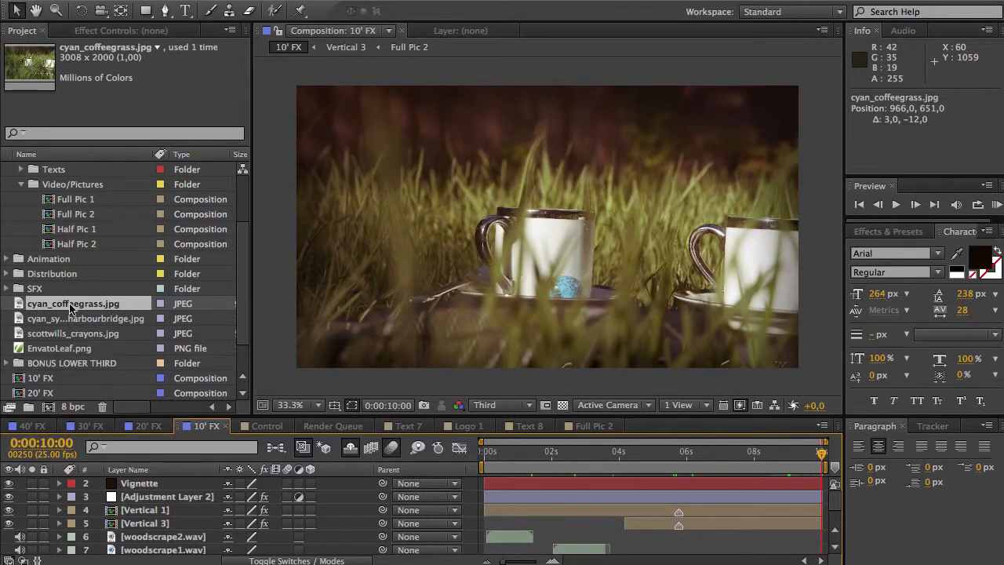
# Close the Full Pic 2, Text 8, Logo 1 and Text 7 compositions.
pyautogui.click(620, 426)
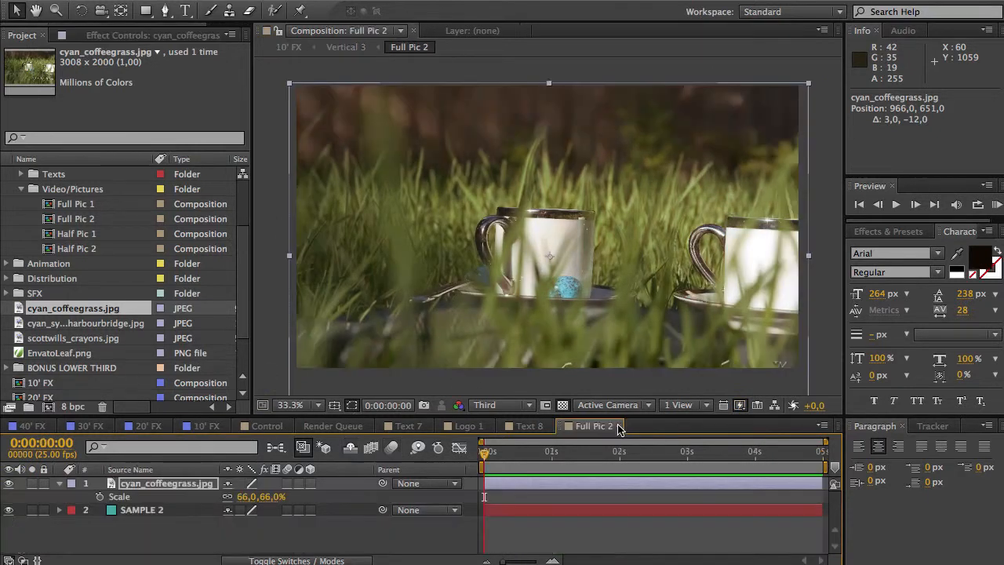
pyautogui.click(621, 426)
pyautogui.click(551, 426)
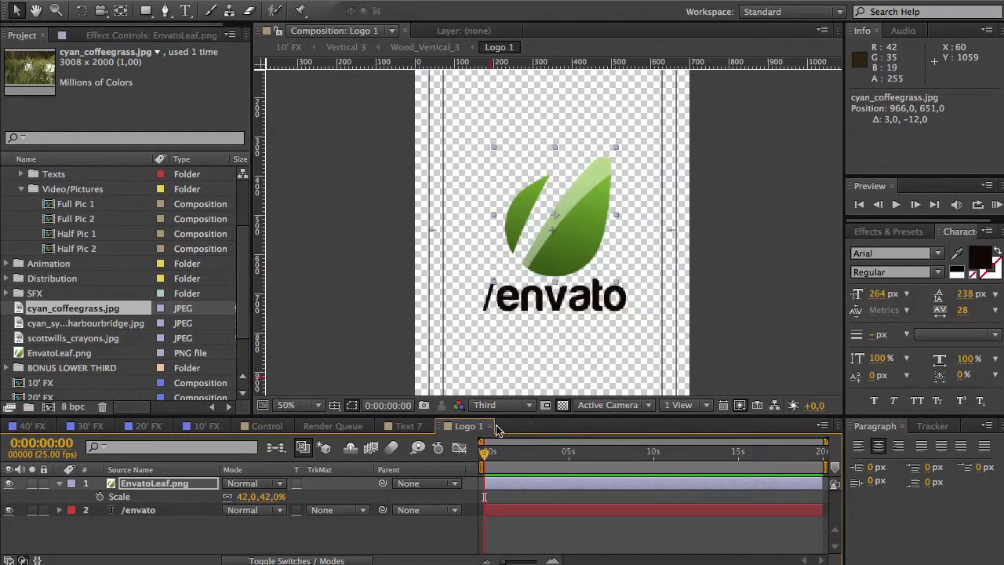
pyautogui.click(492, 427)
pyautogui.click(428, 426)
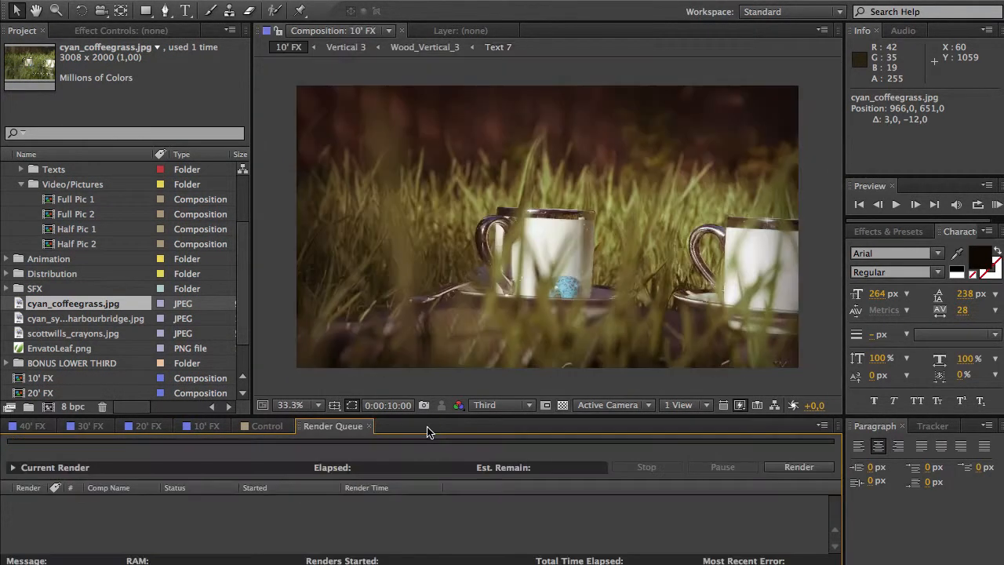
# Bring up the Control composition and collapse the Placeholders folder in the project.
pyautogui.click(268, 431)
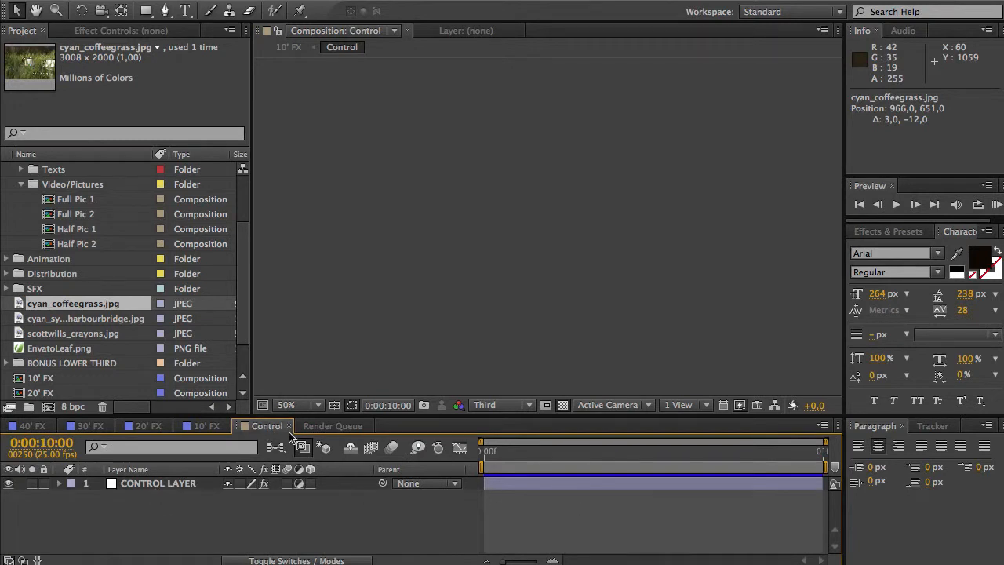
pyautogui.scroll(3, 32, 186)
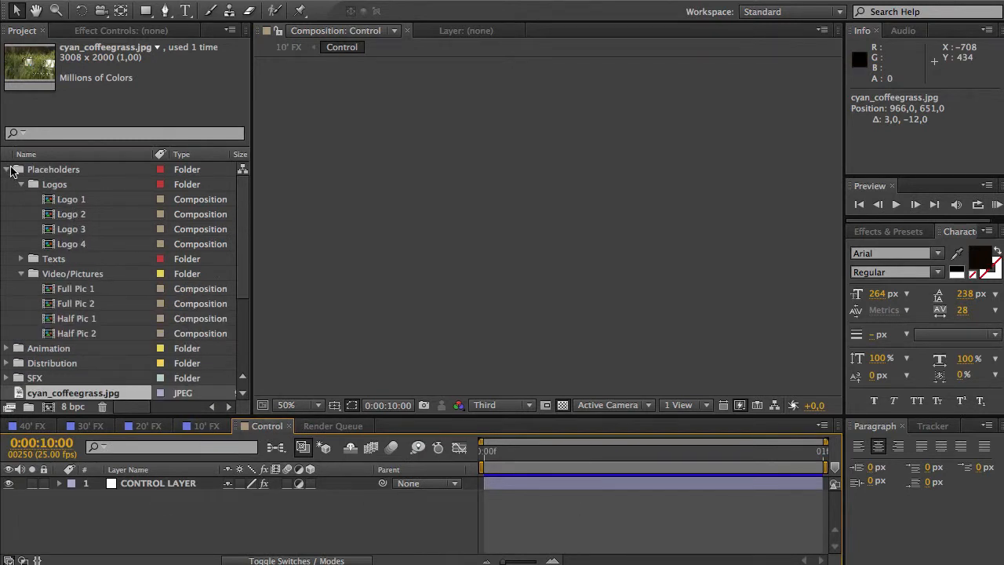
pyautogui.click(7, 169)
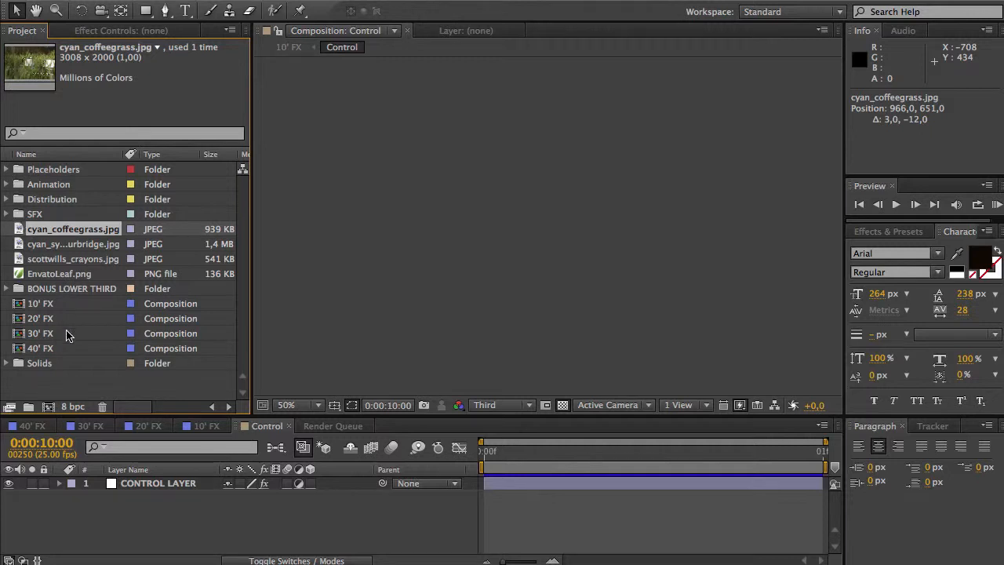
pyautogui.click(67, 397)
pyautogui.click(256, 429)
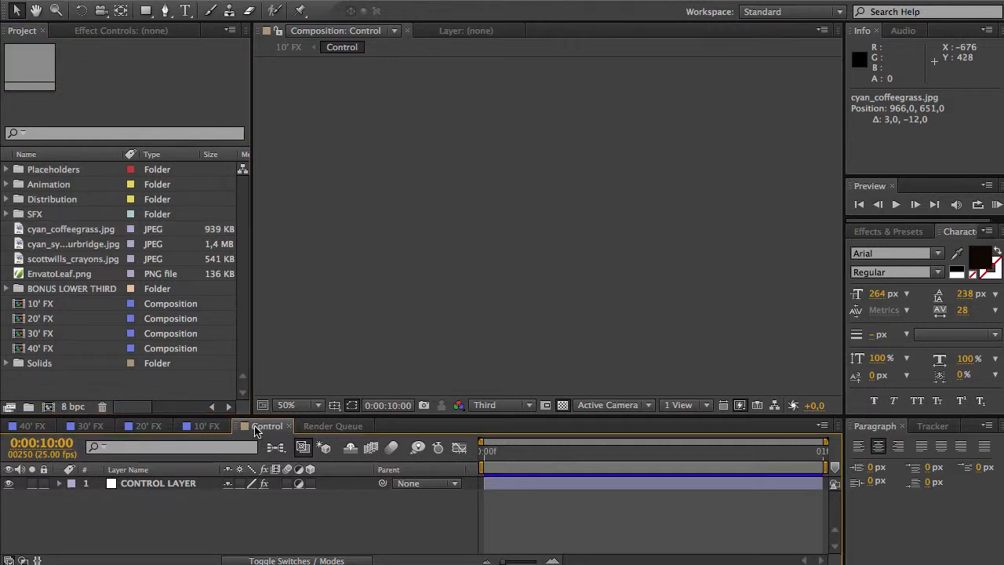
# Show the effect controls of CONTROL LAYER and turn off the Irregularity checkbox.
pyautogui.click(173, 486)
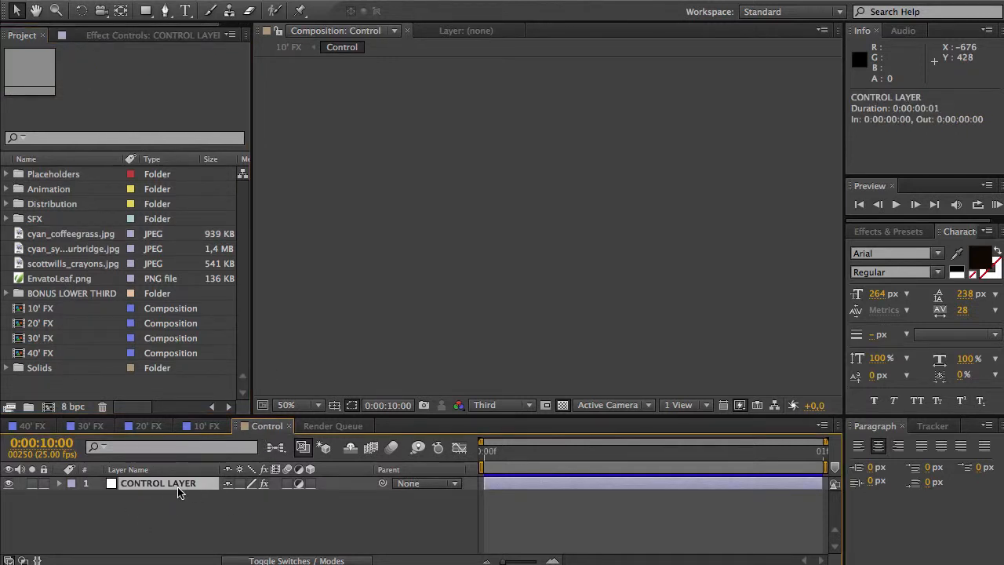
pyautogui.click(112, 35)
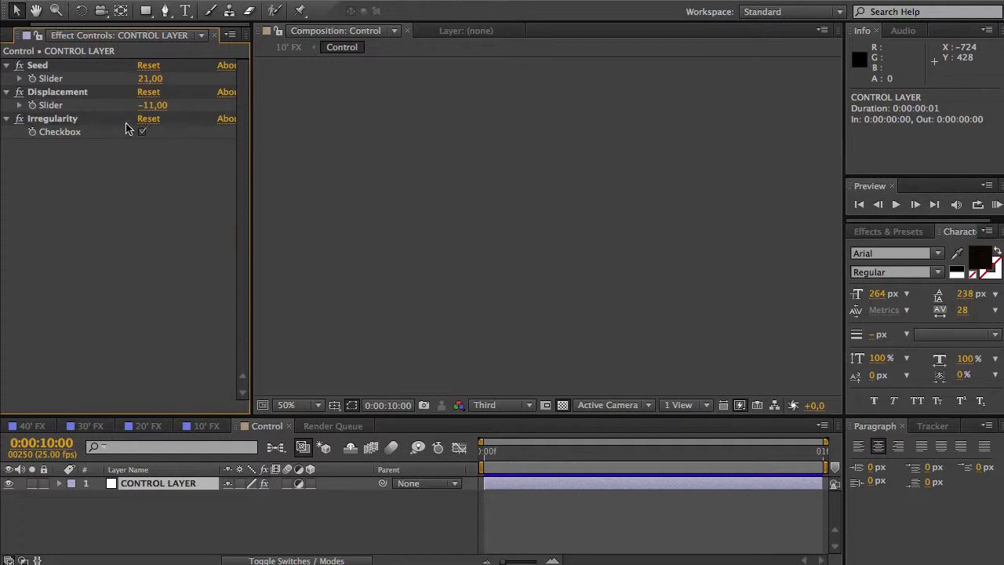
pyautogui.click(60, 123)
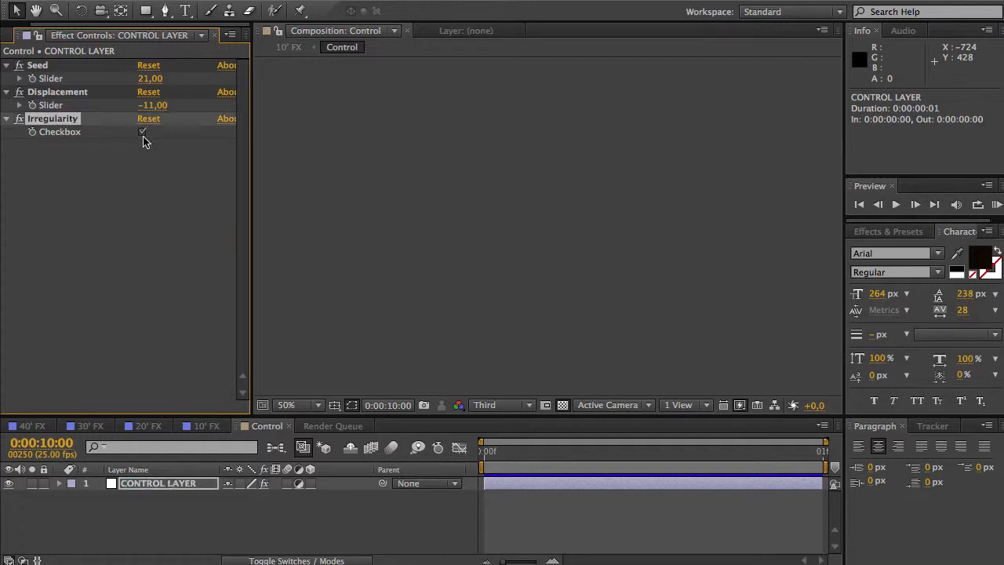
# Check the plank edges around the pictures and texts in 40' FX between 0:00:08:22 and 0:00:25:05.
pyautogui.click(30, 426)
pyautogui.moveTo(544, 457); pyautogui.dragTo(560, 460)
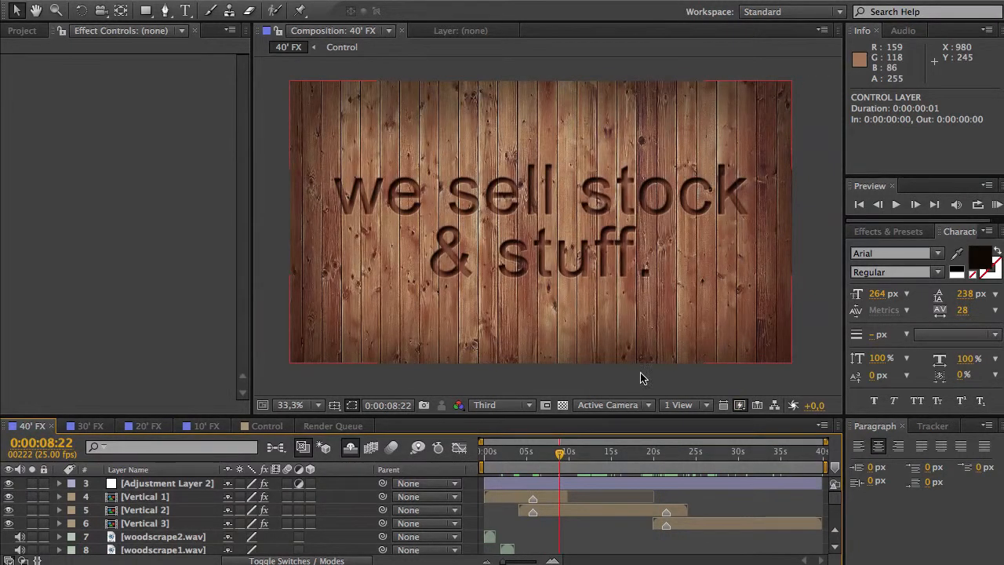
pyautogui.click(593, 452)
pyautogui.scroll(-1, 602, 463)
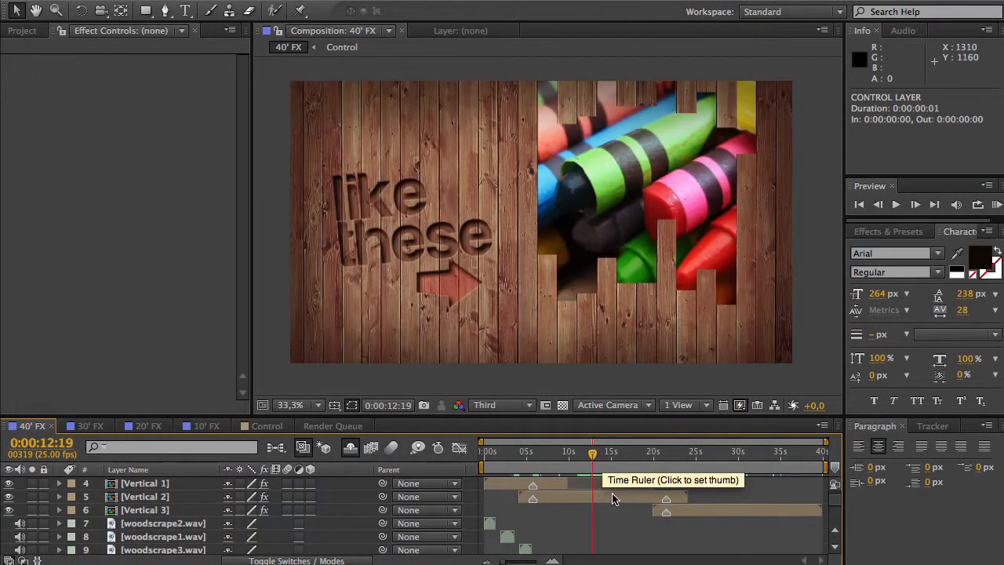
pyautogui.moveTo(598, 455)
pyautogui.mouseDown()
pyautogui.moveTo(612, 464)
pyautogui.moveTo(603, 464)
pyautogui.mouseUp()
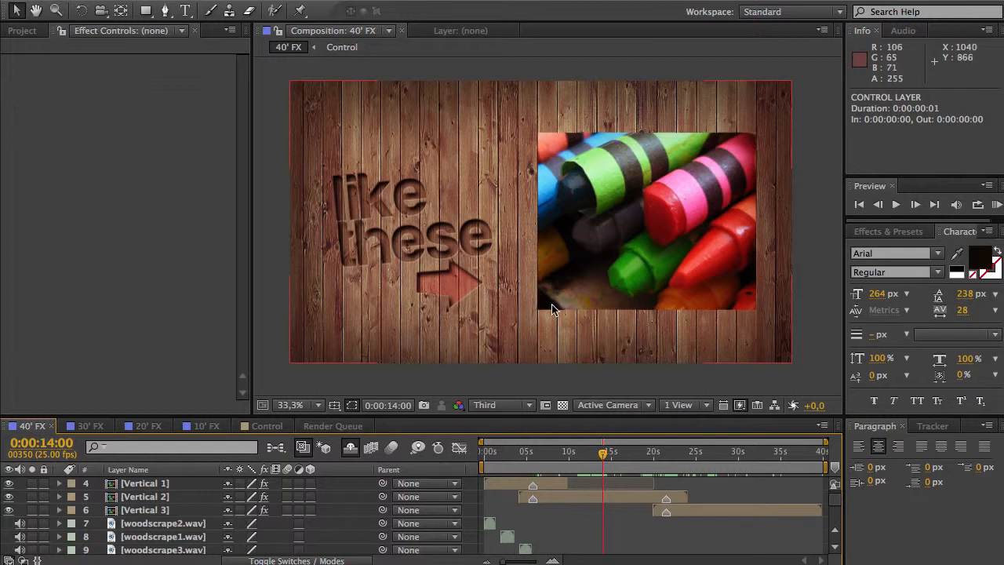
pyautogui.click(655, 455)
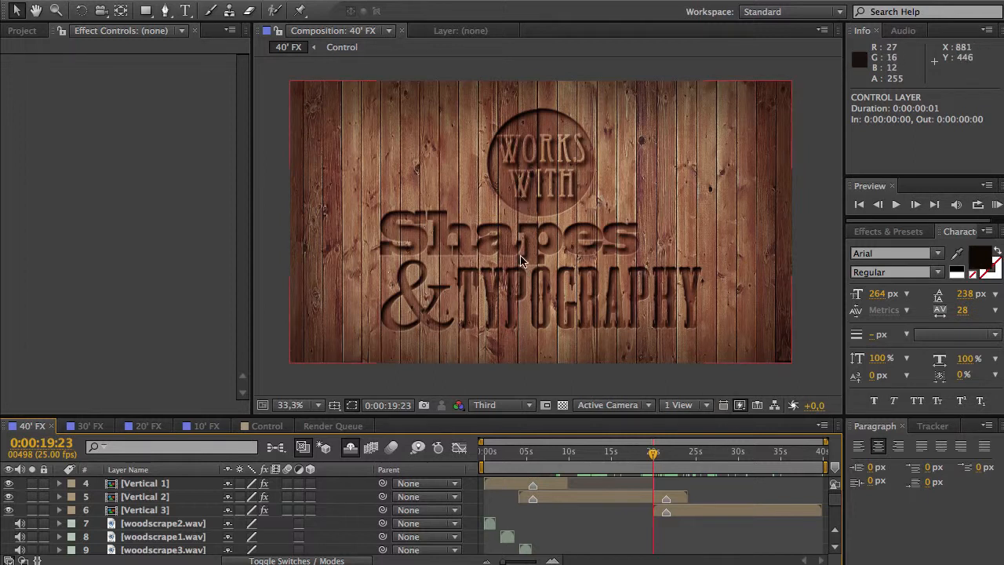
pyautogui.click(698, 461)
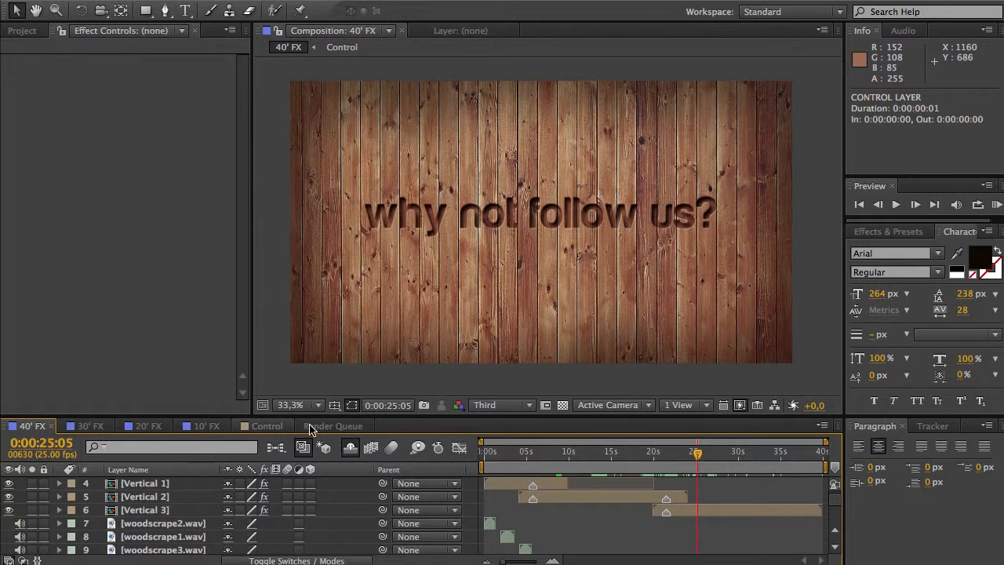
# Turn Irregularity back on in the Control composition and set the Displacement slider to -3.
pyautogui.click(267, 426)
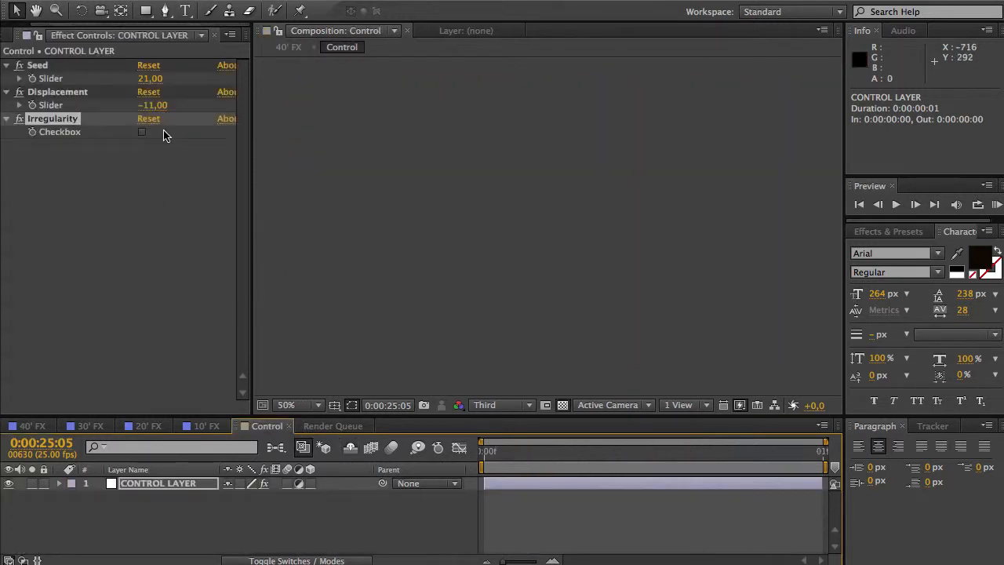
pyautogui.click(142, 133)
pyautogui.click(143, 133)
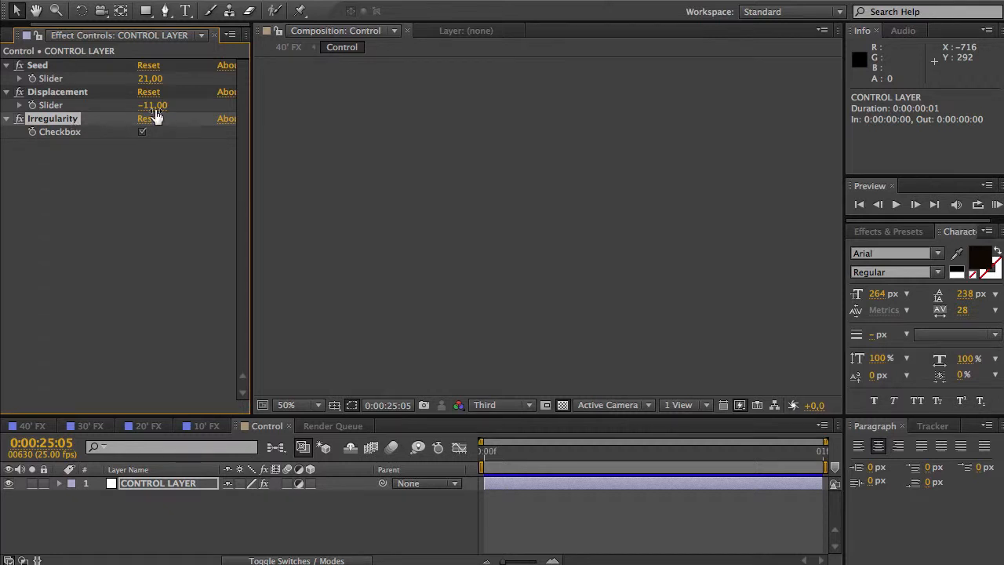
pyautogui.click(98, 96)
pyautogui.moveTo(160, 106); pyautogui.dragTo(169, 106)
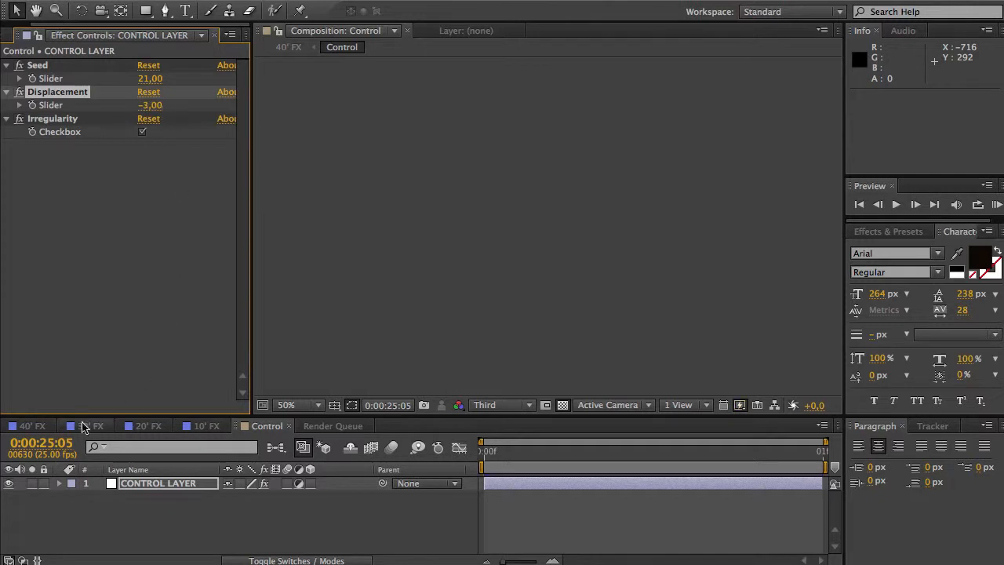
# Inspect the plank edges below the tower picture in 40' FX at 0:00:11:03, magnified to 200%.
pyautogui.click(35, 426)
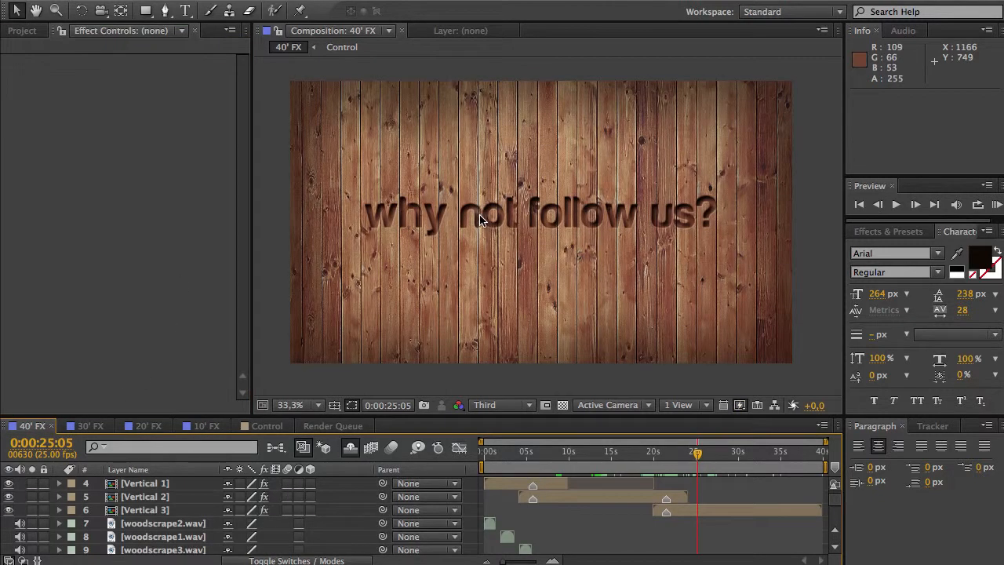
pyautogui.click(612, 456)
pyautogui.moveTo(611, 462); pyautogui.dragTo(578, 458)
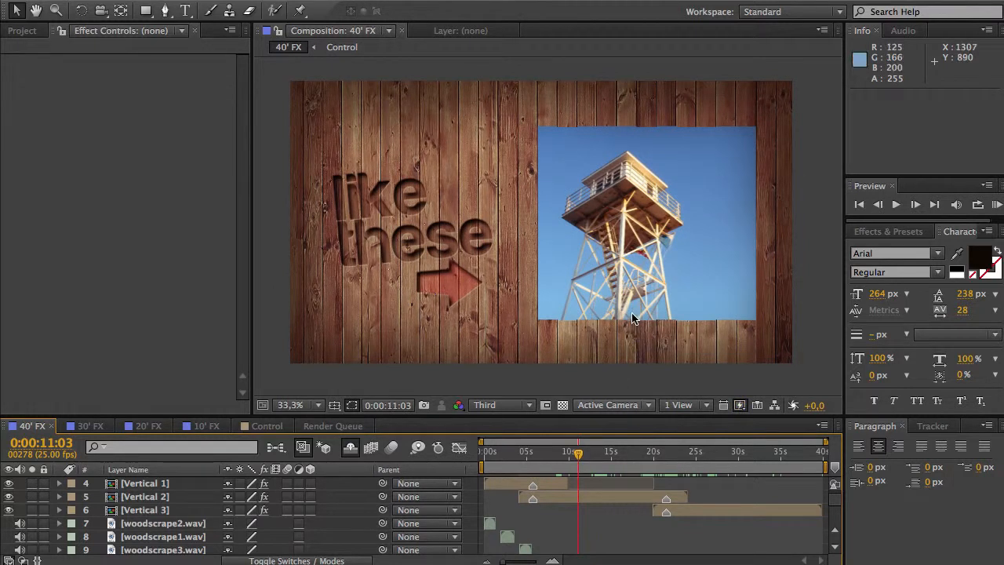
pyautogui.scroll(4, 632, 318)
pyautogui.press('space')
pyautogui.moveTo(589, 319); pyautogui.dragTo(529, 67)
pyautogui.moveTo(681, 311); pyautogui.dragTo(563, 0)
pyautogui.moveTo(564, 212); pyautogui.dragTo(383, 213)
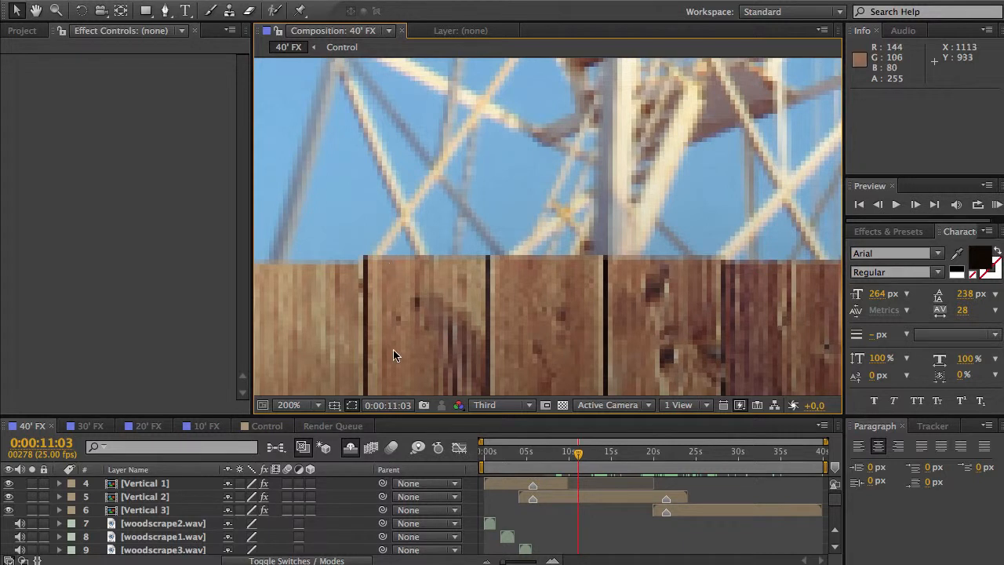
# Return the 40' FX view to 33.3% magnification so the whole frame shows.
pyautogui.scroll(-6, 393, 349)
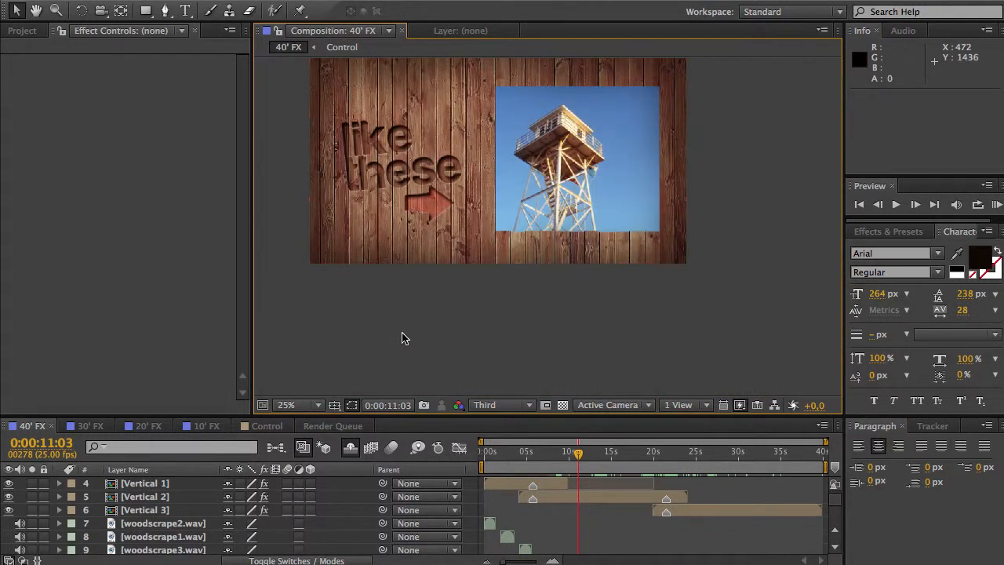
pyautogui.scroll(4, 444, 251)
pyautogui.scroll(-2, 538, 368)
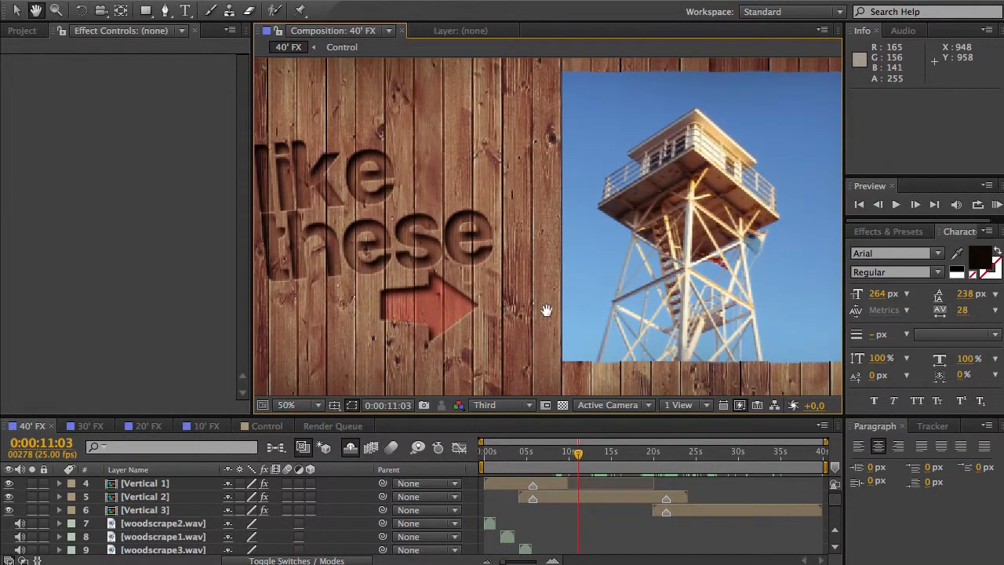
pyautogui.scroll(-2, 439, 329)
pyautogui.scroll(2, 345, 376)
pyautogui.click(294, 404)
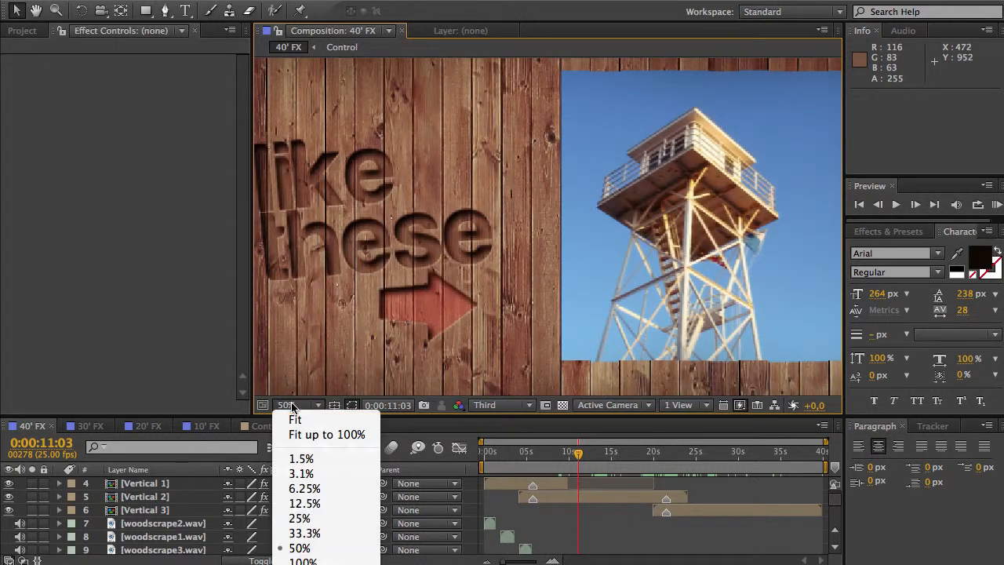
pyautogui.click(314, 533)
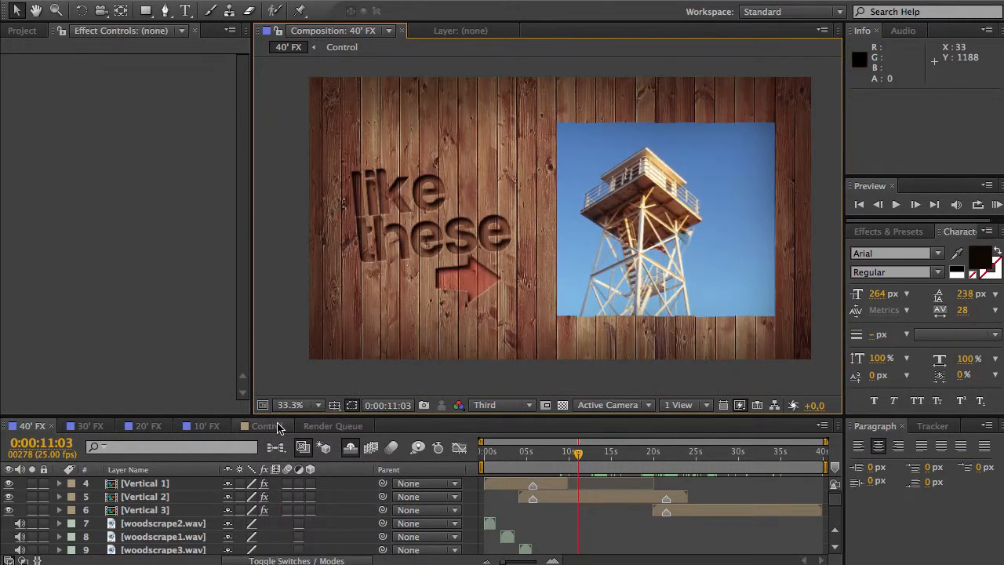
# Make the Displacement slider of CONTROL LAYER much more negative and check the plank edges in 40' FX.
pyautogui.click(270, 426)
pyautogui.moveTo(155, 105); pyautogui.dragTo(151, 116)
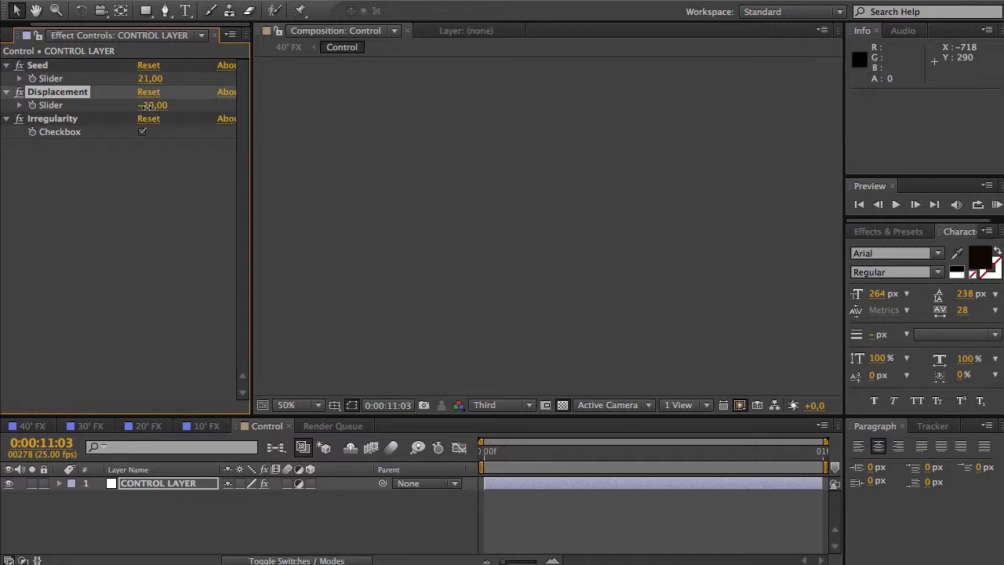
pyautogui.click(32, 426)
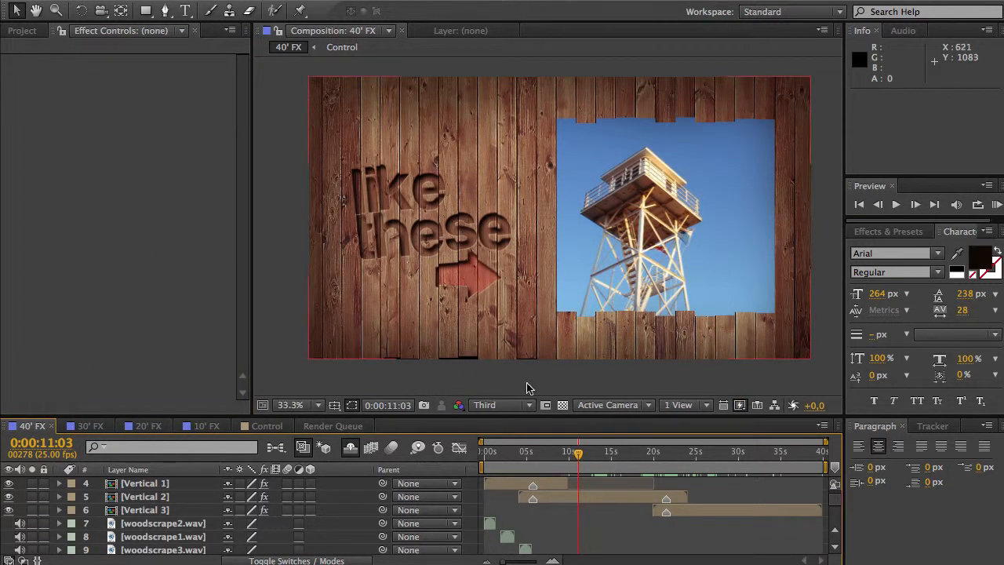
# Check the plank transitions, text and leaf logo at several times along the 40' FX timeline.
pyautogui.moveTo(604, 473); pyautogui.dragTo(725, 465)
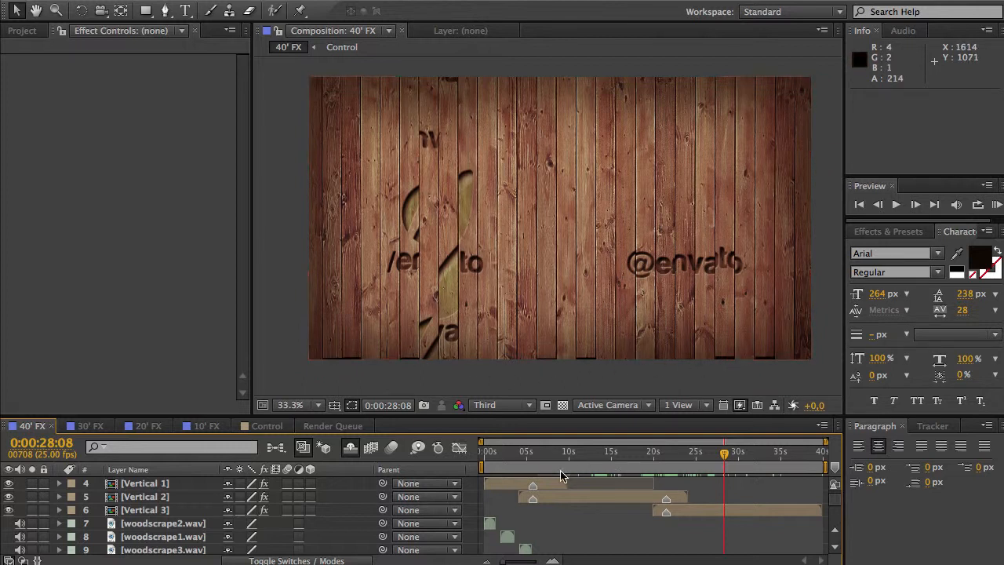
pyautogui.click(557, 469)
pyautogui.scroll(-1, 569, 462)
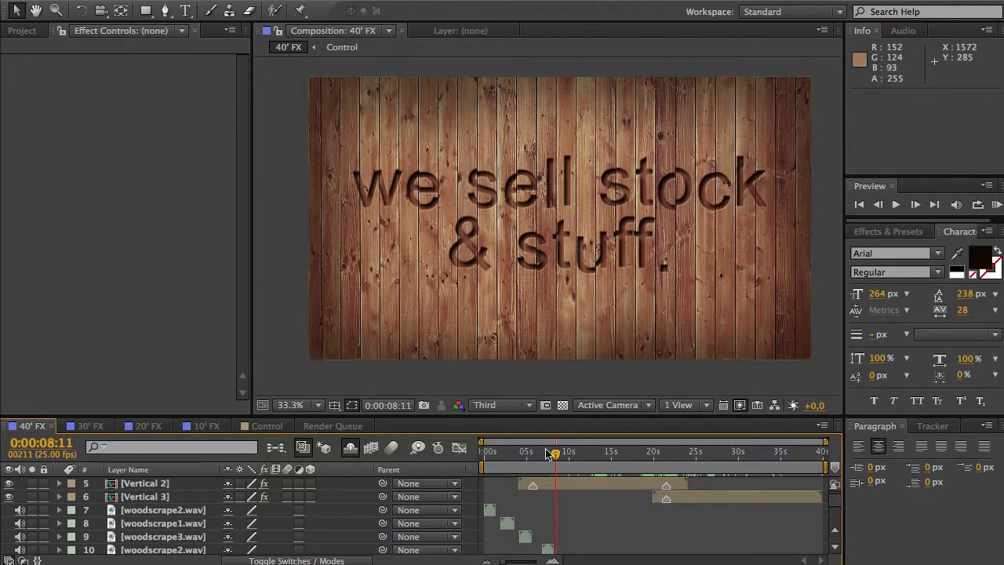
pyautogui.moveTo(527, 463); pyautogui.dragTo(501, 449)
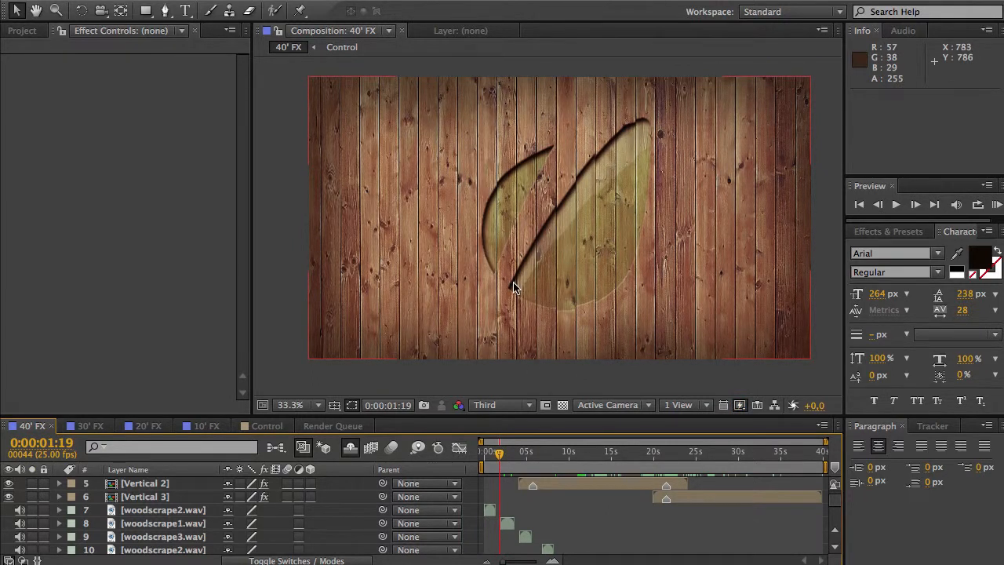
# Set CONTROL LAYER's Displacement slider to -38 and check the text and plank transition in 40' FX between 0:00:04:02 and 0:00:07:13.
pyautogui.click(257, 426)
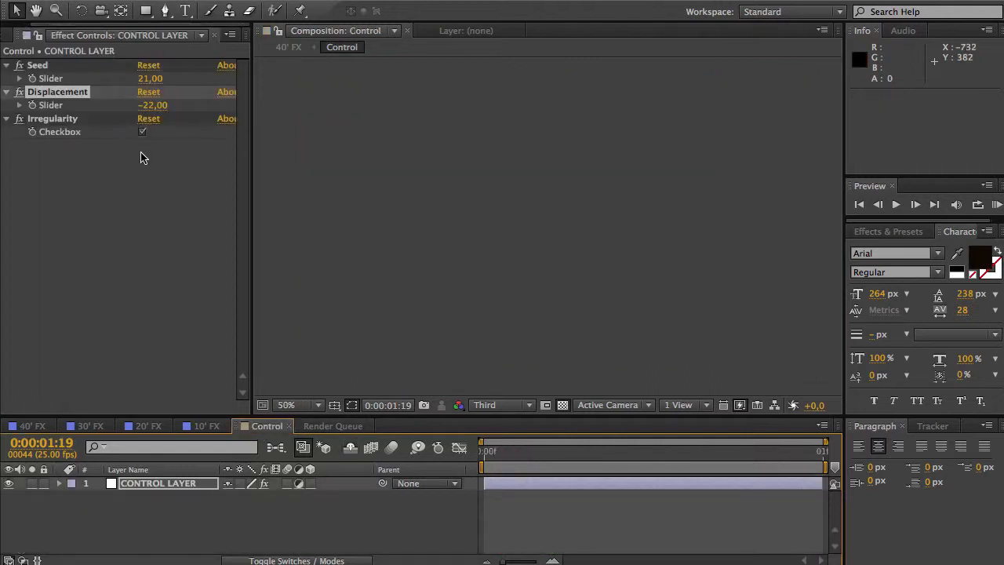
pyautogui.moveTo(147, 112); pyautogui.dragTo(135, 108)
pyautogui.click(33, 426)
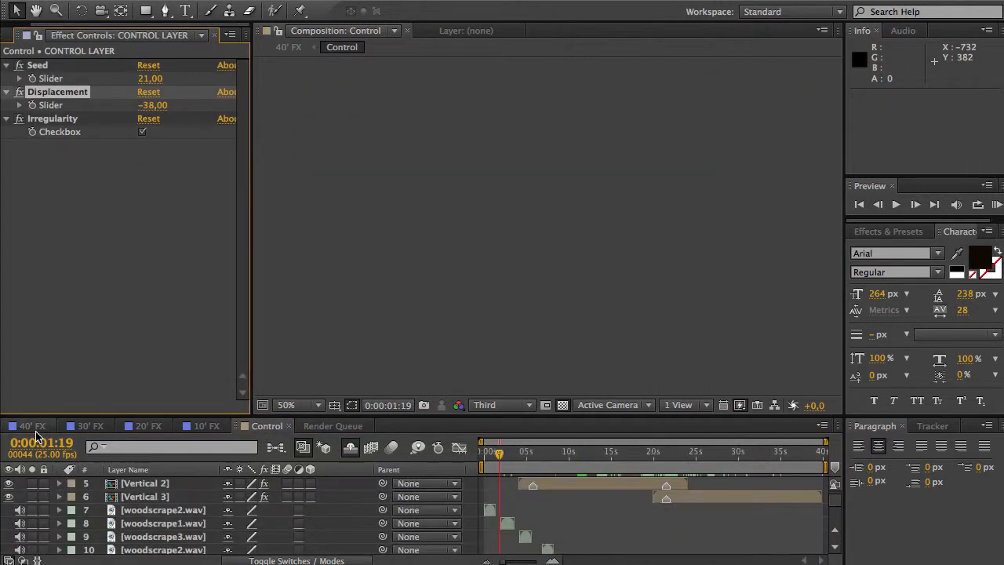
pyautogui.click(518, 451)
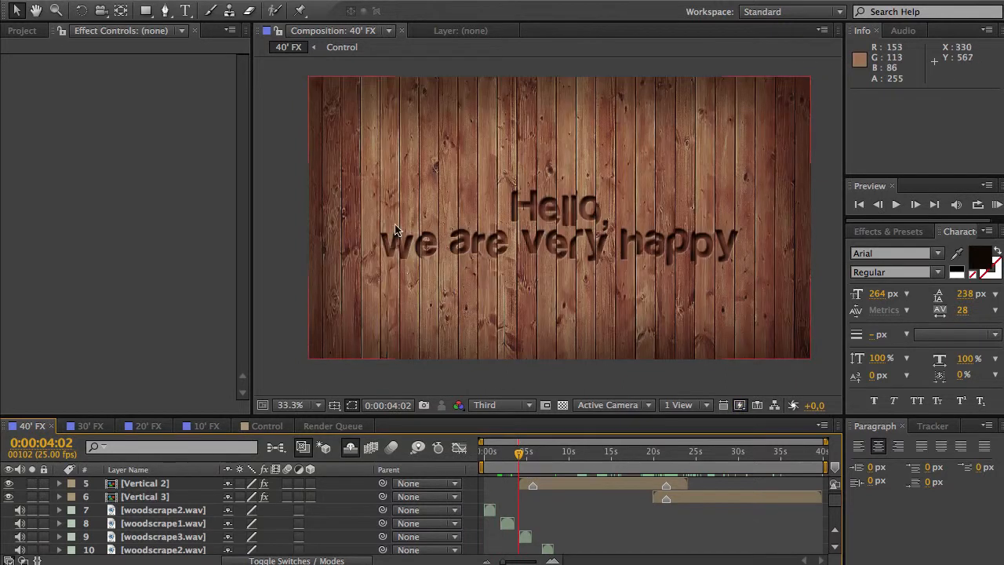
pyautogui.moveTo(521, 459); pyautogui.dragTo(547, 458)
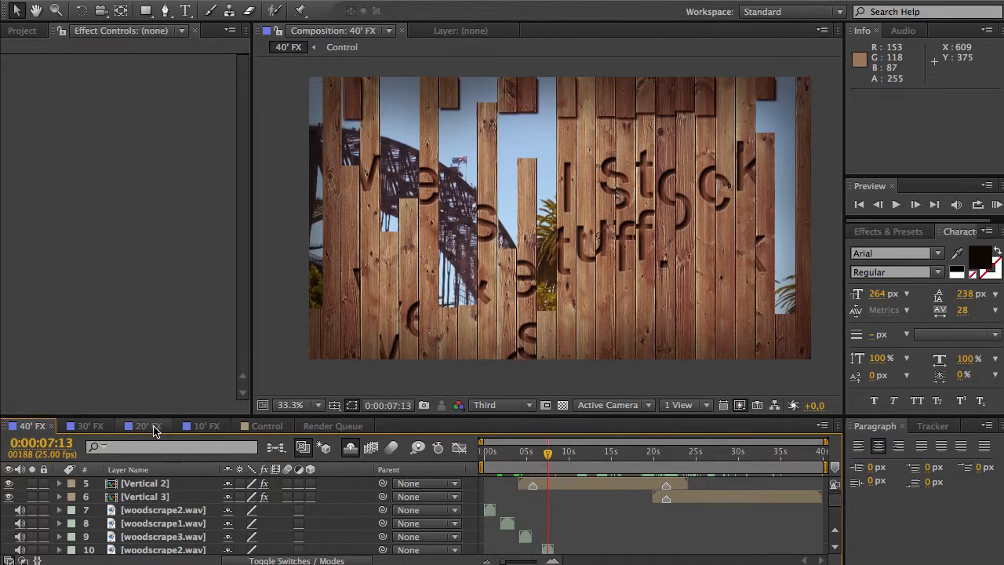
# Set CONTROL LAYER's Displacement slider to -11 and toggle the Irregularity option off and back on.
pyautogui.click(255, 426)
pyautogui.click(153, 105)
pyautogui.write('-11')
pyautogui.press('Return')
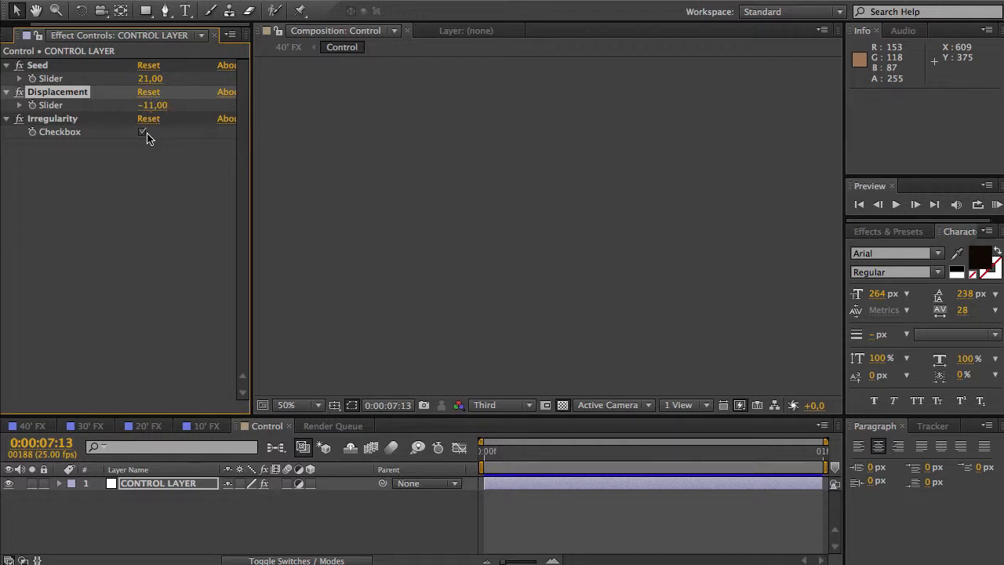
pyautogui.click(142, 133)
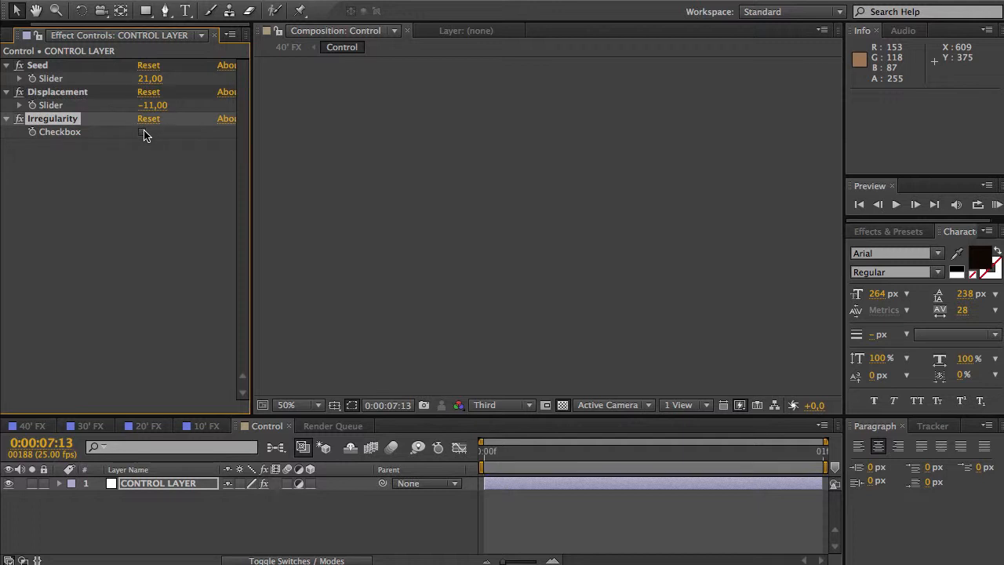
pyautogui.click(155, 160)
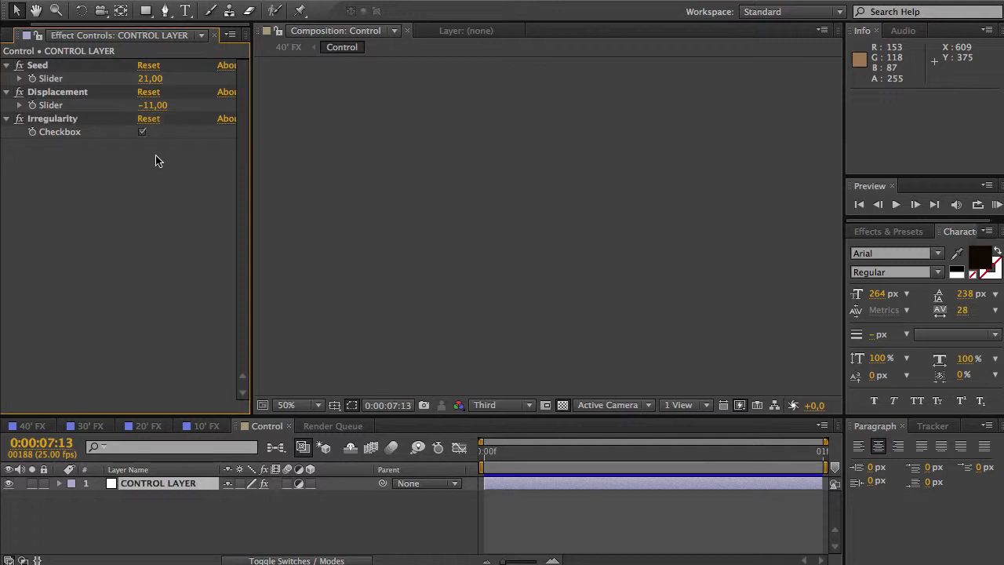
# Set CONTROL LAYER's Seed slider to 58 and compare the plank movement at several times in 40' FX.
pyautogui.click(55, 68)
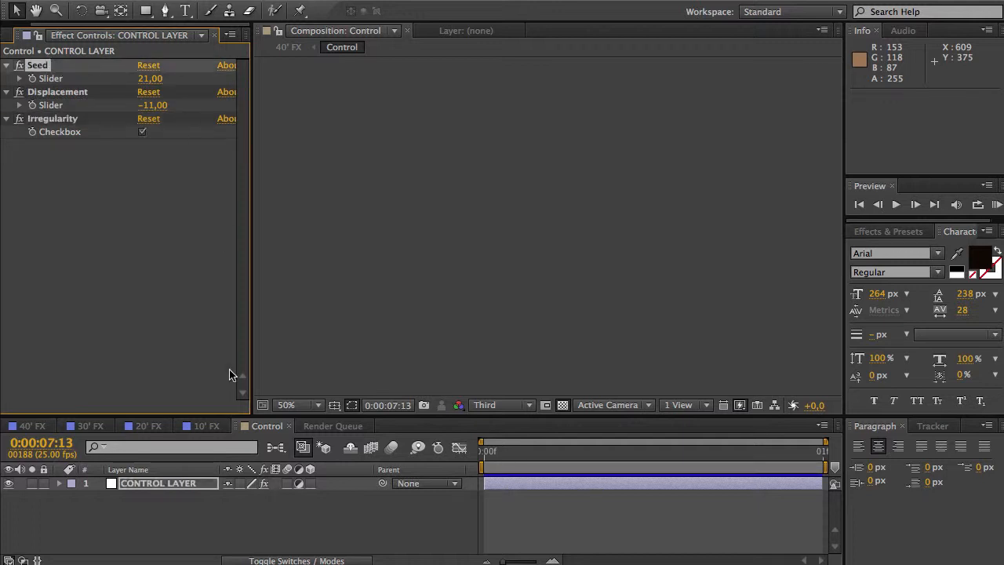
pyautogui.click(32, 426)
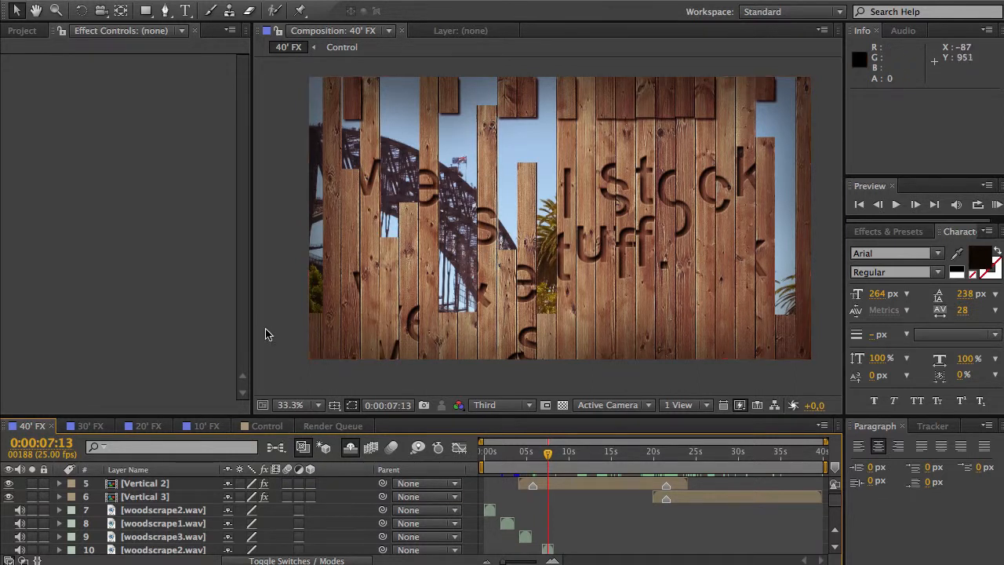
pyautogui.click(266, 426)
pyautogui.moveTo(150, 79); pyautogui.dragTo(170, 79)
pyautogui.click(32, 426)
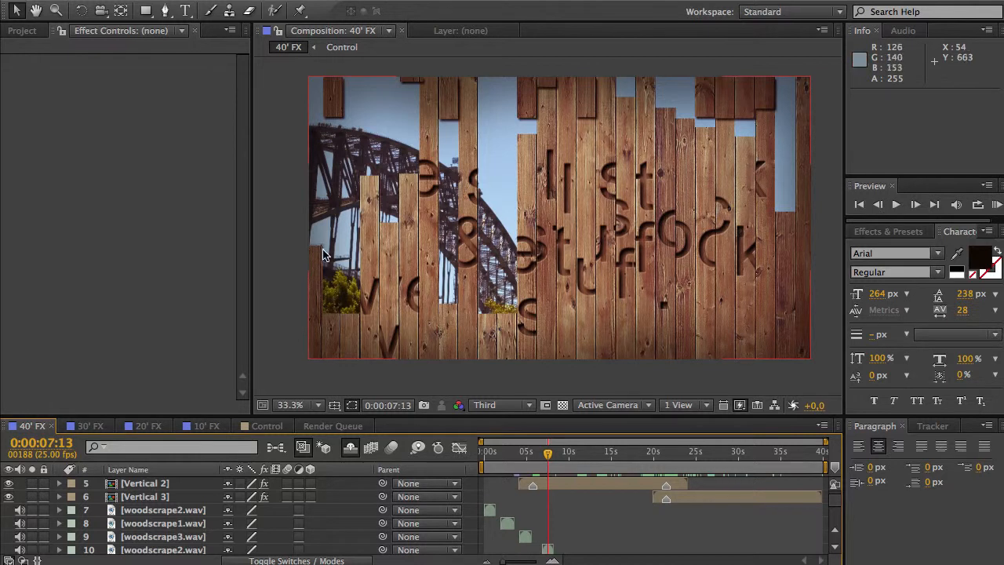
pyautogui.click(352, 403)
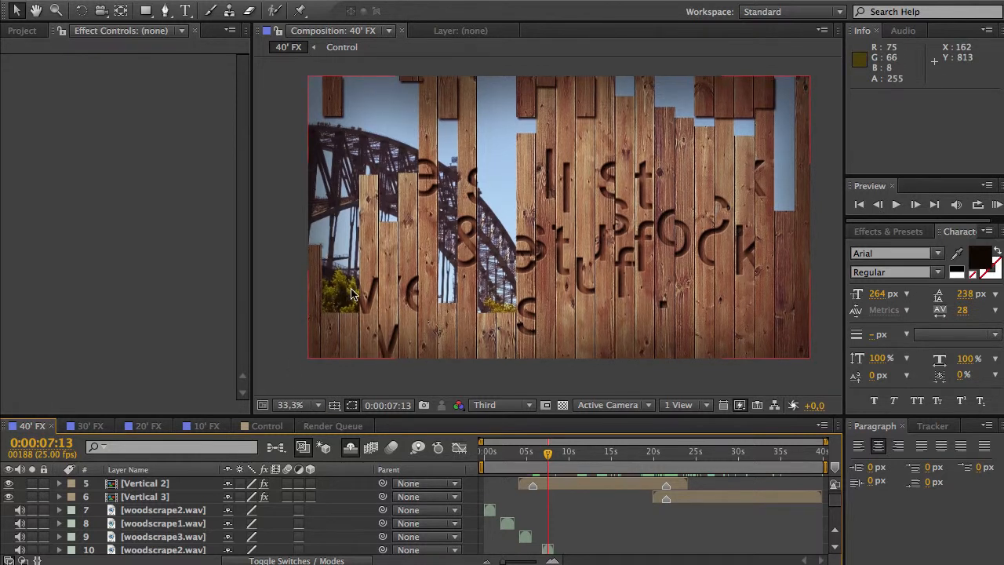
pyautogui.click(531, 455)
pyautogui.moveTo(532, 455); pyautogui.dragTo(600, 459)
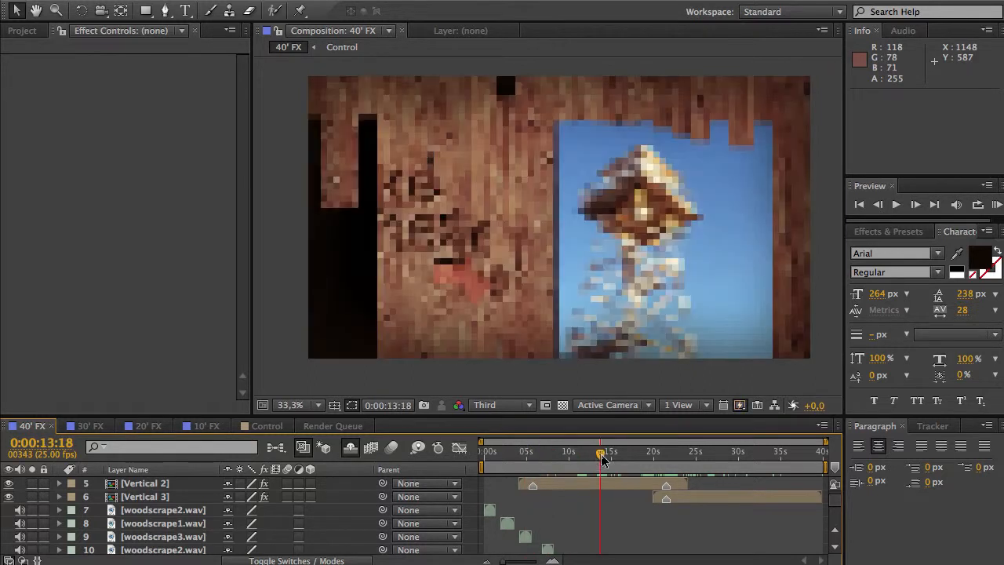
pyautogui.click(641, 453)
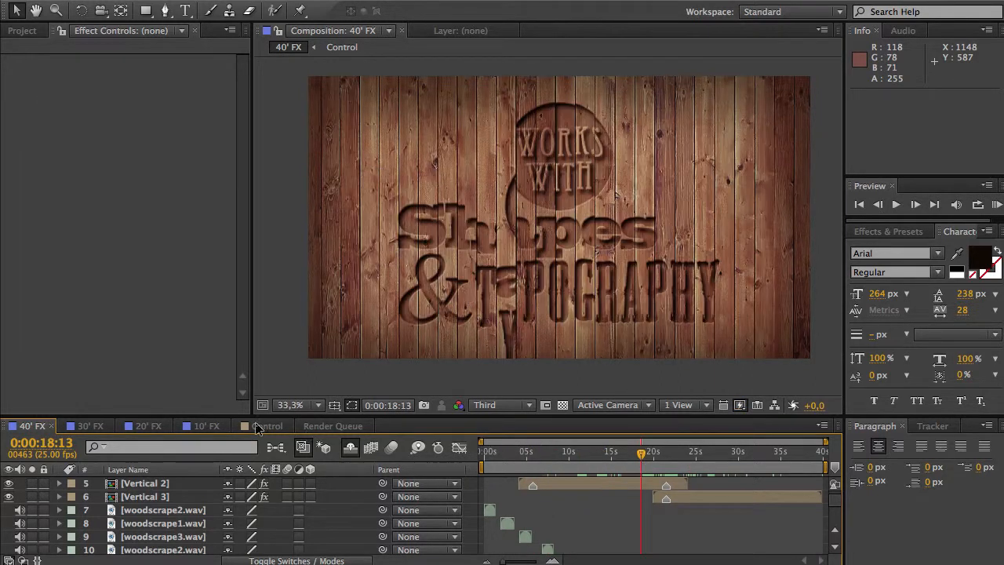
# Lock the effect controls to CONTROL LAYER and view 40' FX at 0:00:12:08 with its sliders still available.
pyautogui.click(269, 428)
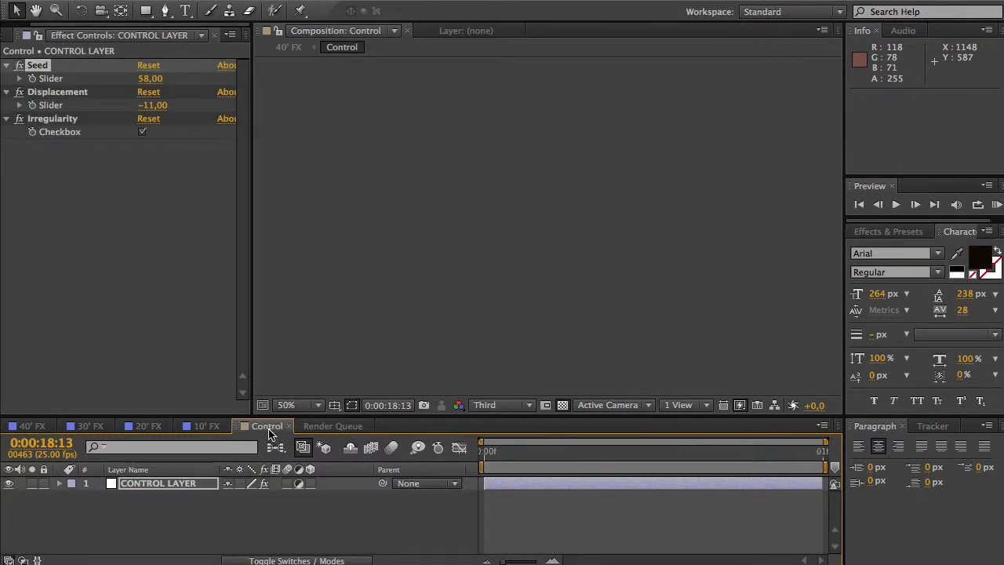
pyautogui.click(36, 36)
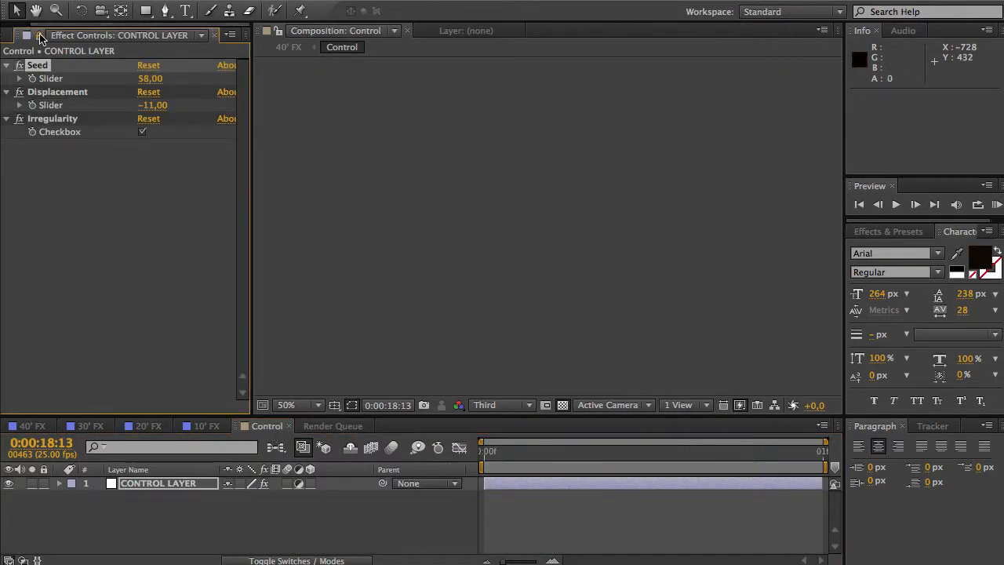
pyautogui.click(45, 429)
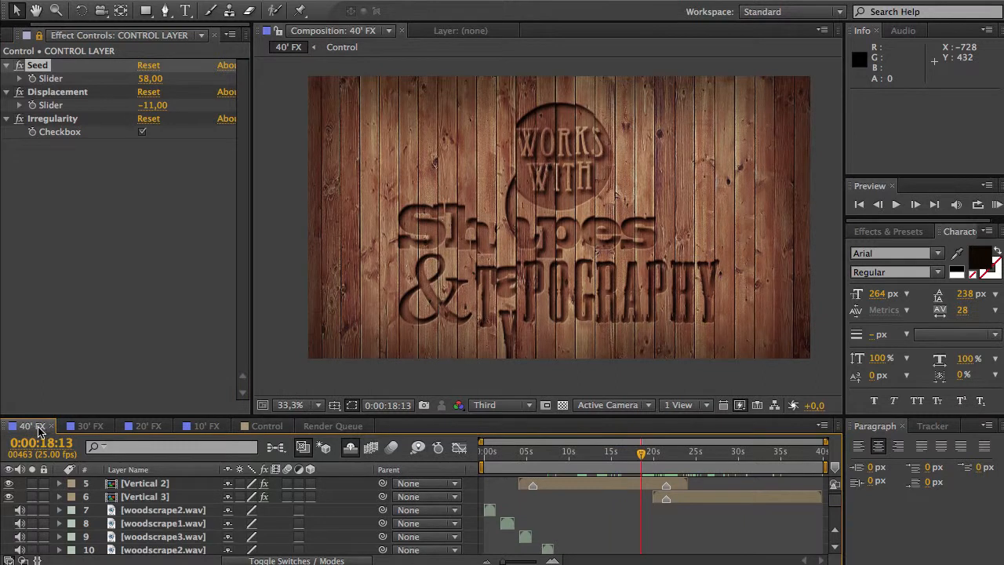
pyautogui.click(588, 461)
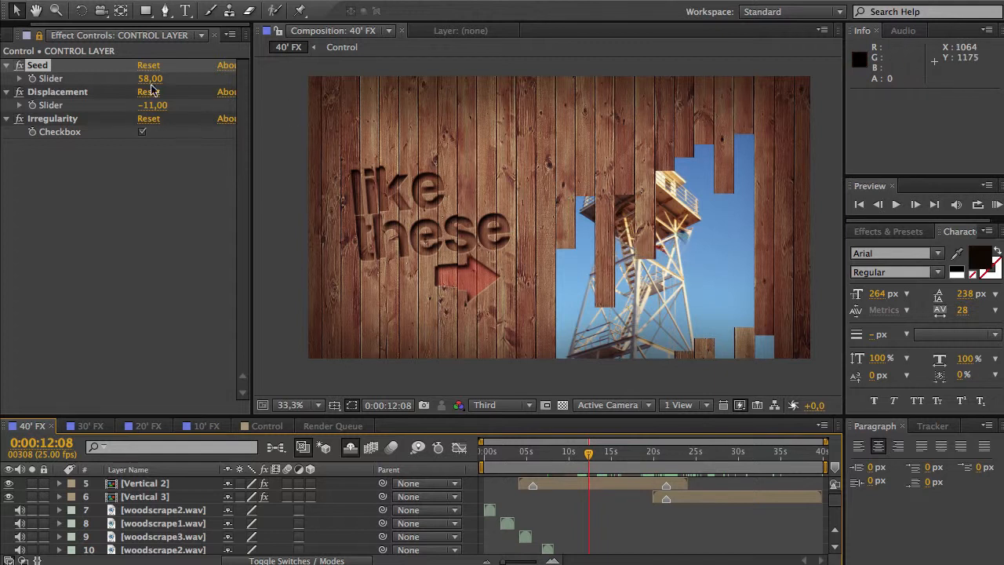
# Vary the Seed slider through 63 and 45 to -39 while watching the planks in 40' FX at 0:00:12:08 and 0:00:06:21.
pyautogui.moveTo(145, 81); pyautogui.dragTo(149, 79)
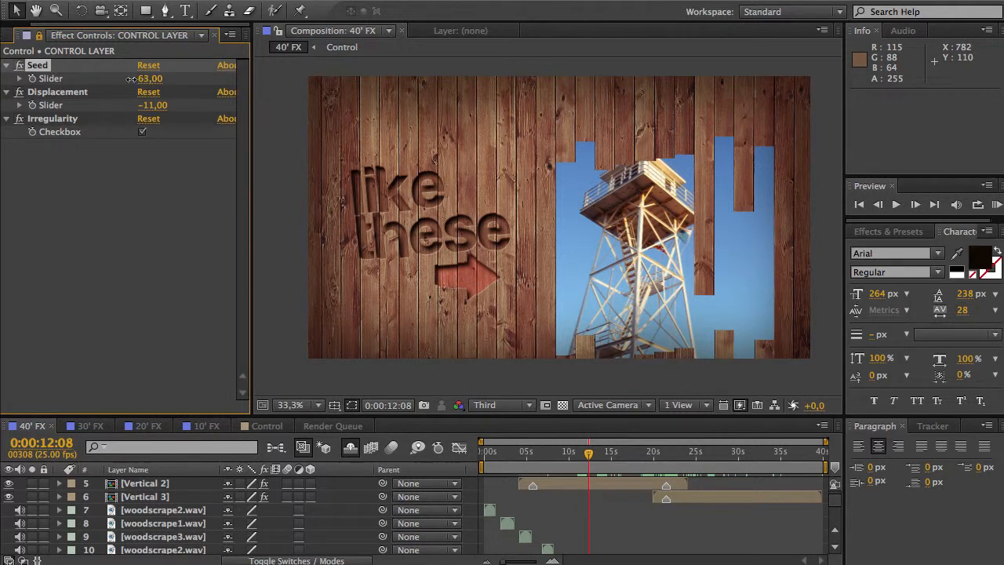
pyautogui.moveTo(131, 78); pyautogui.dragTo(121, 93)
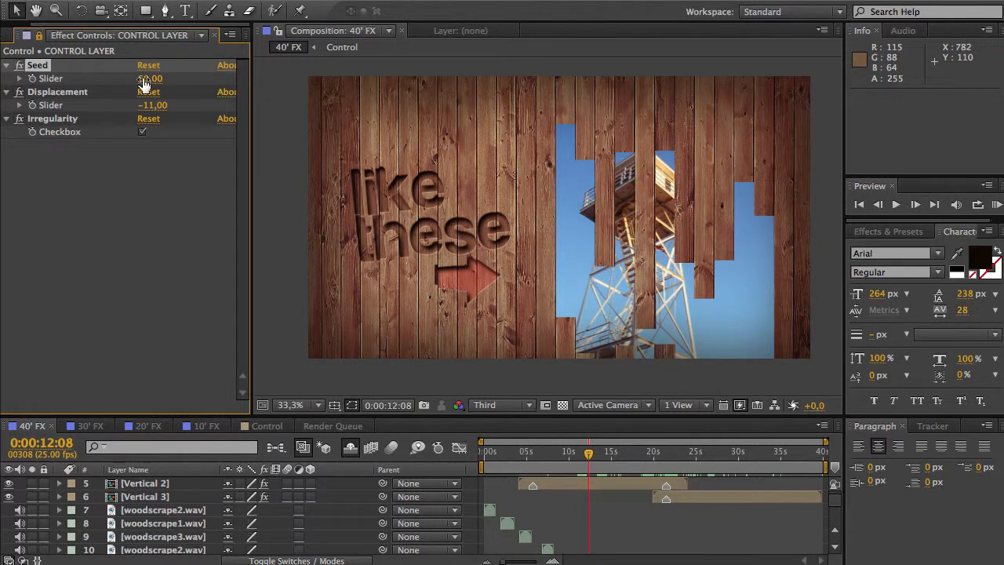
pyautogui.click(541, 455)
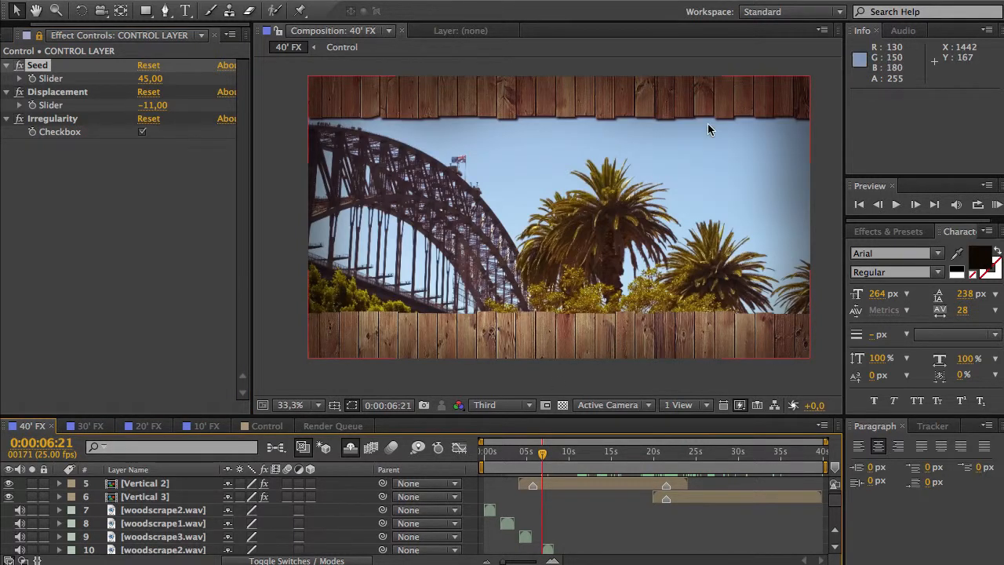
pyautogui.moveTo(146, 78)
pyautogui.mouseDown()
pyautogui.moveTo(132, 82)
pyautogui.moveTo(160, 82)
pyautogui.moveTo(131, 82)
pyautogui.mouseUp()
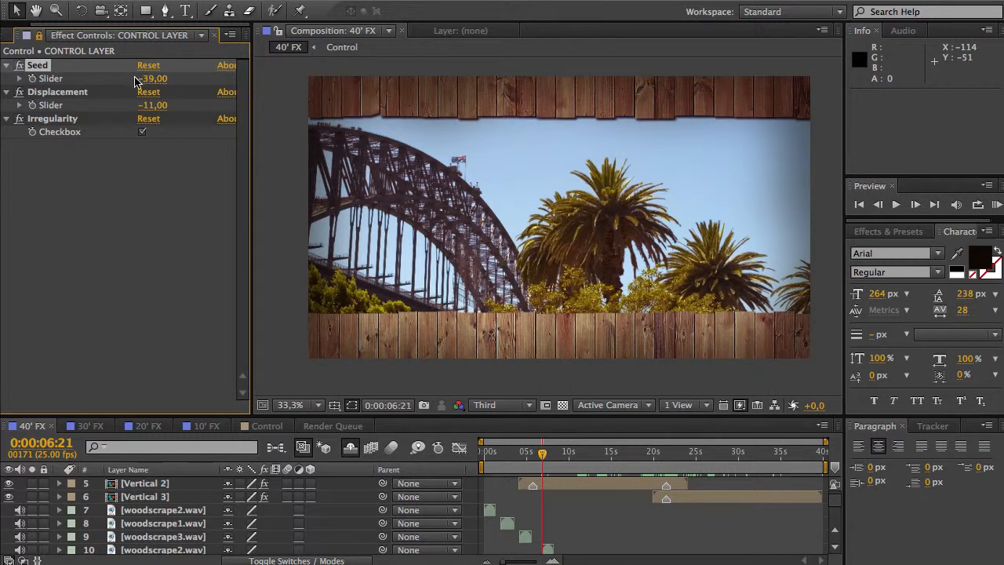
# Check the new plank pattern in 40' FX around 0:00:28:04, 0:00:30:00, 0:00:12:15 and 0:00:05:21.
pyautogui.click(664, 456)
pyautogui.click(711, 455)
pyautogui.click(723, 455)
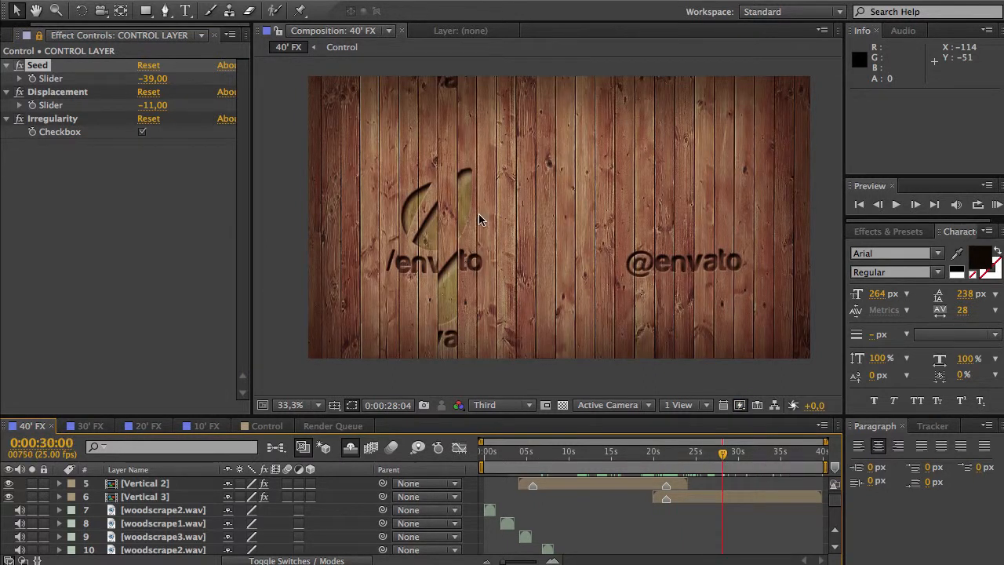
pyautogui.click(738, 454)
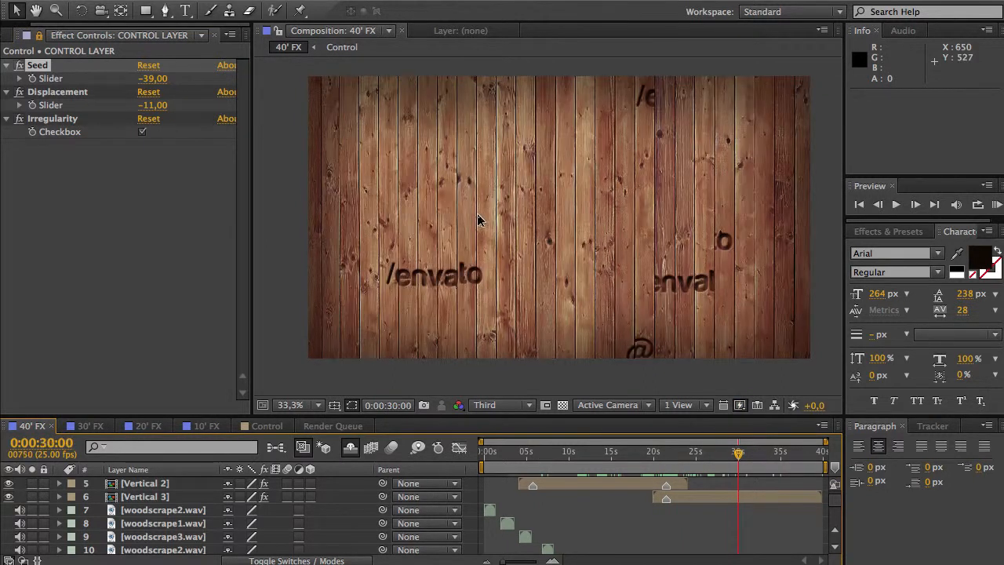
pyautogui.click(592, 453)
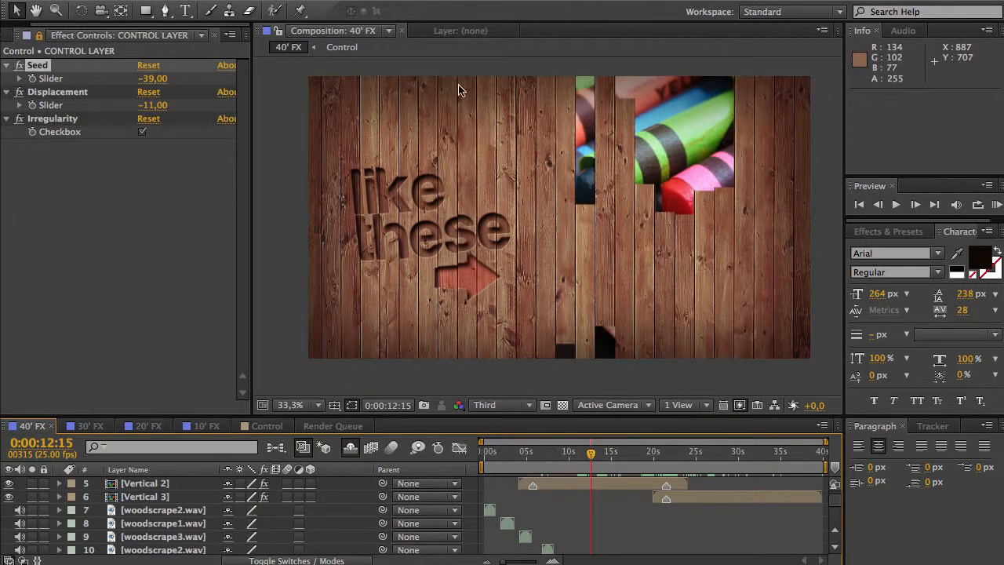
pyautogui.press('Home')
pyautogui.click(533, 453)
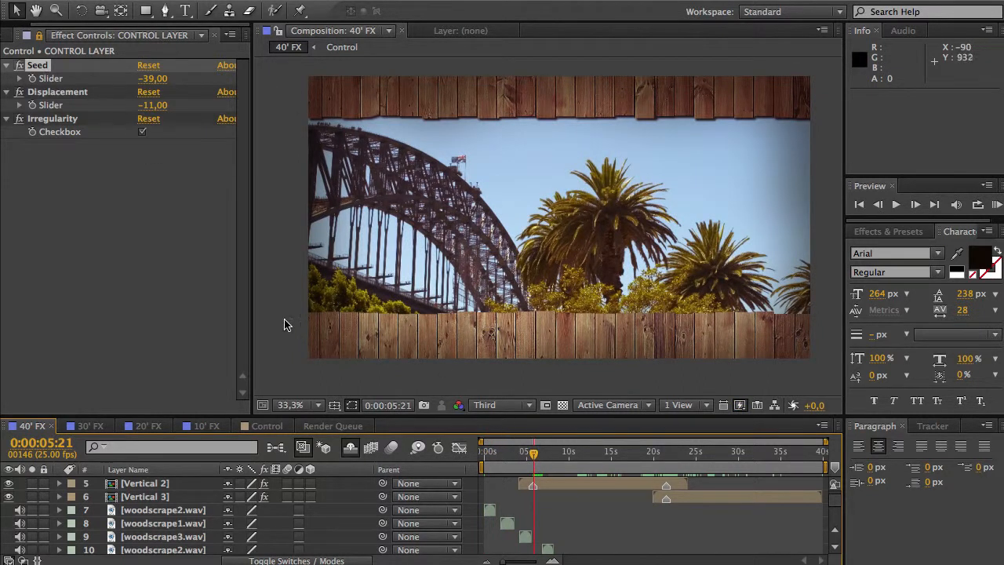
# Unlock the effect controls and add the 30' FX composition to the Render Queue.
pyautogui.click(37, 41)
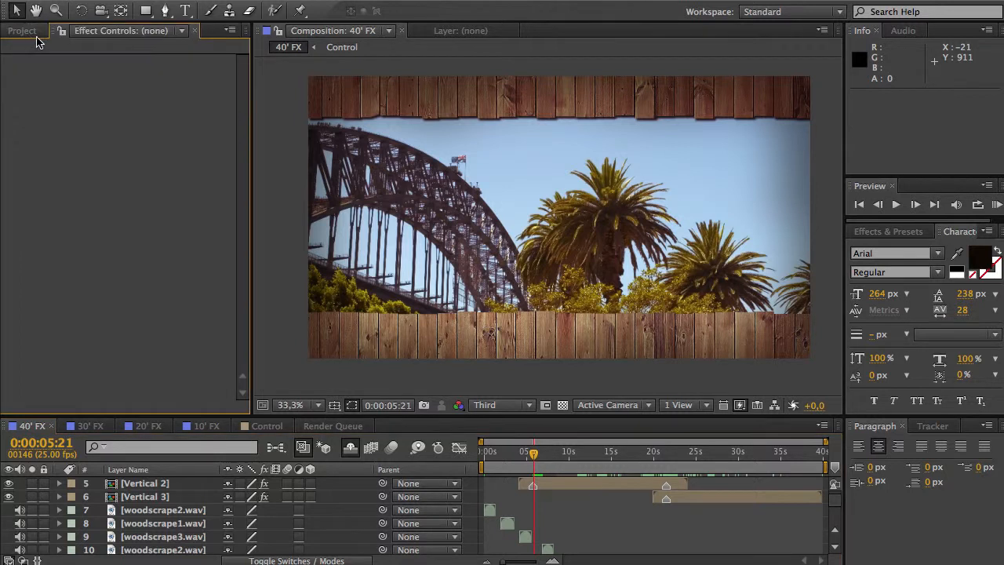
pyautogui.click(23, 31)
pyautogui.click(51, 351)
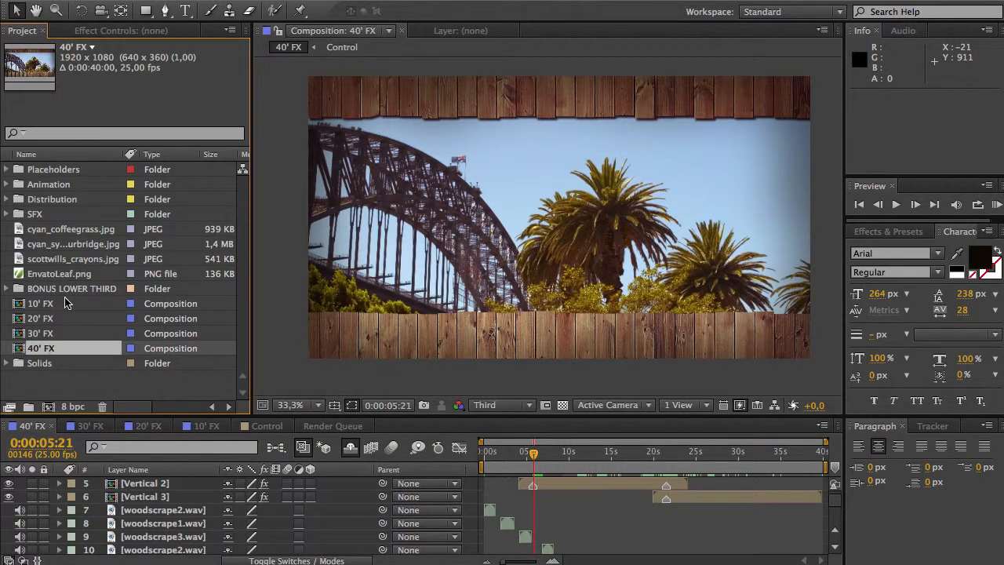
pyautogui.click(59, 336)
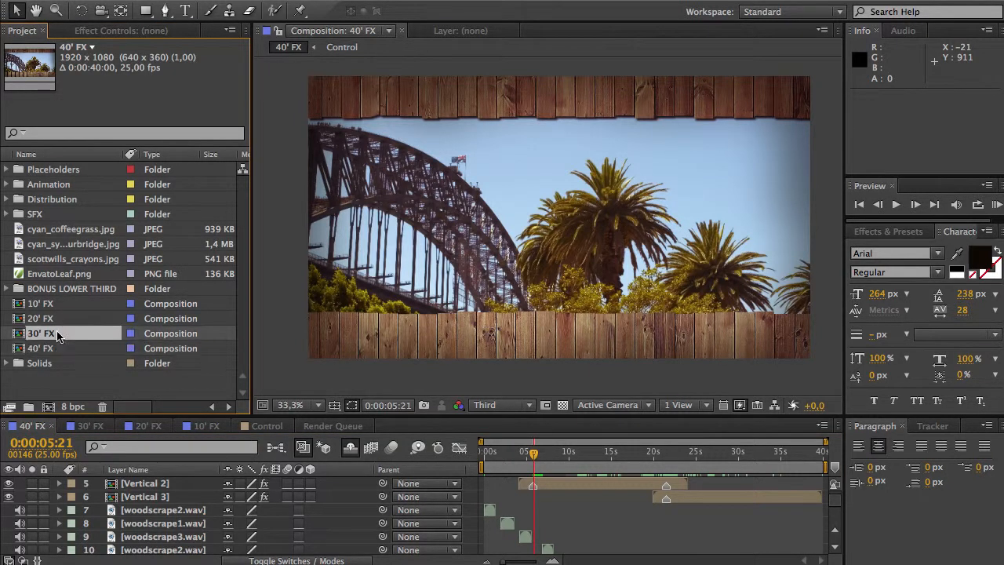
pyautogui.click(341, 426)
pyautogui.moveTo(67, 522); pyautogui.dragTo(105, 541)
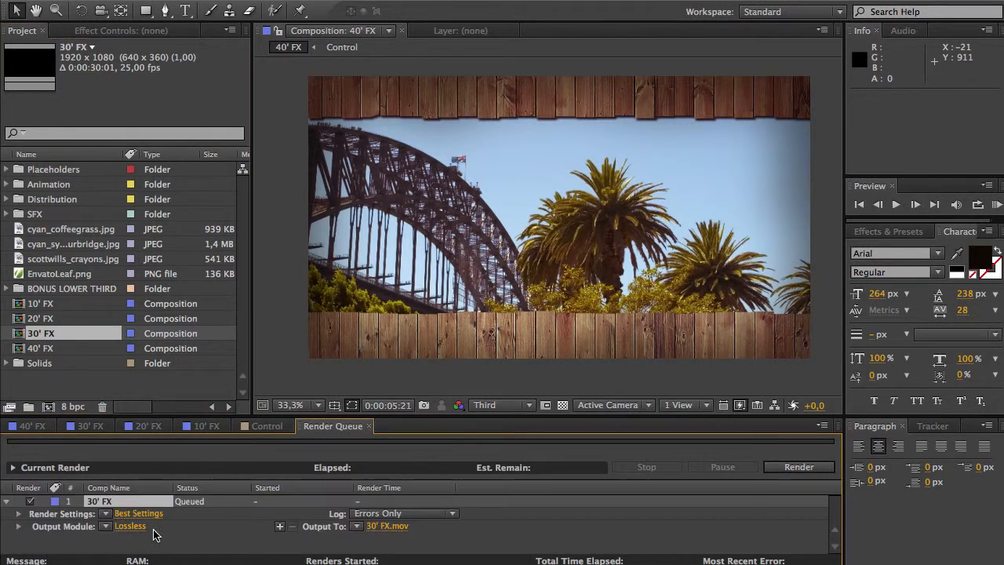